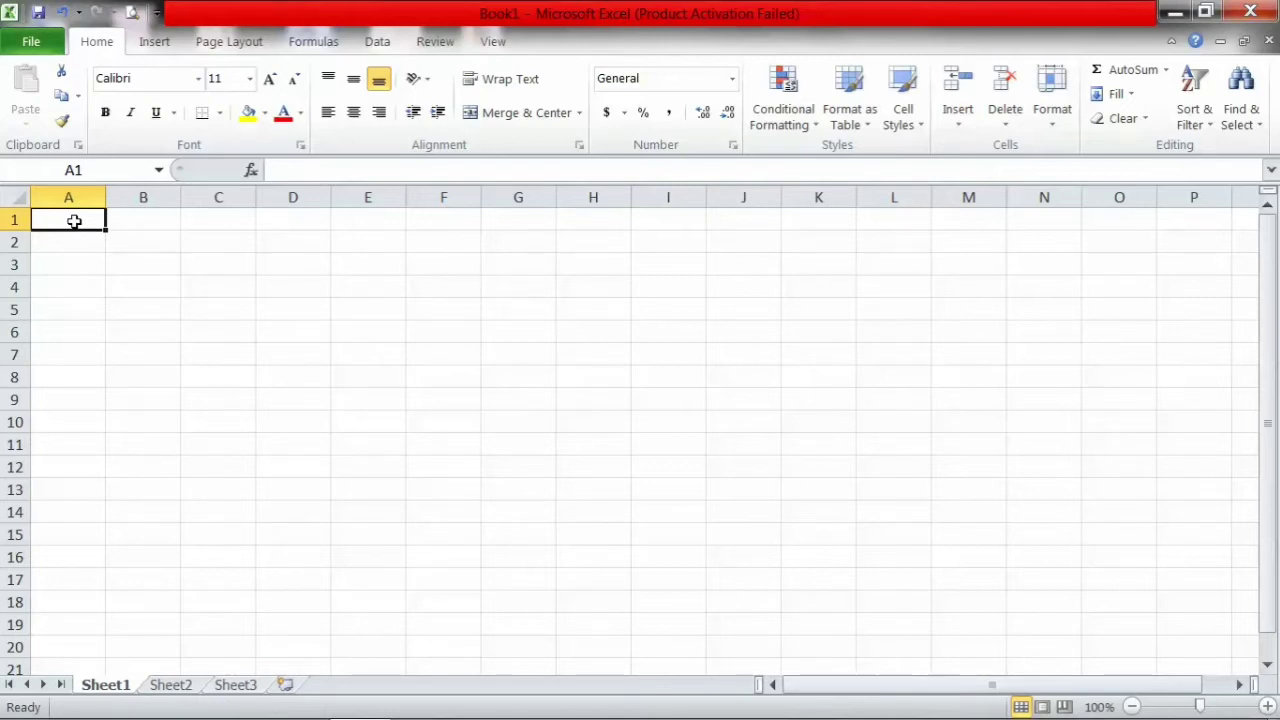
Enter the header 'name' in A1 and 'dev' in A2.
type("name")
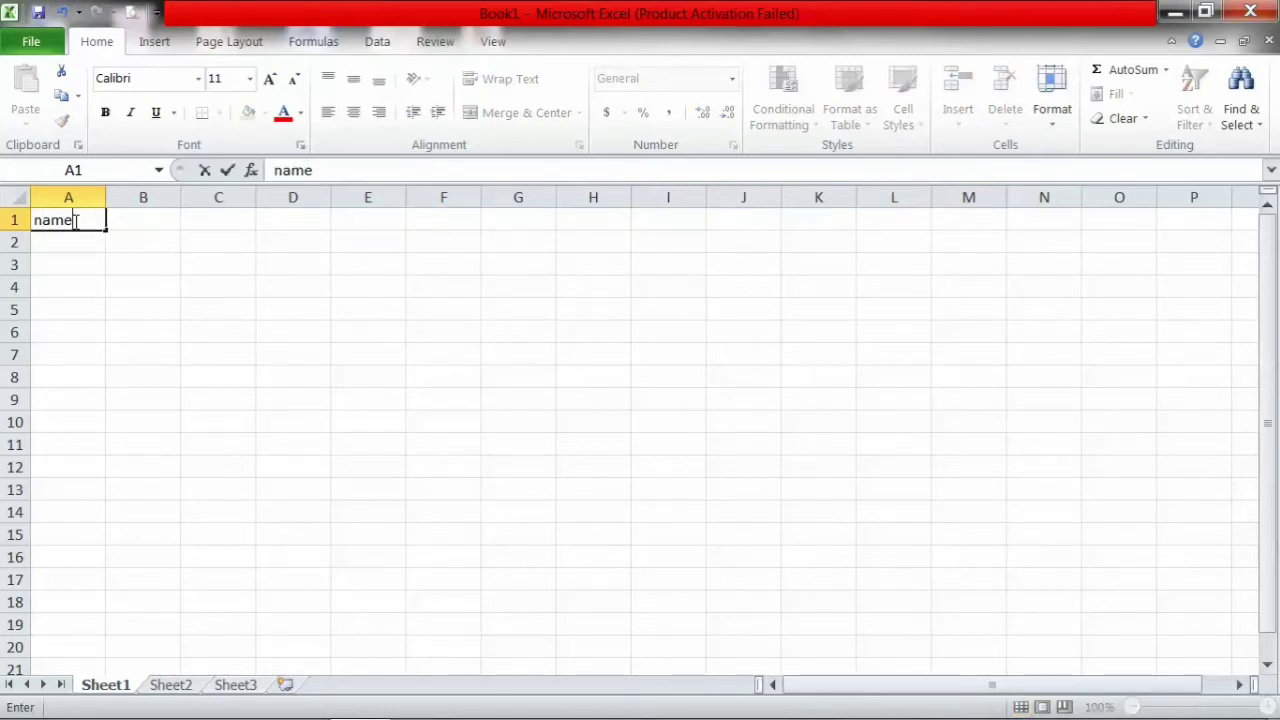
key("Return")
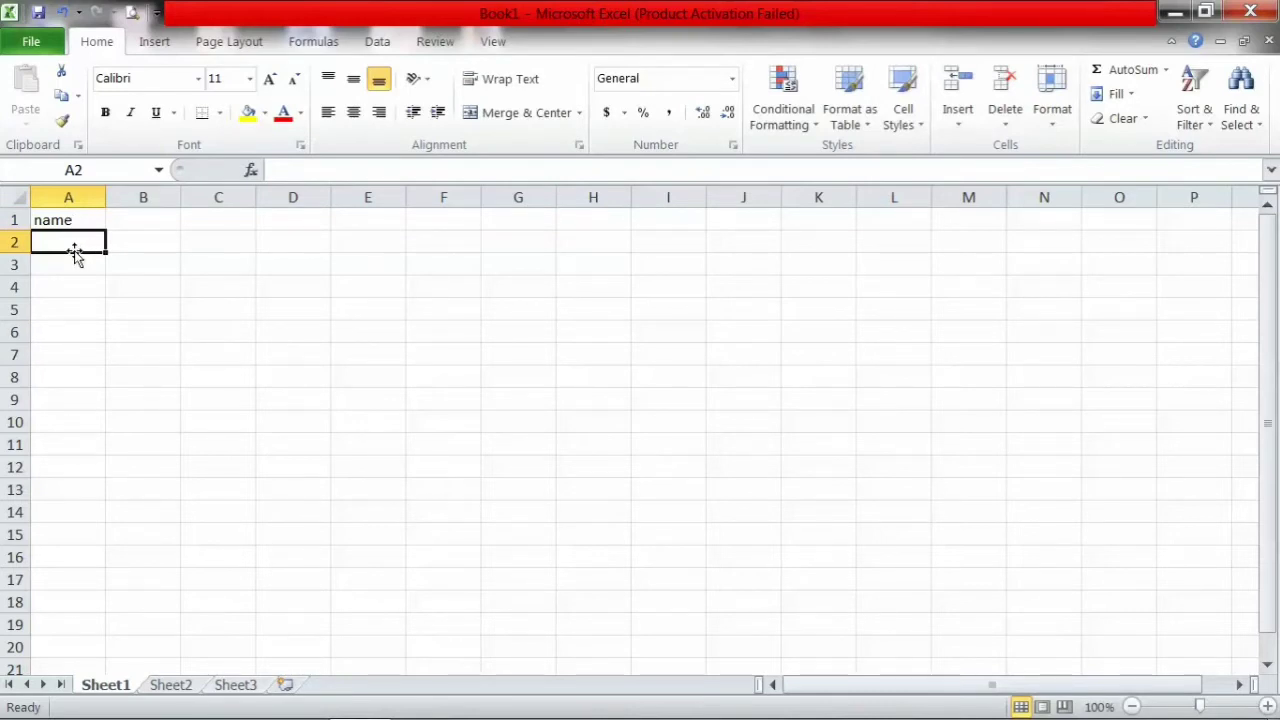
type("dev")
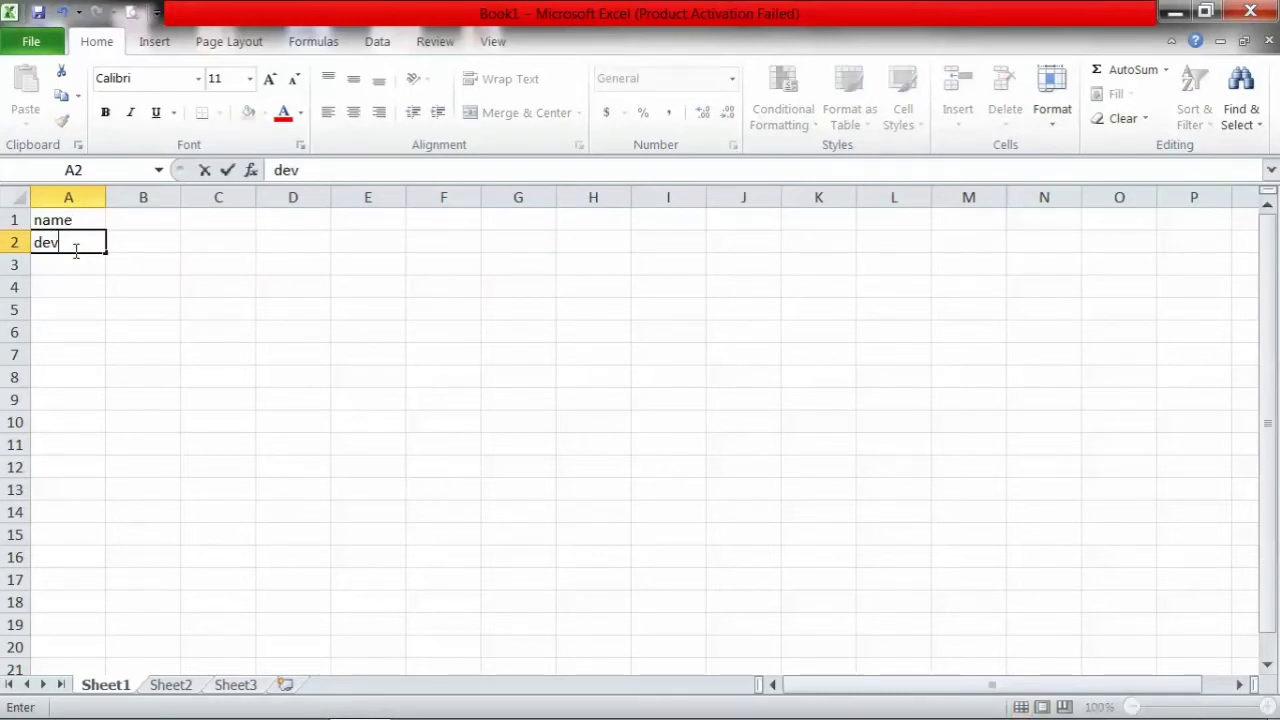
key("Return")
Fill the names from A2 down to row 19, then select A2:A8.
left_click(68, 243)
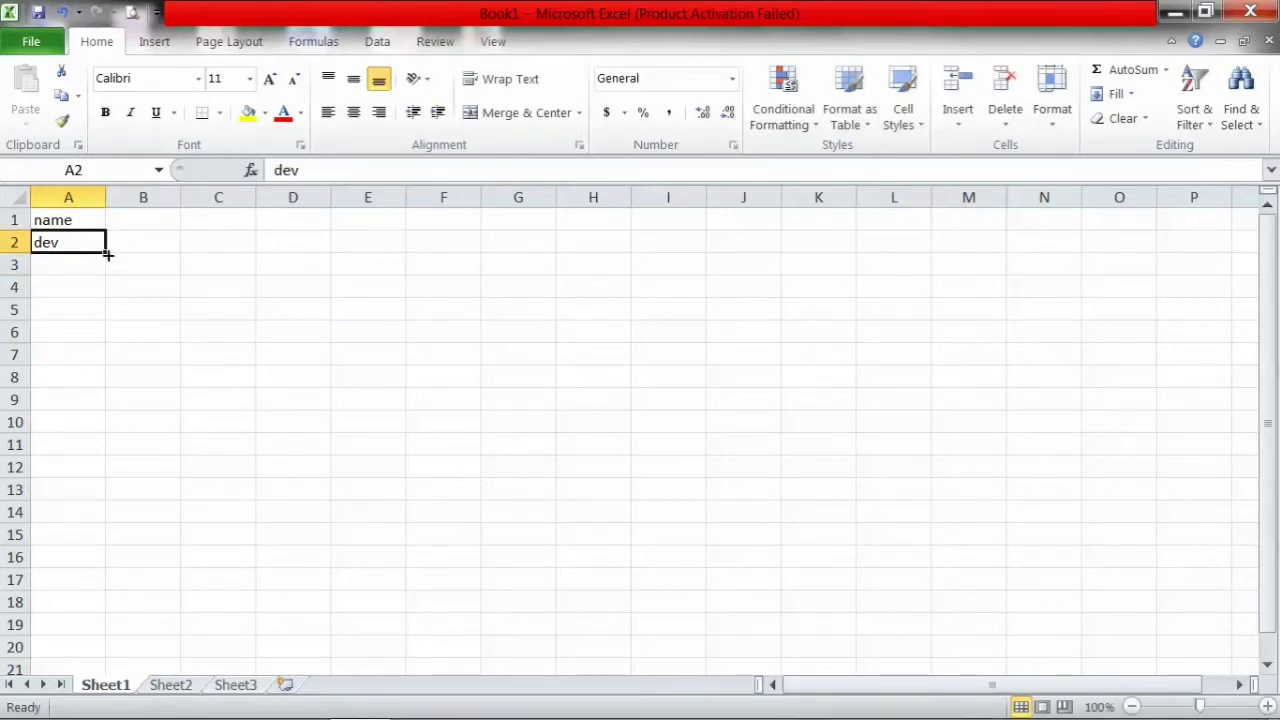
left_click_drag(107, 254, 111, 630)
left_click(292, 272)
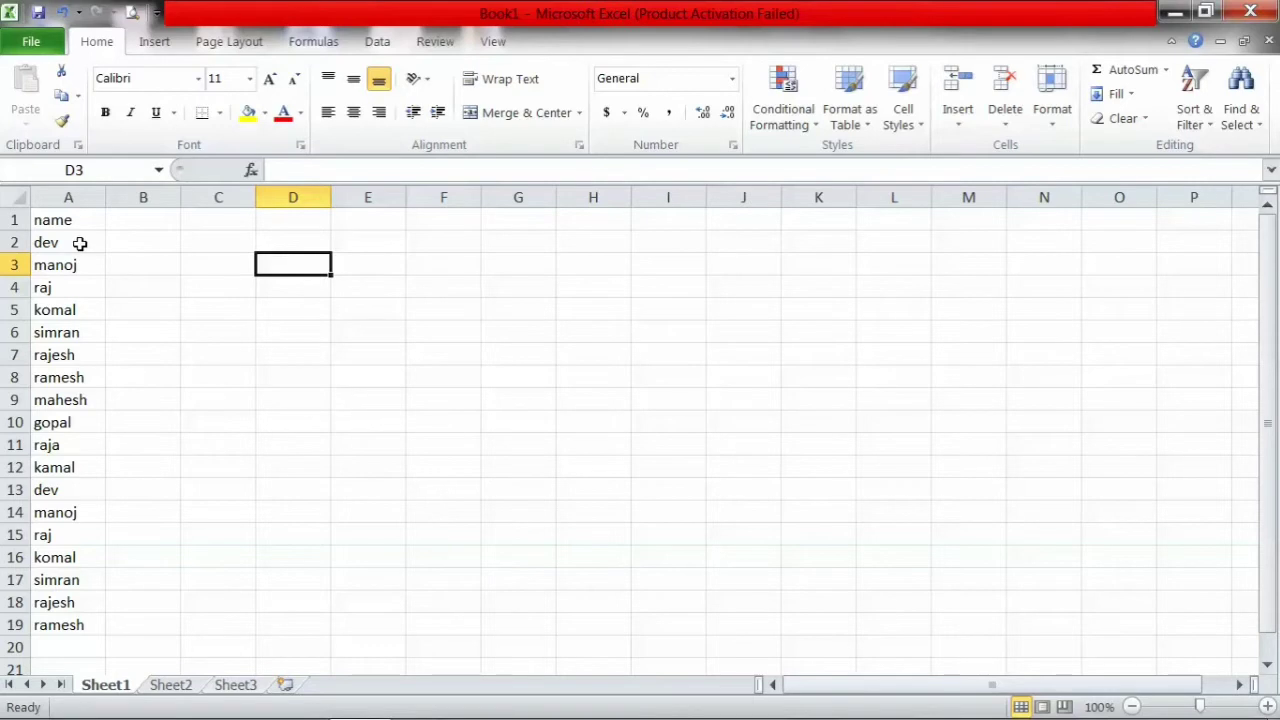
left_click_drag(80, 243, 71, 375)
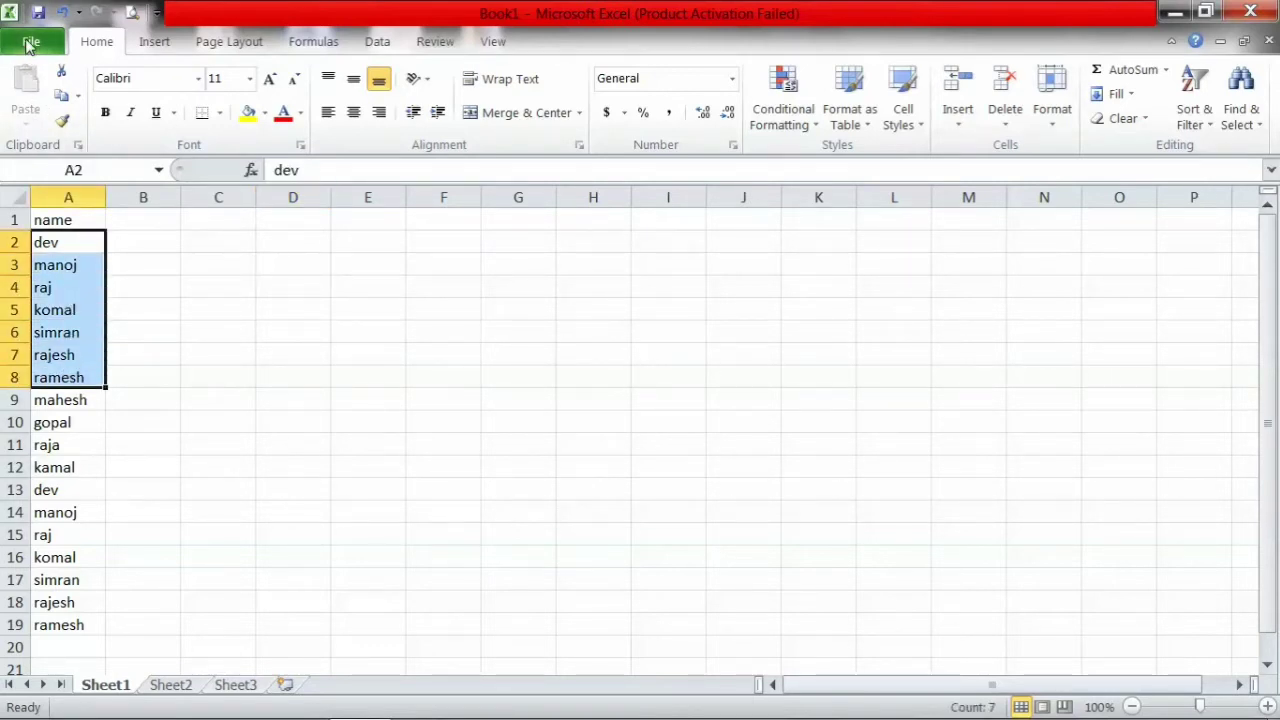
left_click(30, 44)
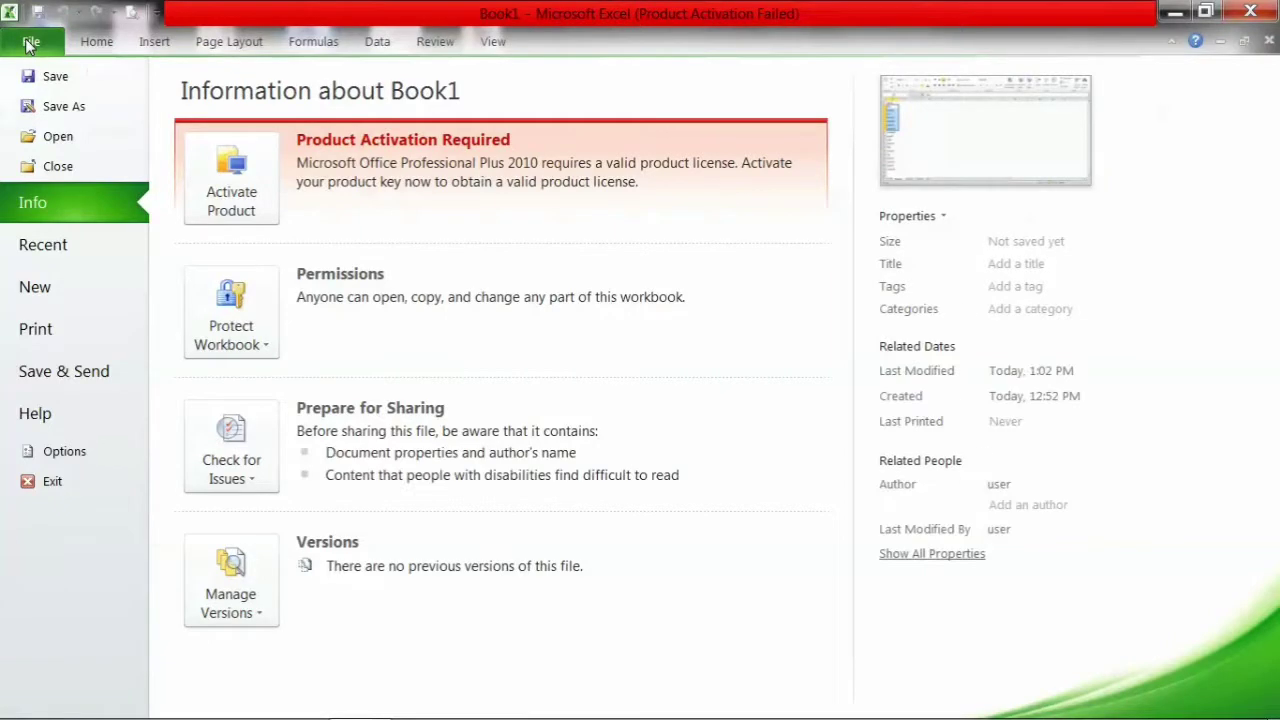
left_click(64, 452)
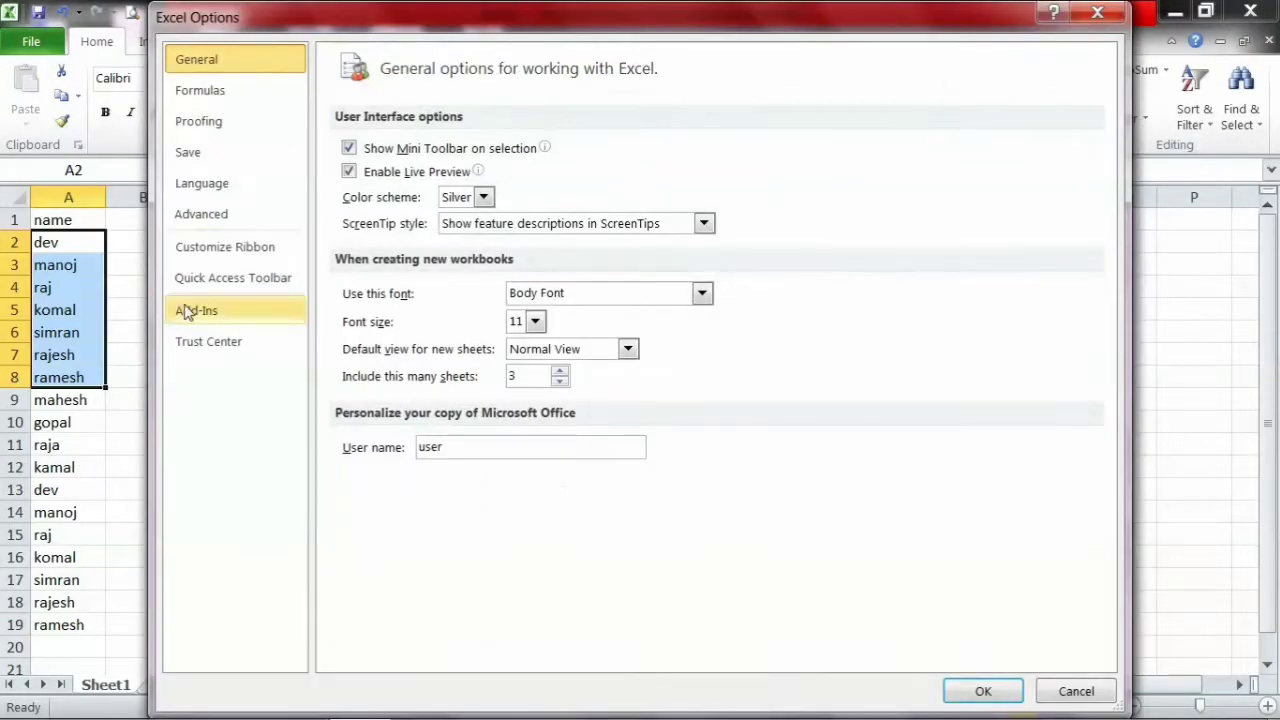
left_click(225, 222)
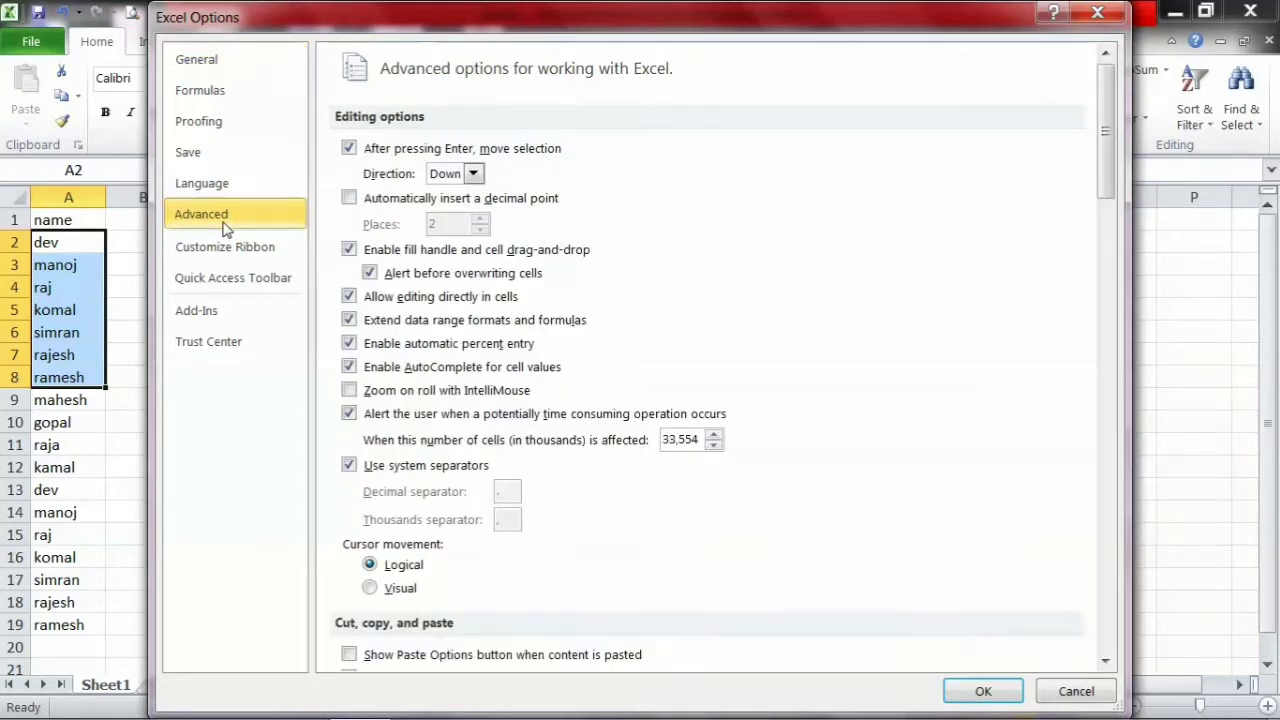
left_click_drag(1113, 190, 1118, 706)
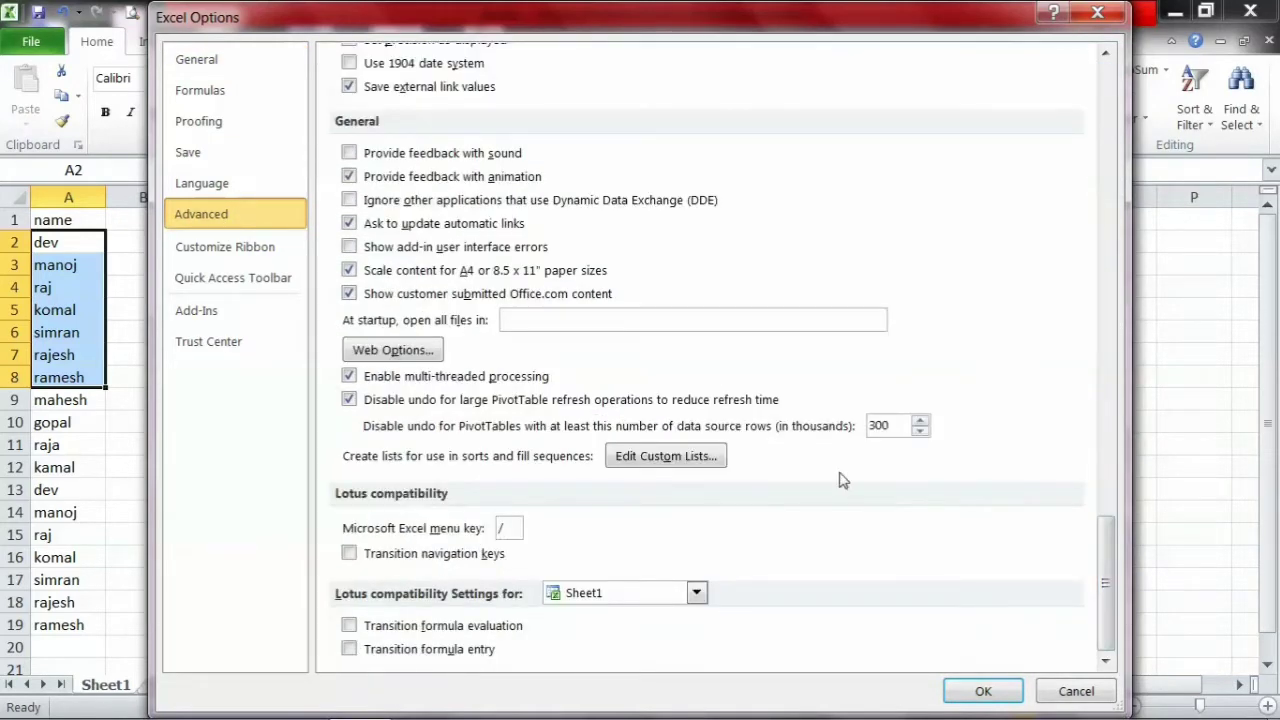
left_click(704, 462)
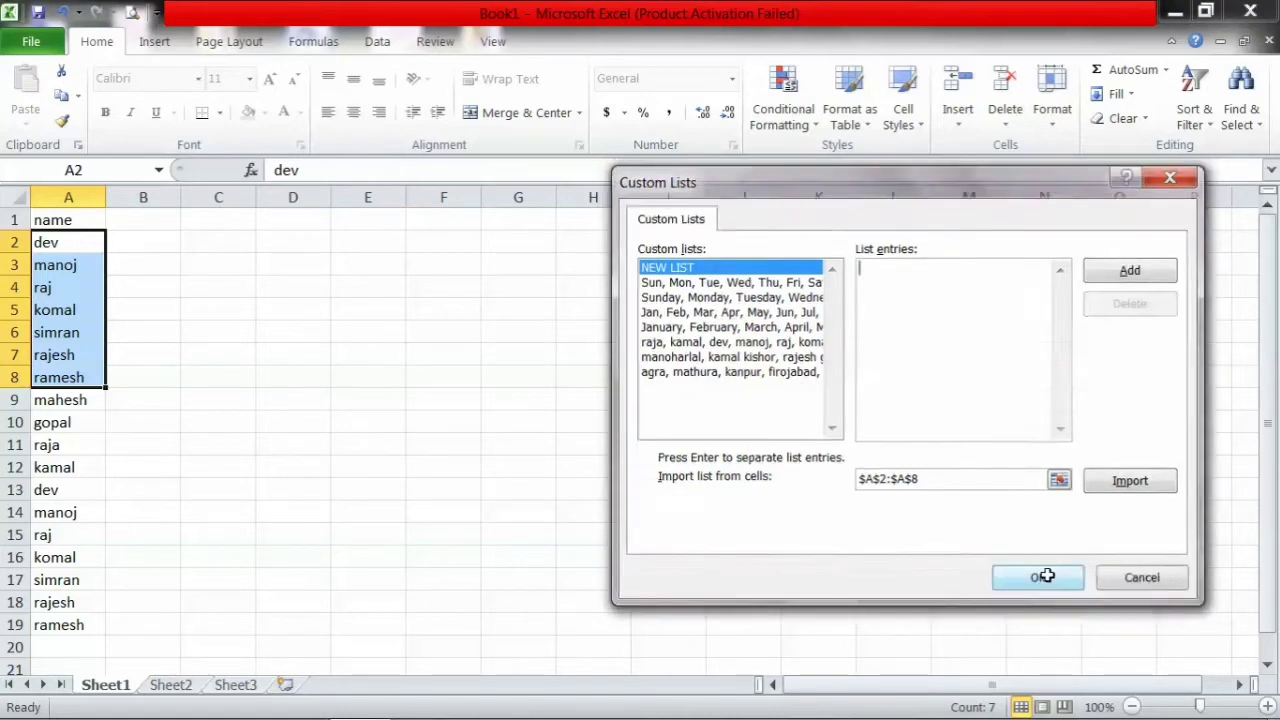
left_click(1048, 582)
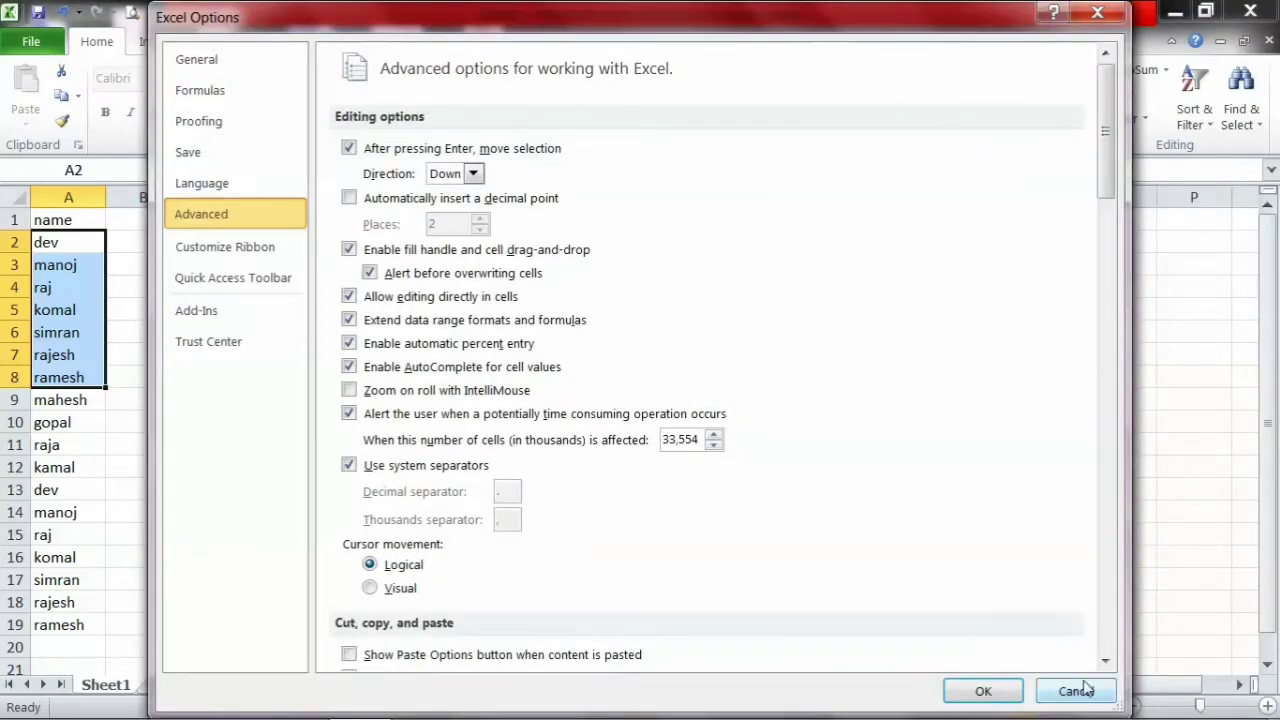
left_click(1075, 691)
left_click(303, 402)
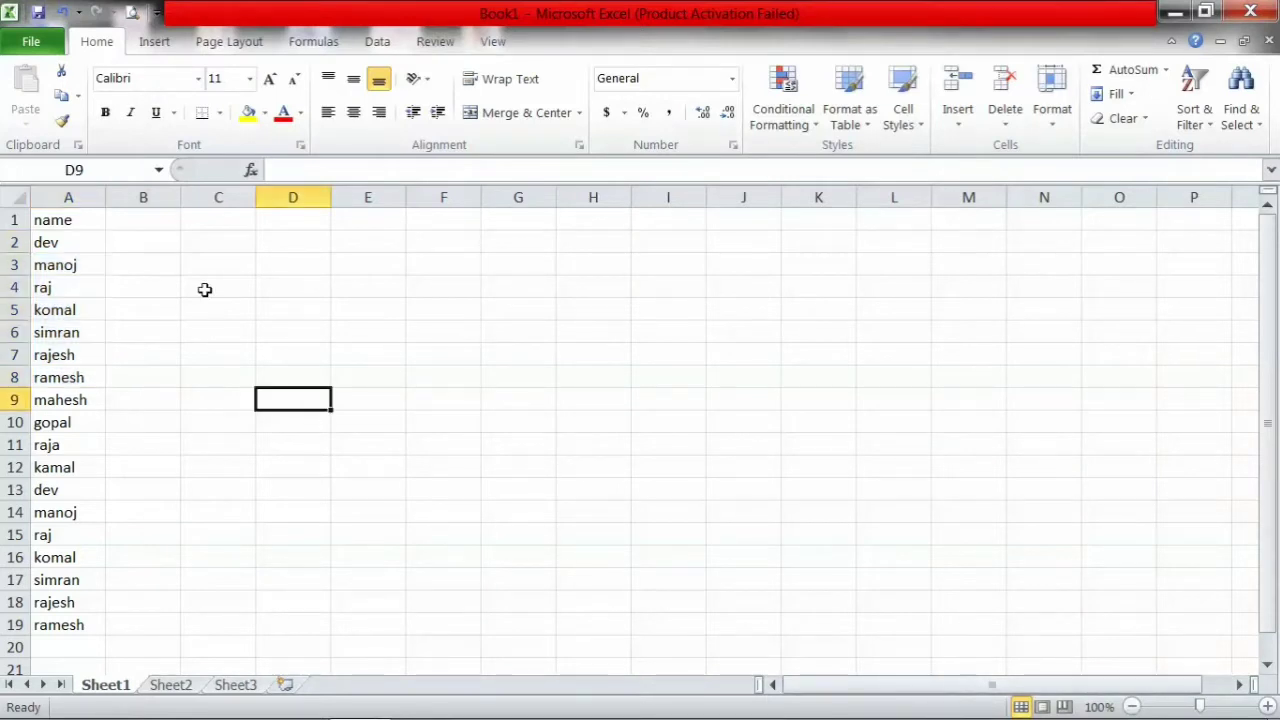
Enter the subject headings math, C++ and Java in B1:D1.
left_click(141, 219)
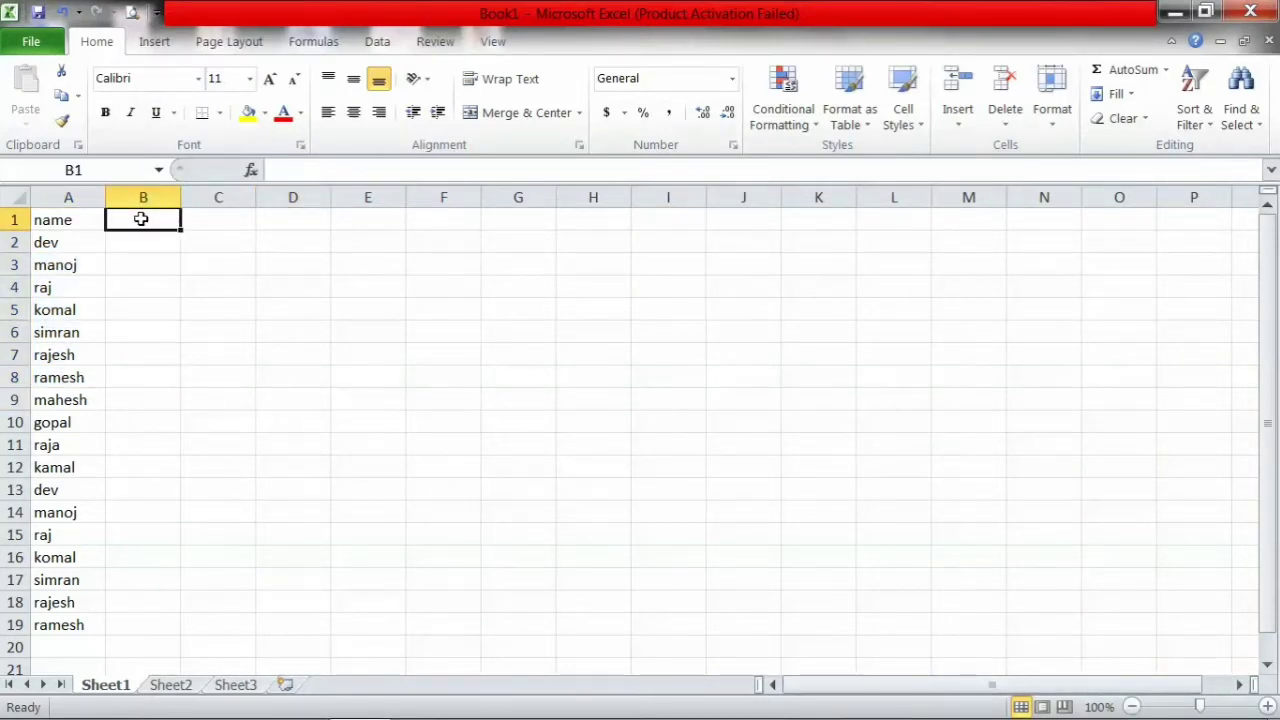
type("math")
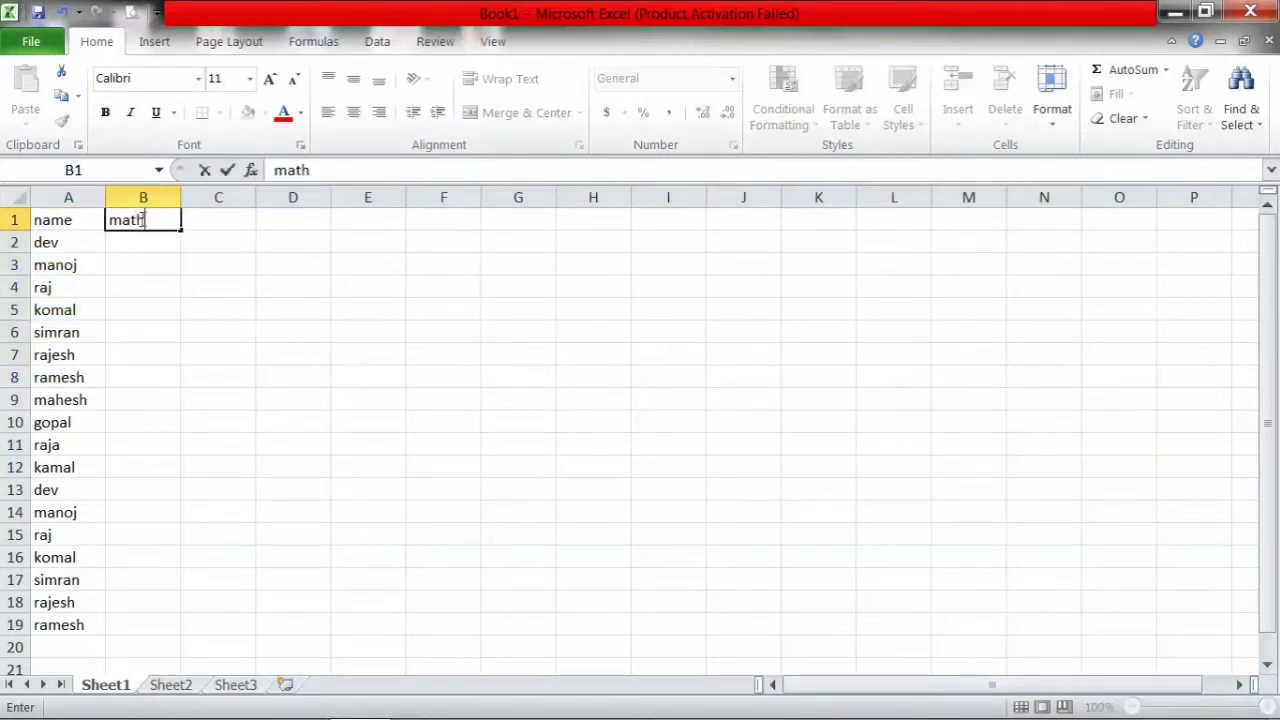
left_click(208, 221)
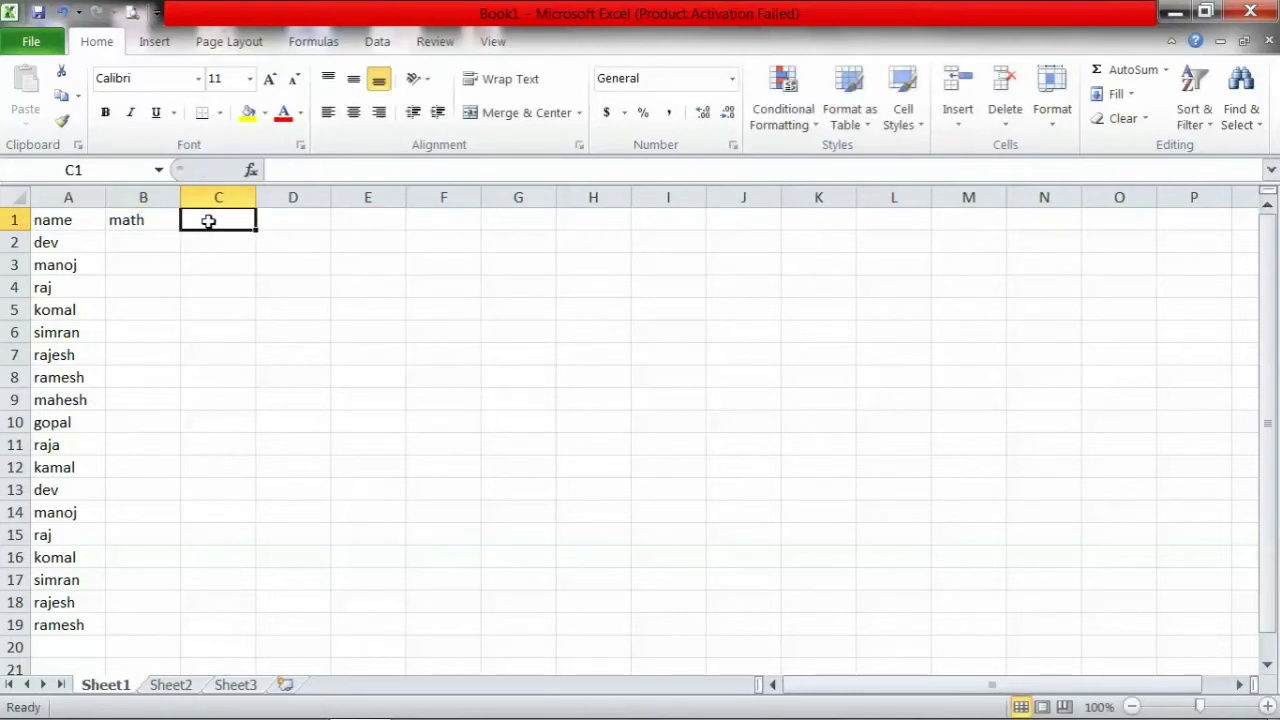
type("C++")
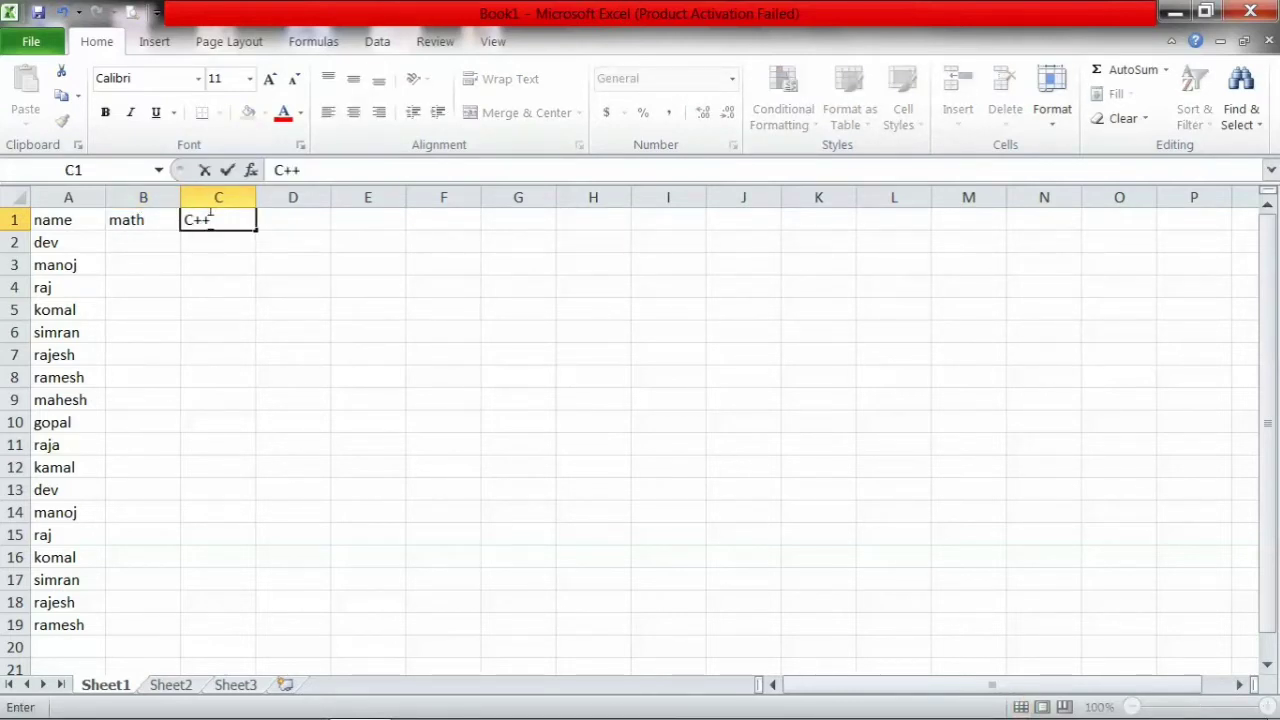
key("Tab")
type("J")
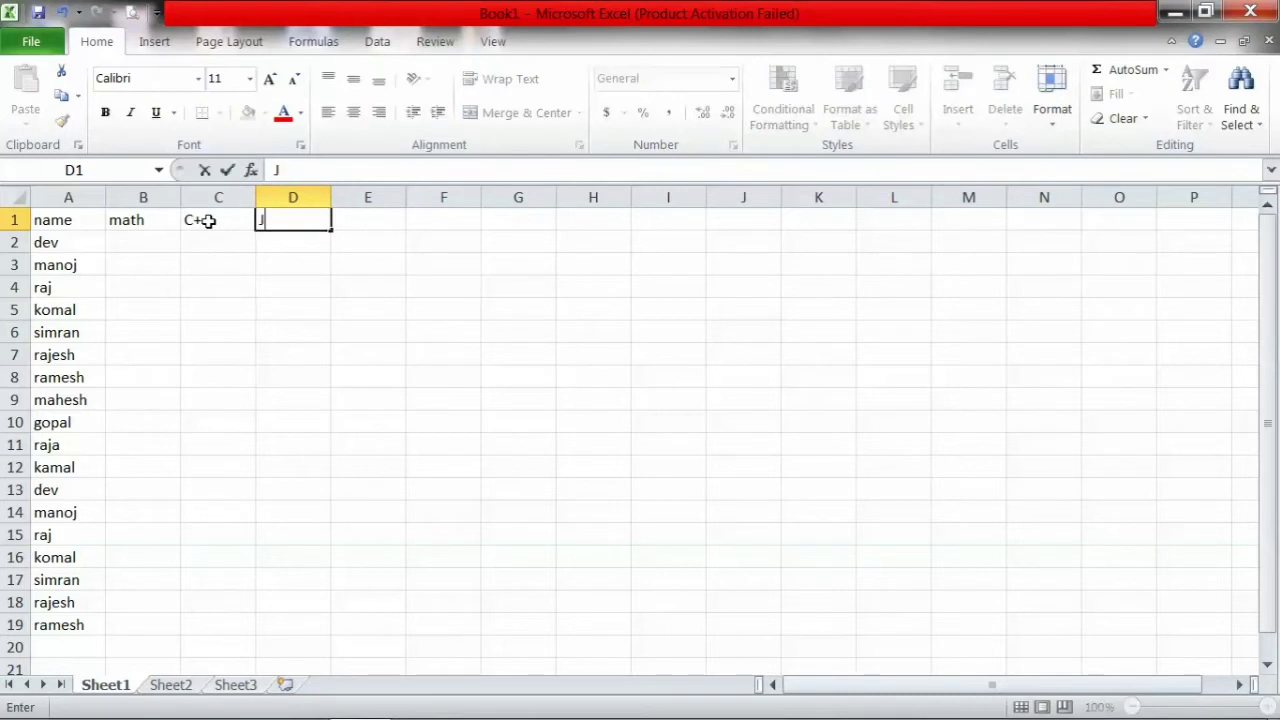
type("ava")
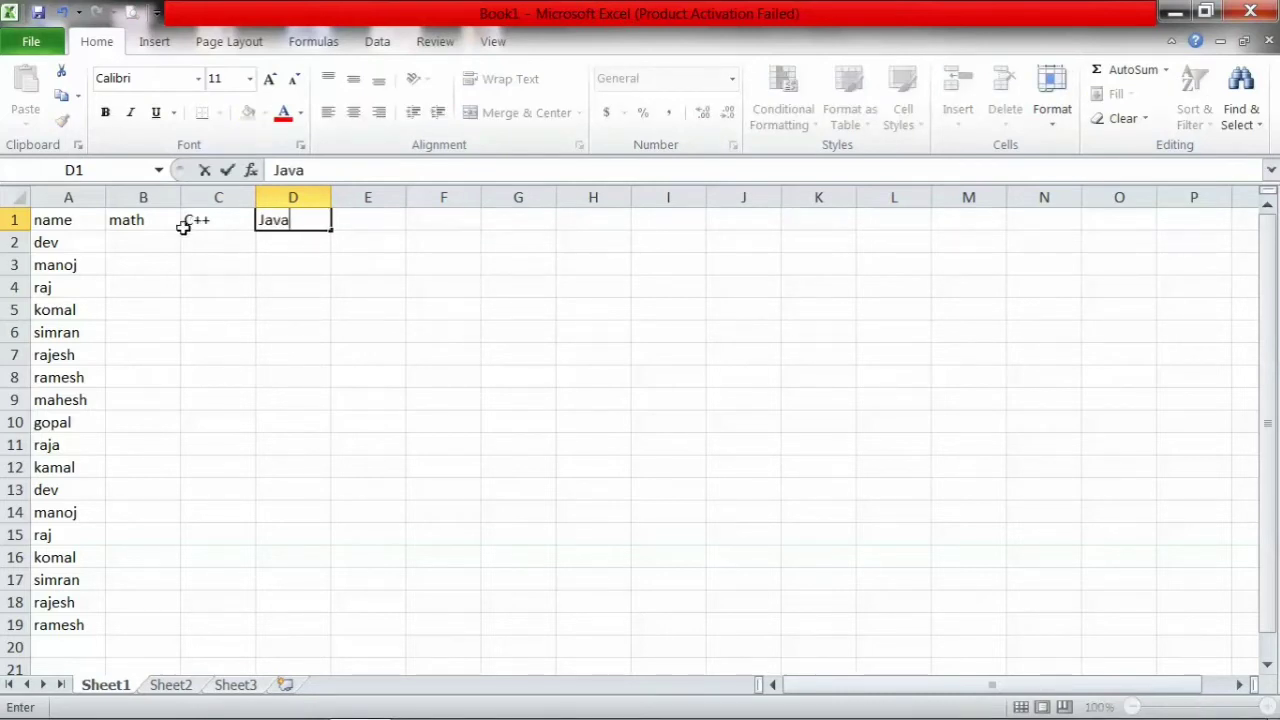
left_click(155, 241)
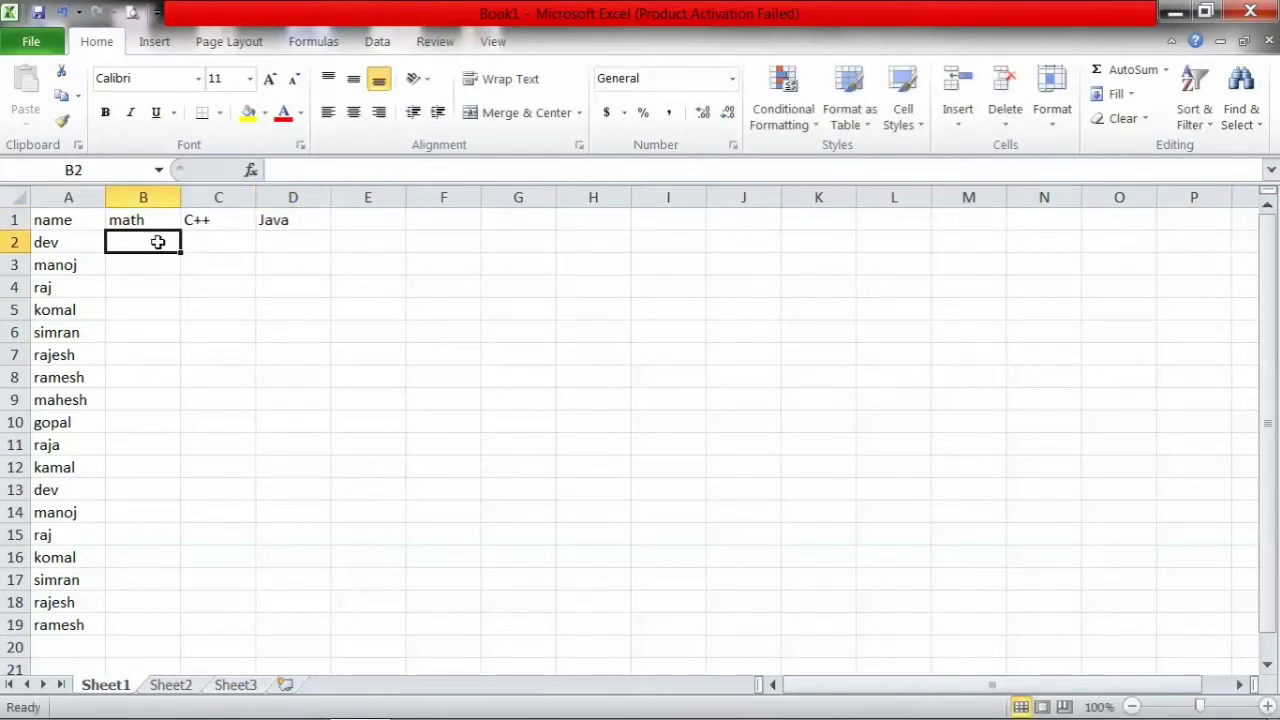
Add the headings oracle in E1 and english in F1.
left_click(340, 224)
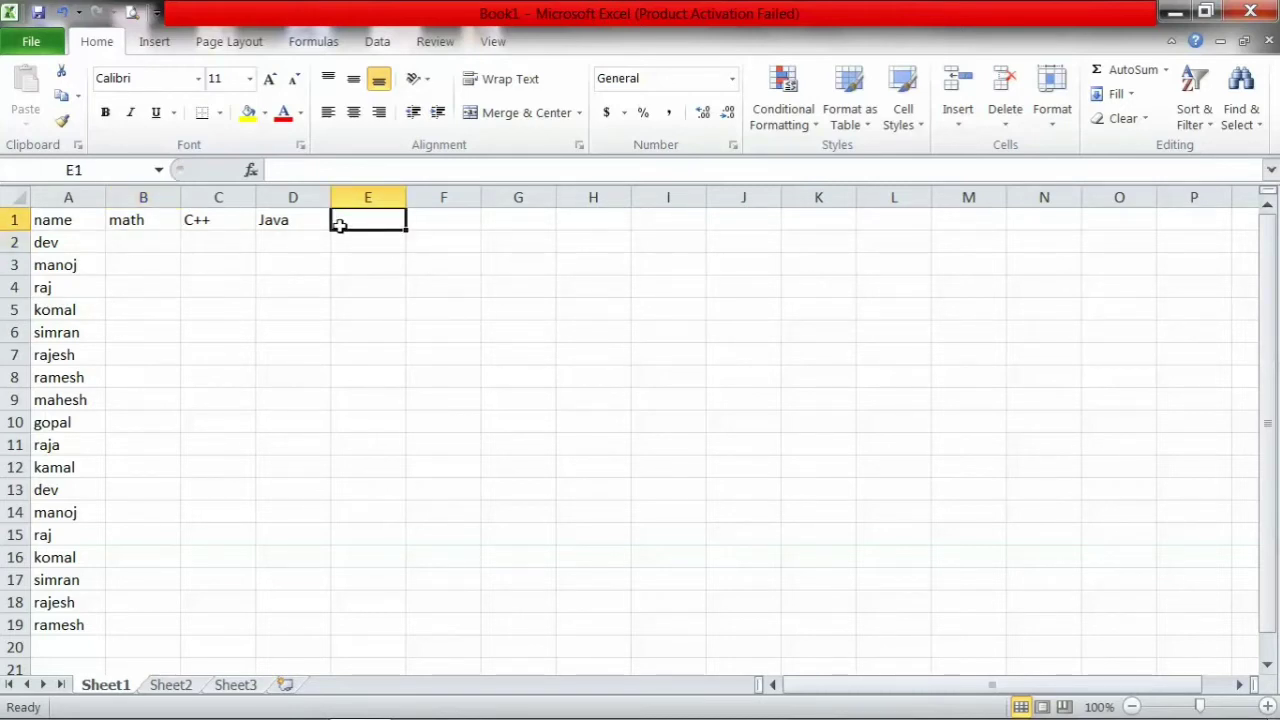
type("or")
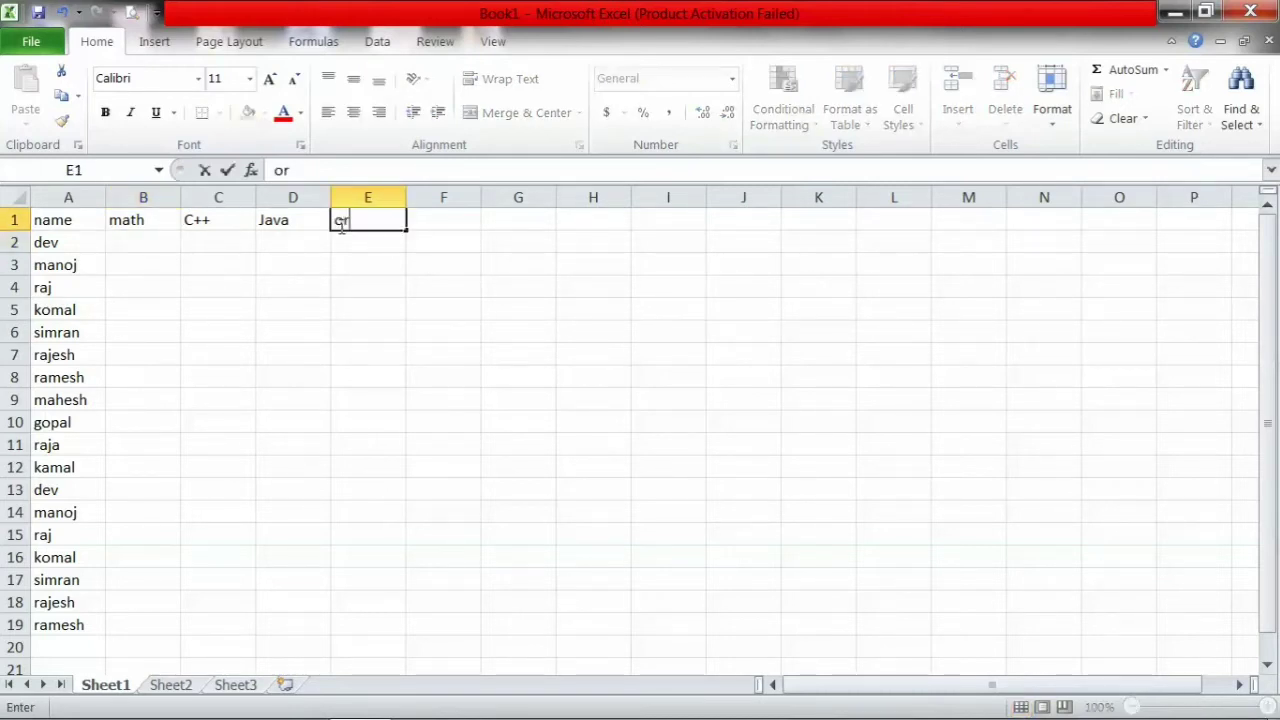
type("acle")
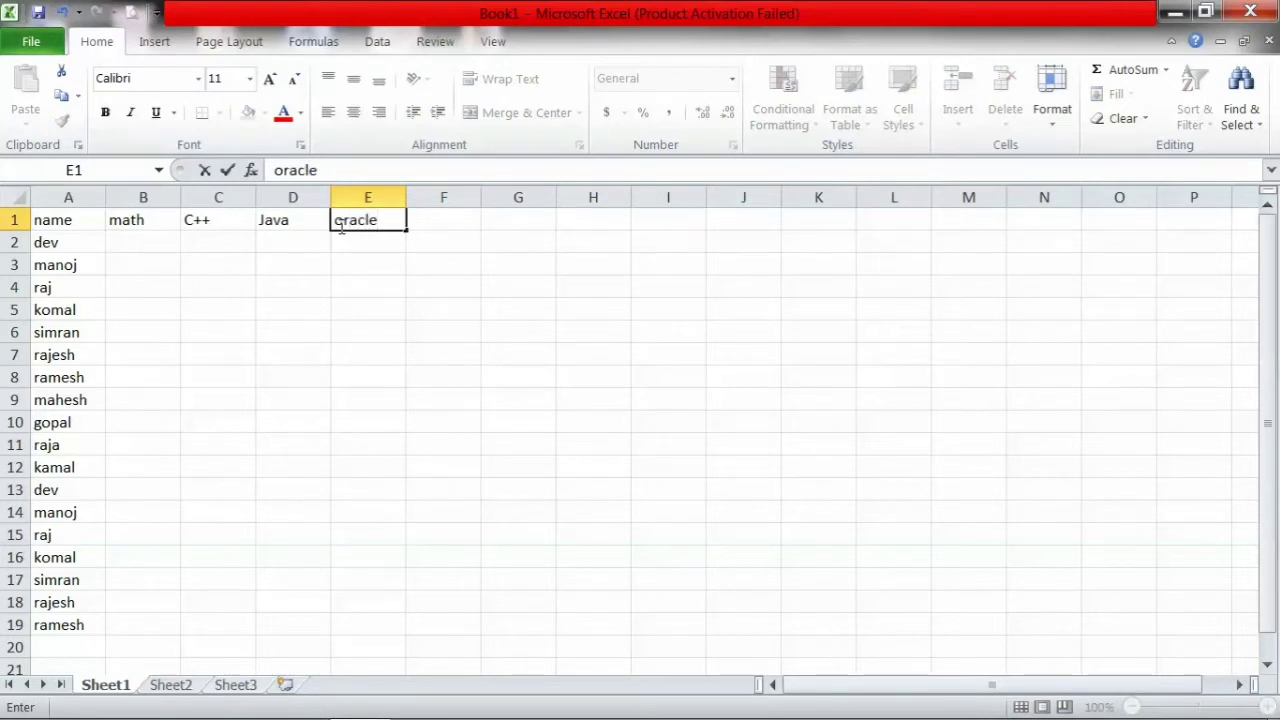
left_click(437, 224)
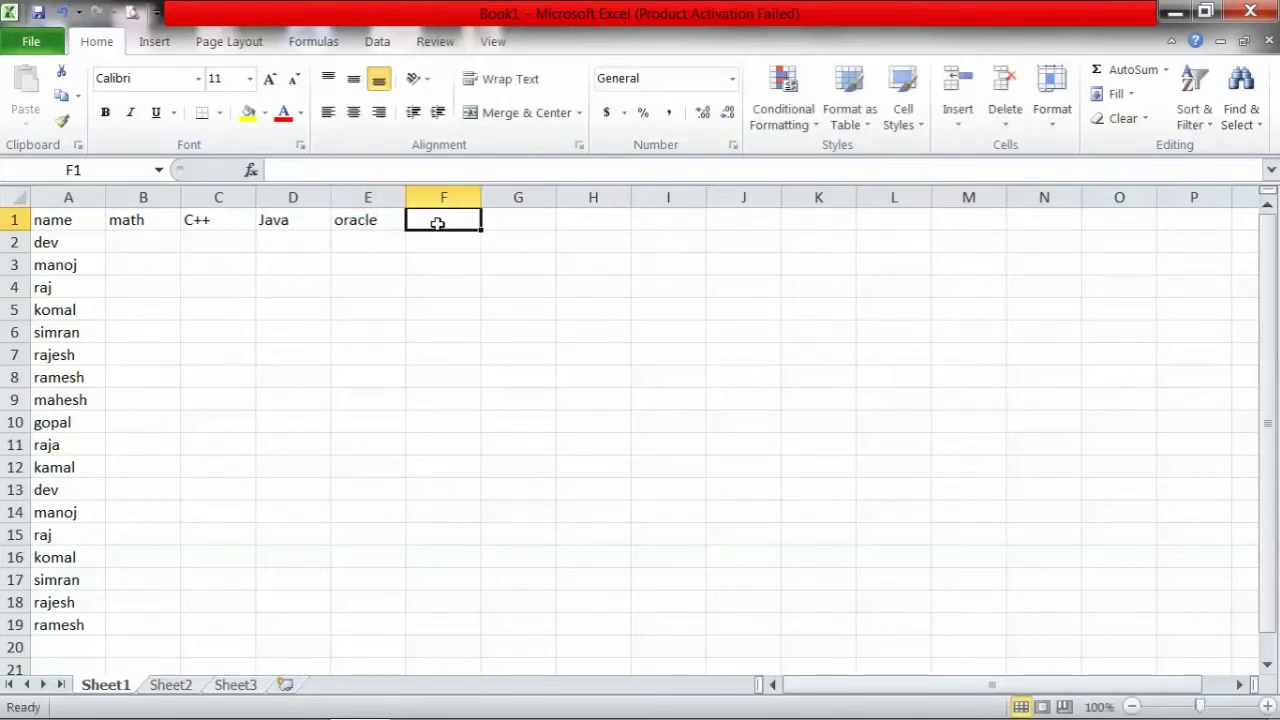
type("h")
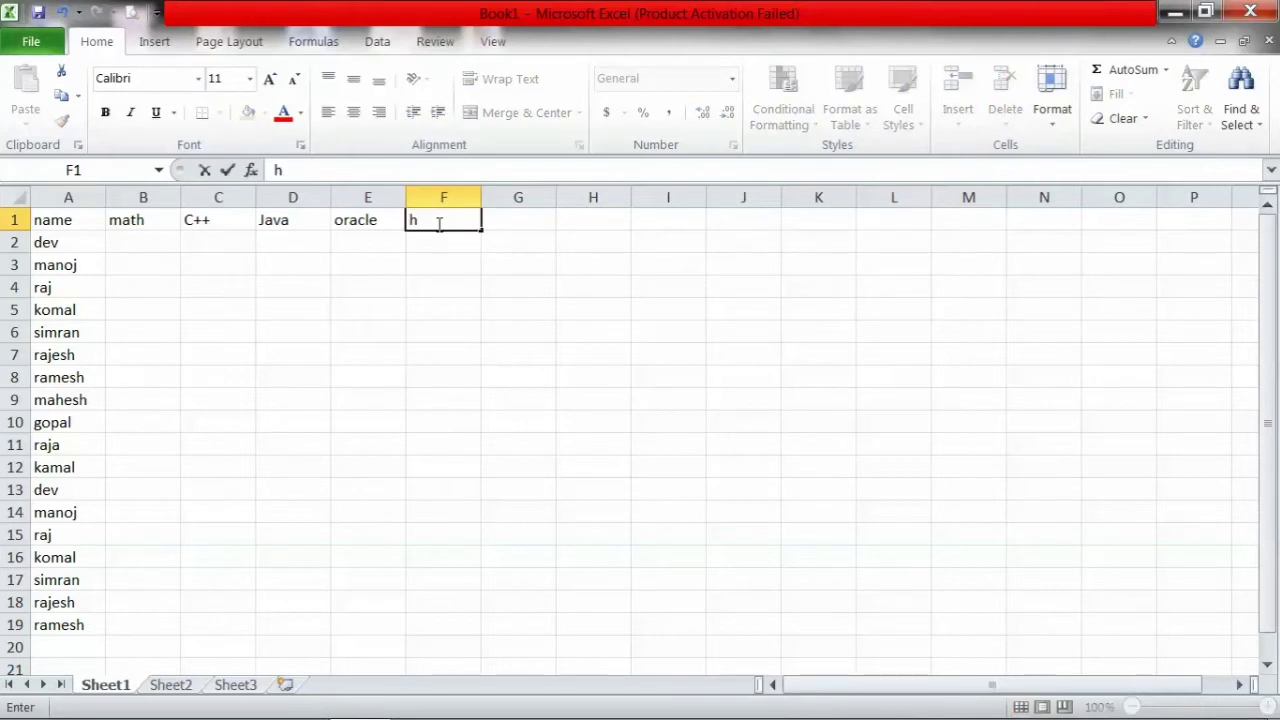
key("BackSpace")
key("BackSpace")
type("engli")
type("sh")
left_click(443, 305)
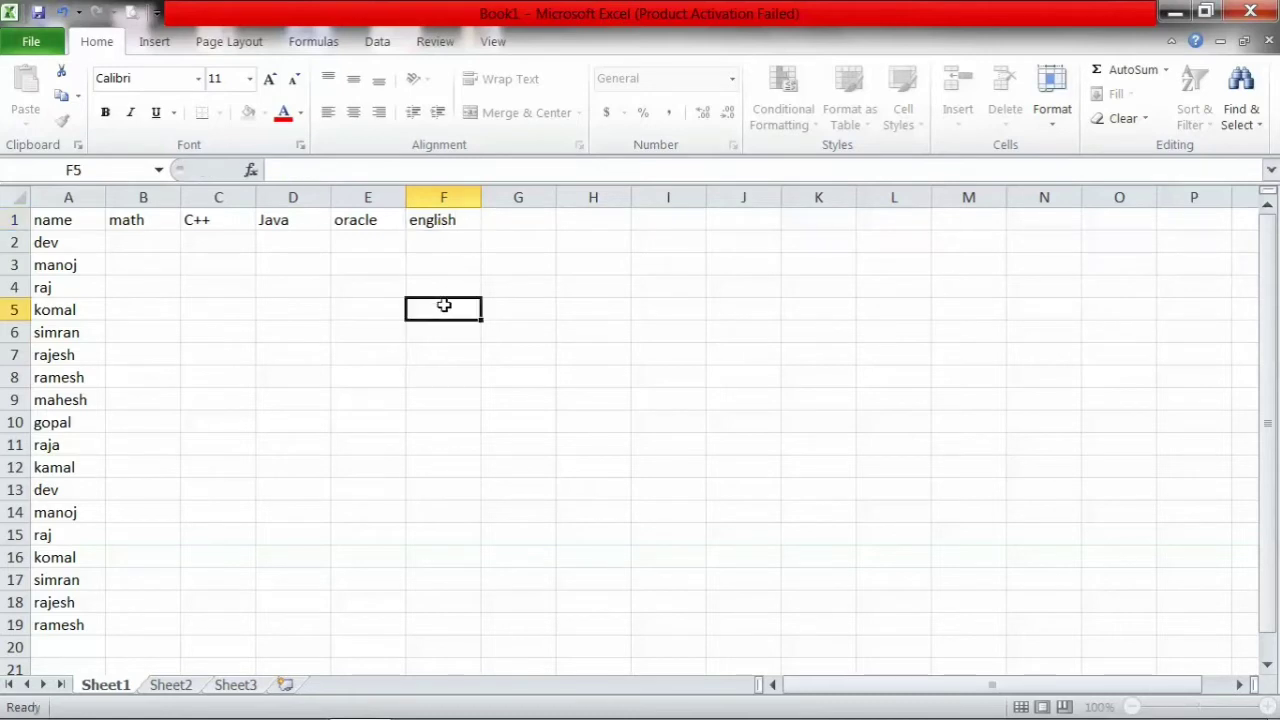
left_click(147, 242)
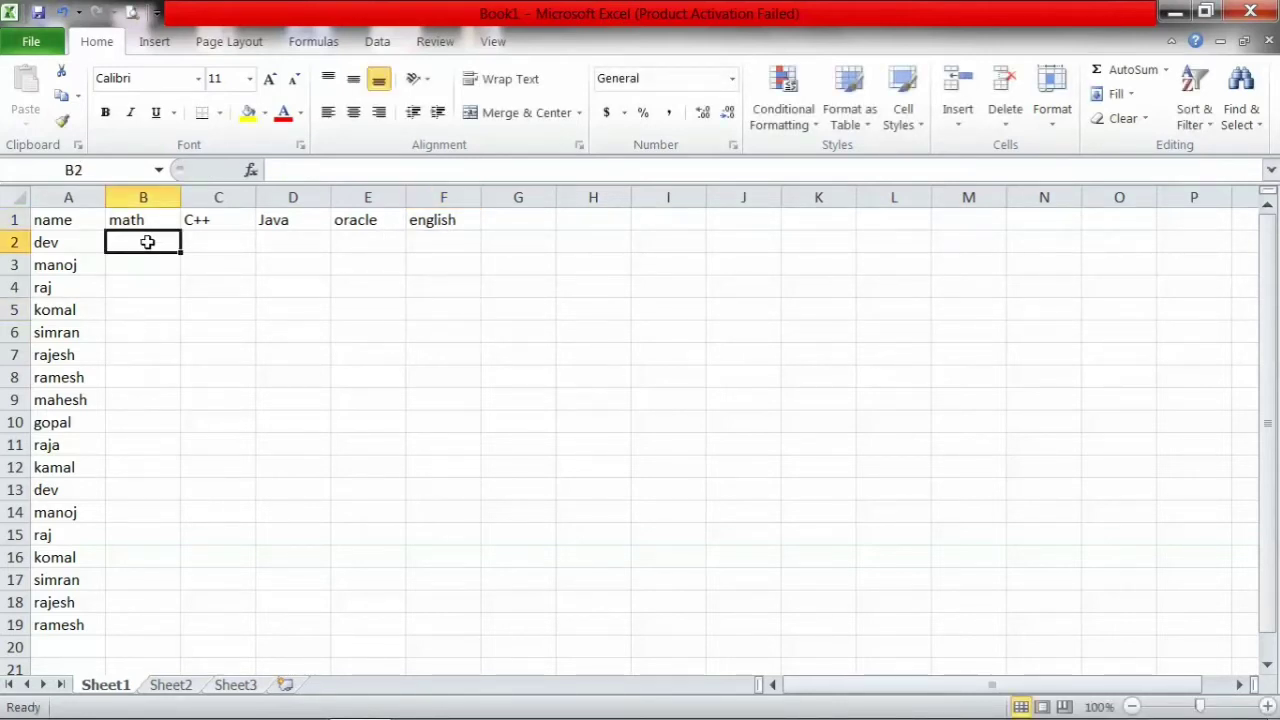
Enter =RANDBETWEEN(15,95) in B2 and fill it across B2:F19.
type("=")
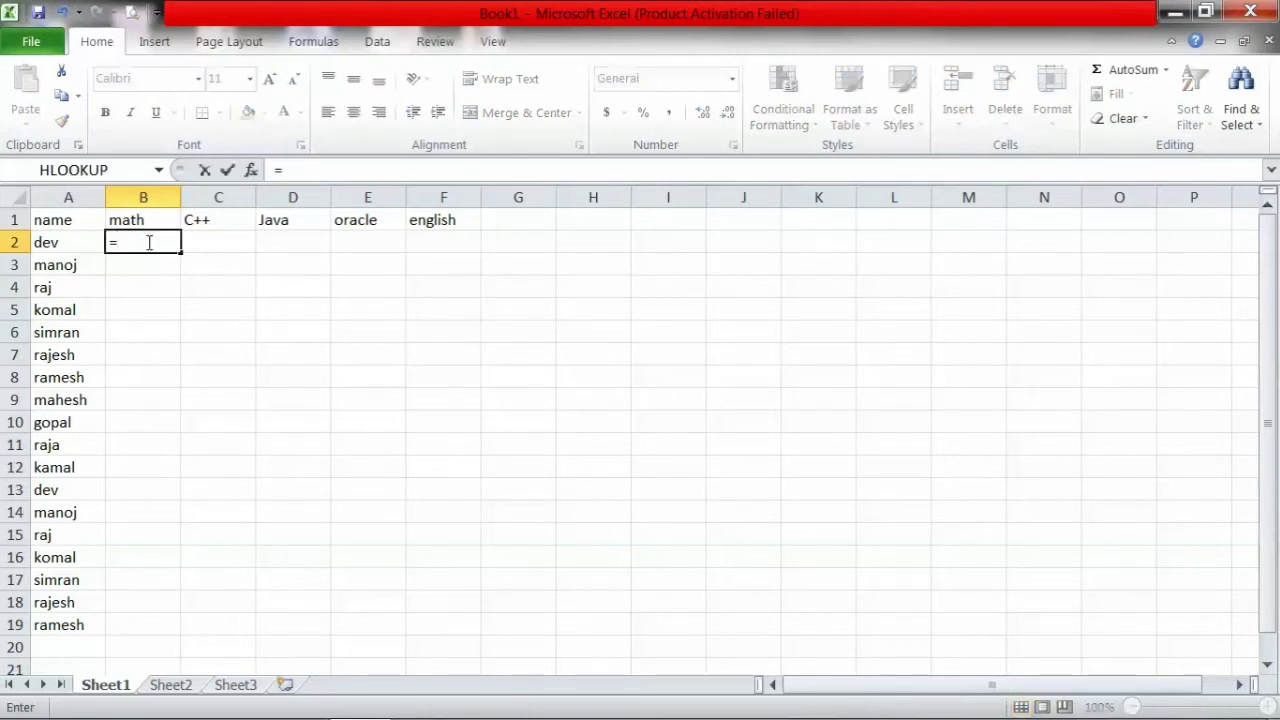
type("ran")
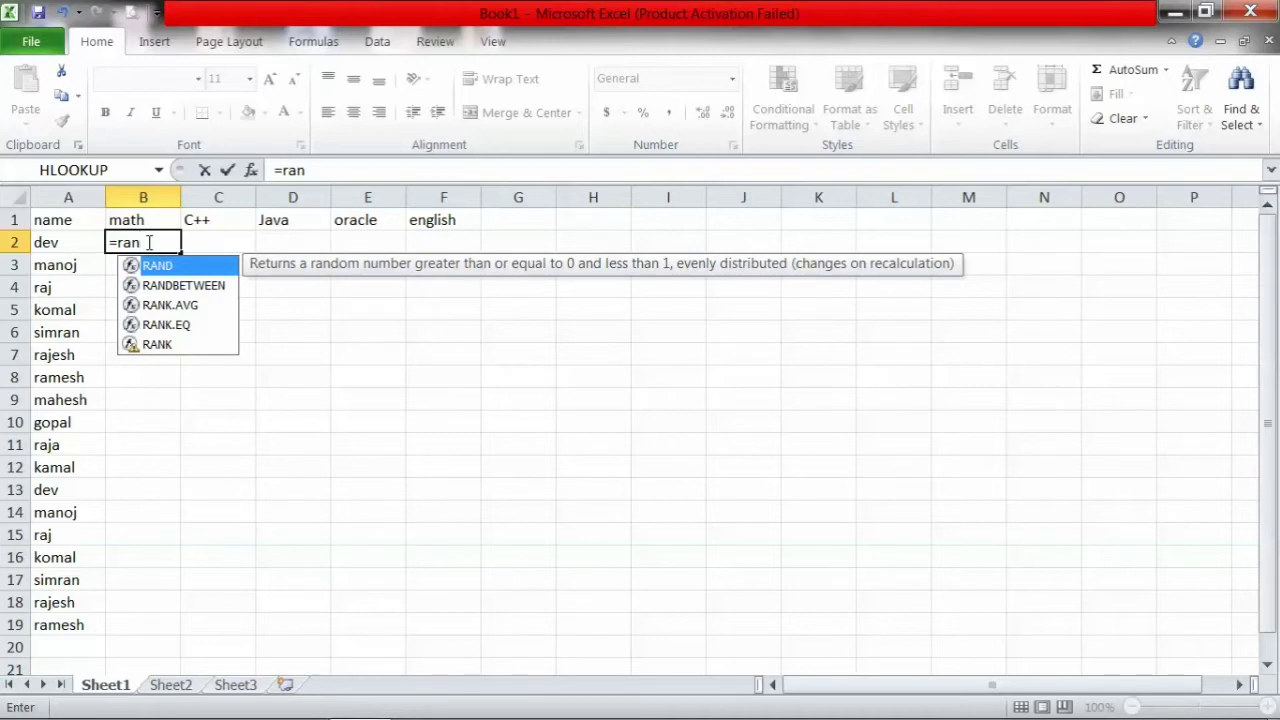
type("dbet")
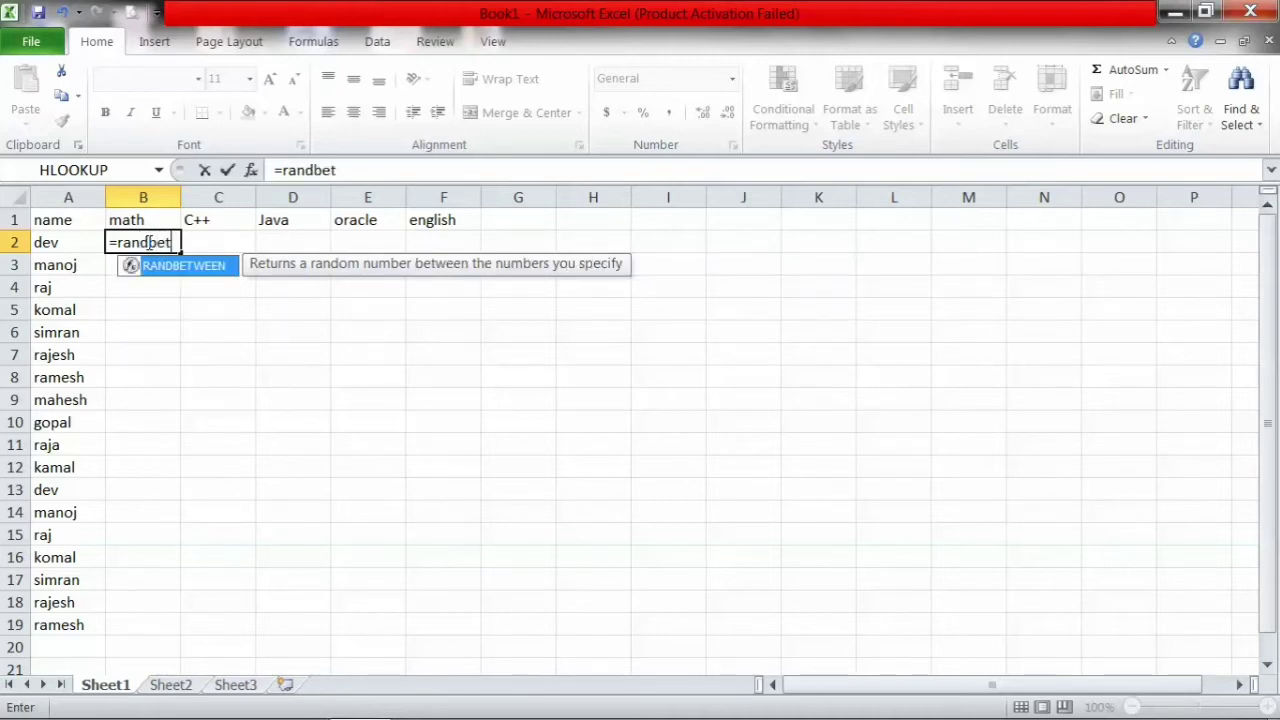
type("ween")
type("(1")
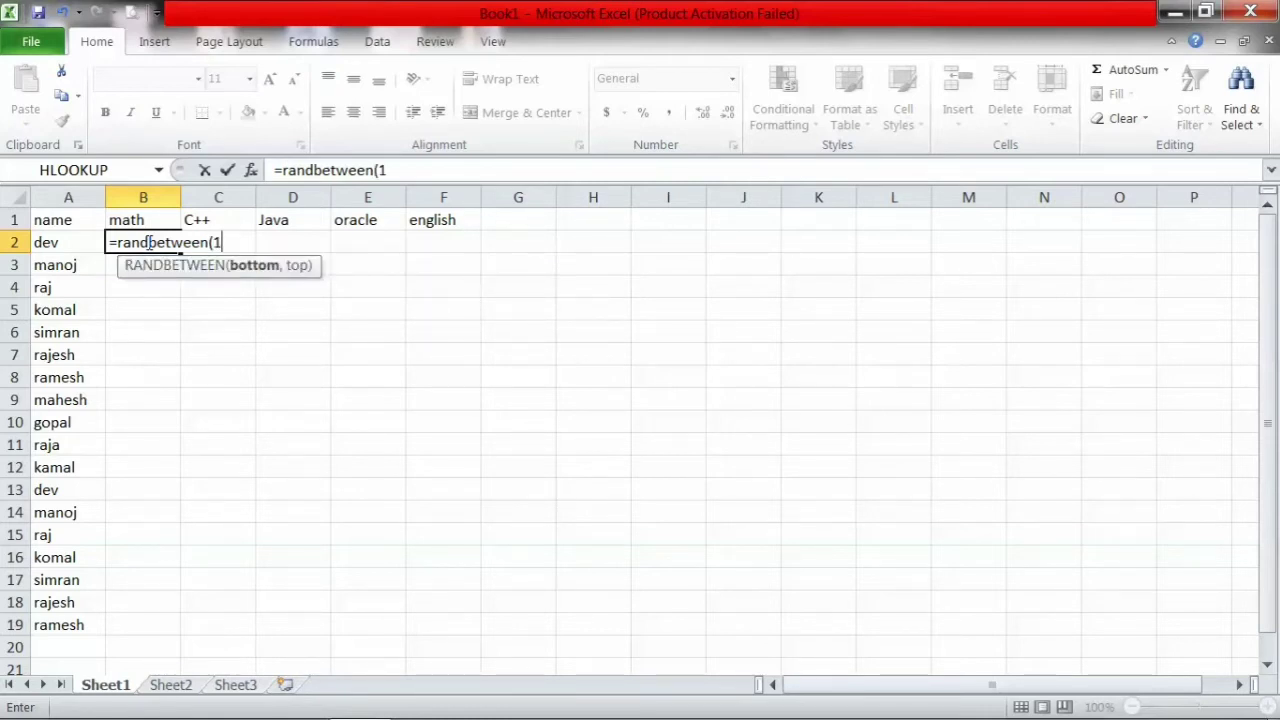
type("5")
type(",")
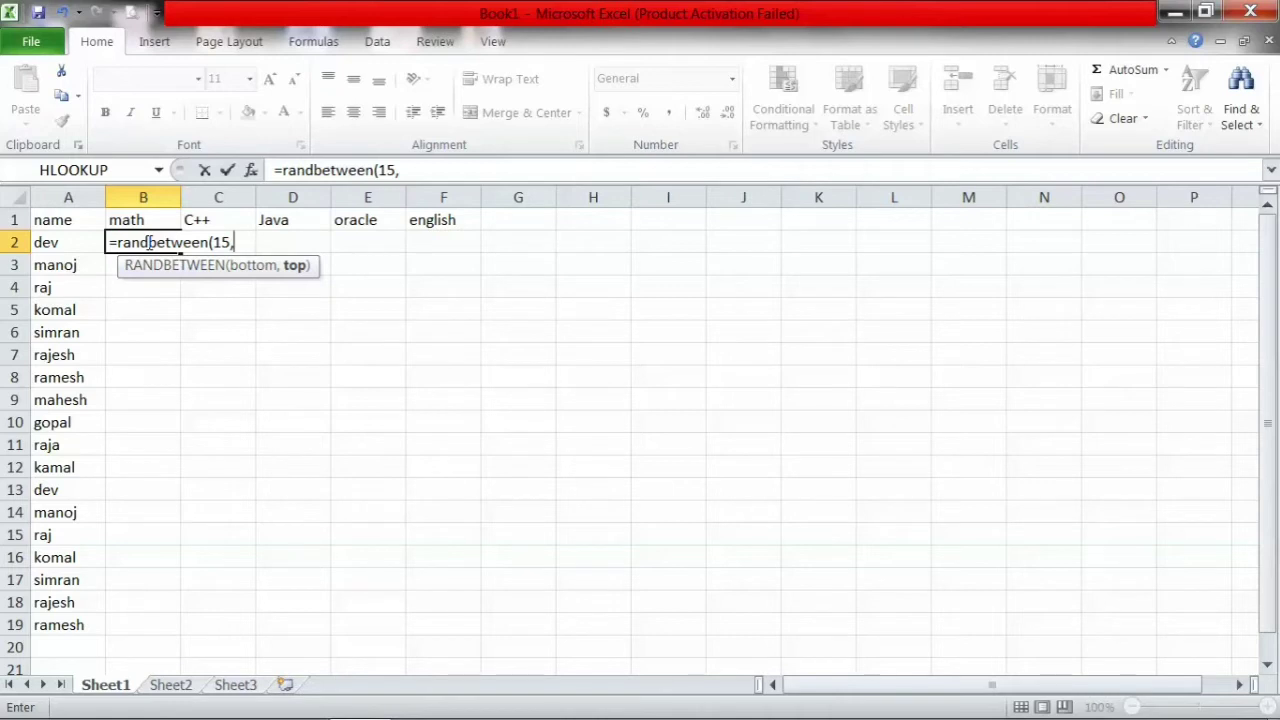
type("95")
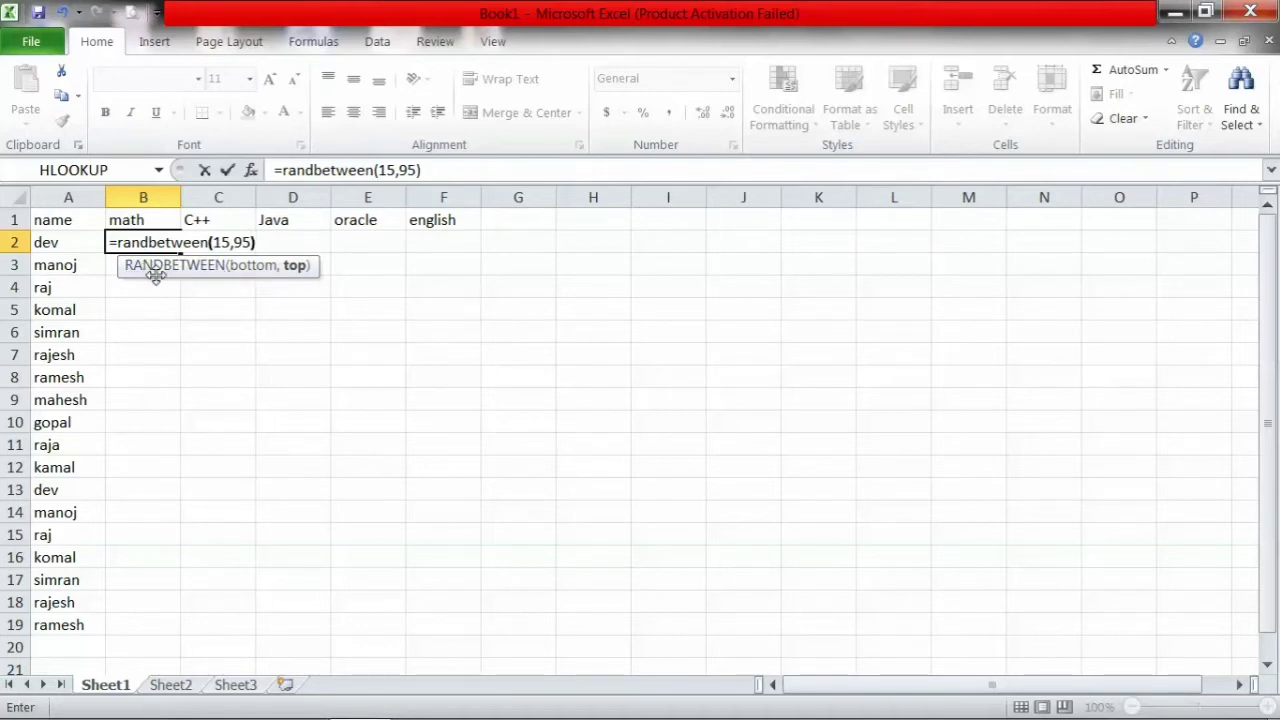
key("Return")
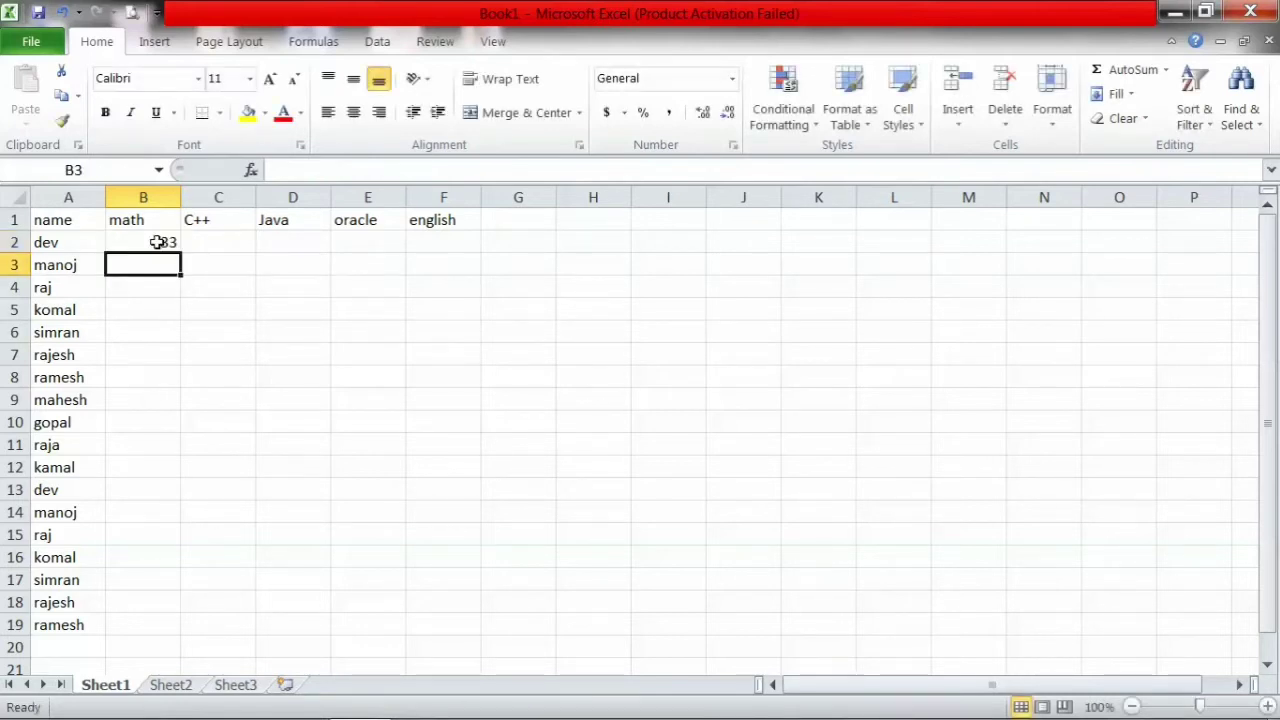
left_click(158, 242)
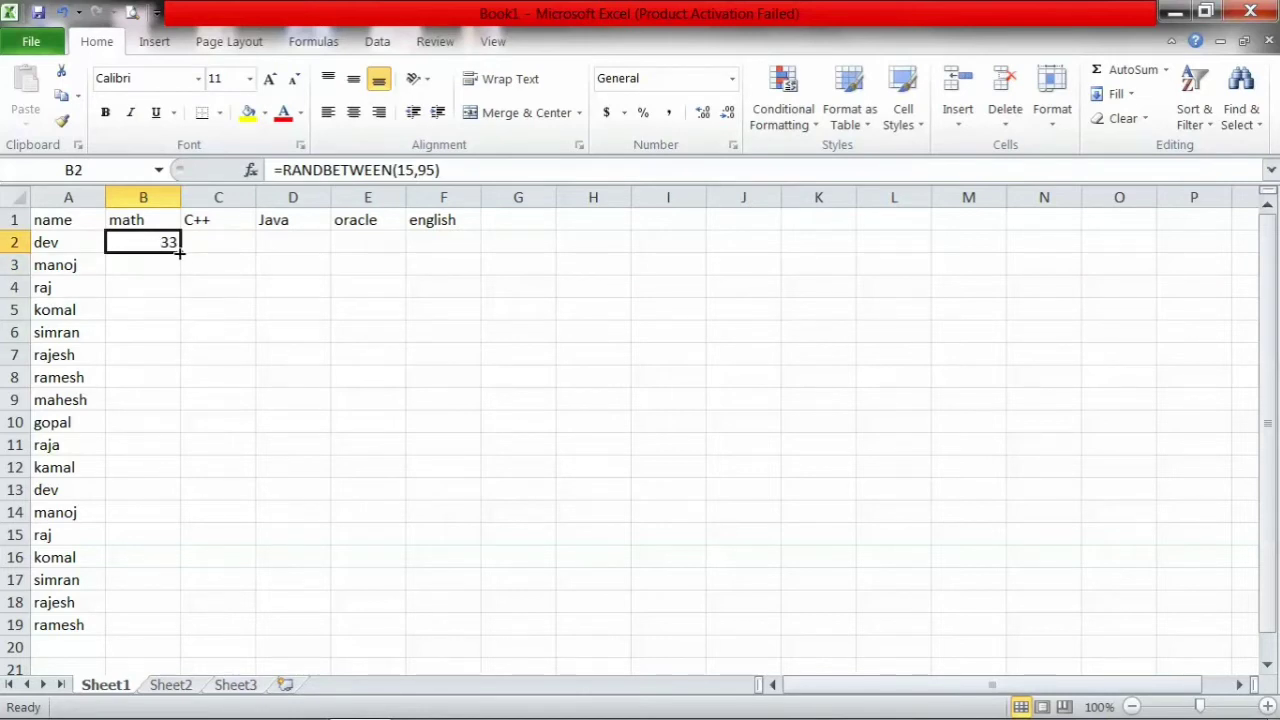
left_click_drag(180, 253, 147, 579)
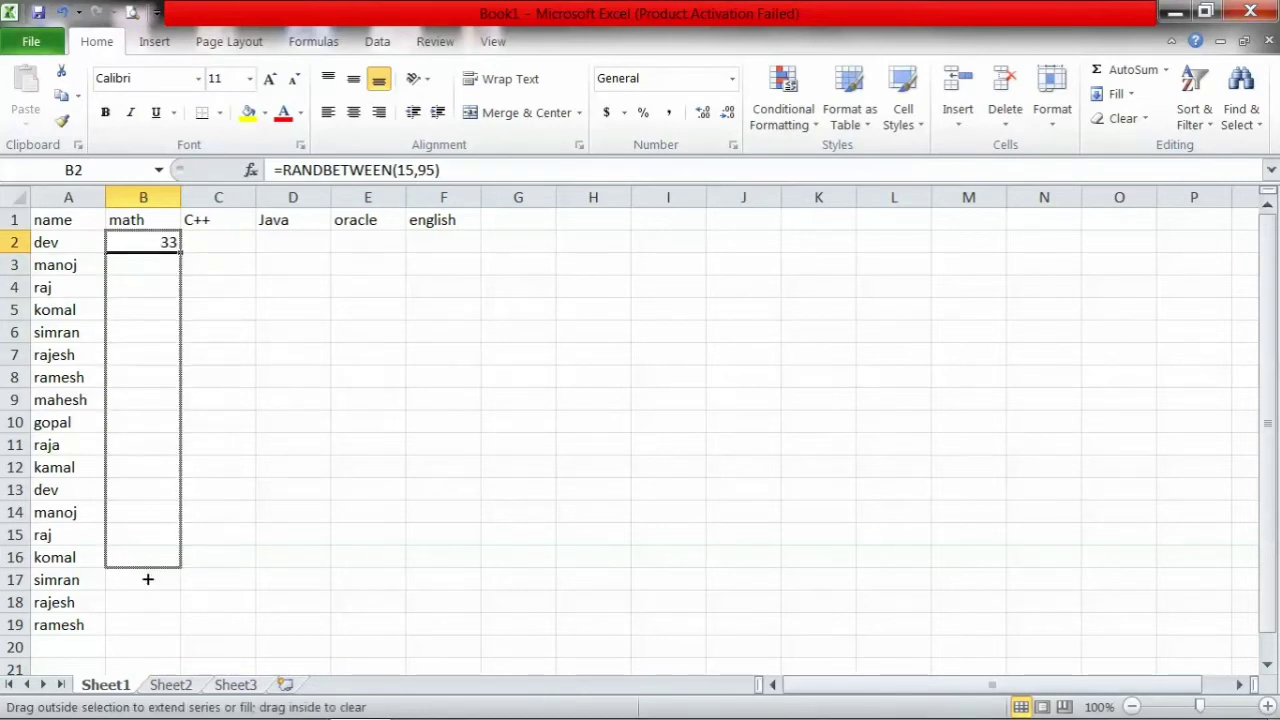
mouse_move(147, 579)
left_mouse_down()
mouse_move(148, 624)
mouse_move(455, 592)
left_mouse_up()
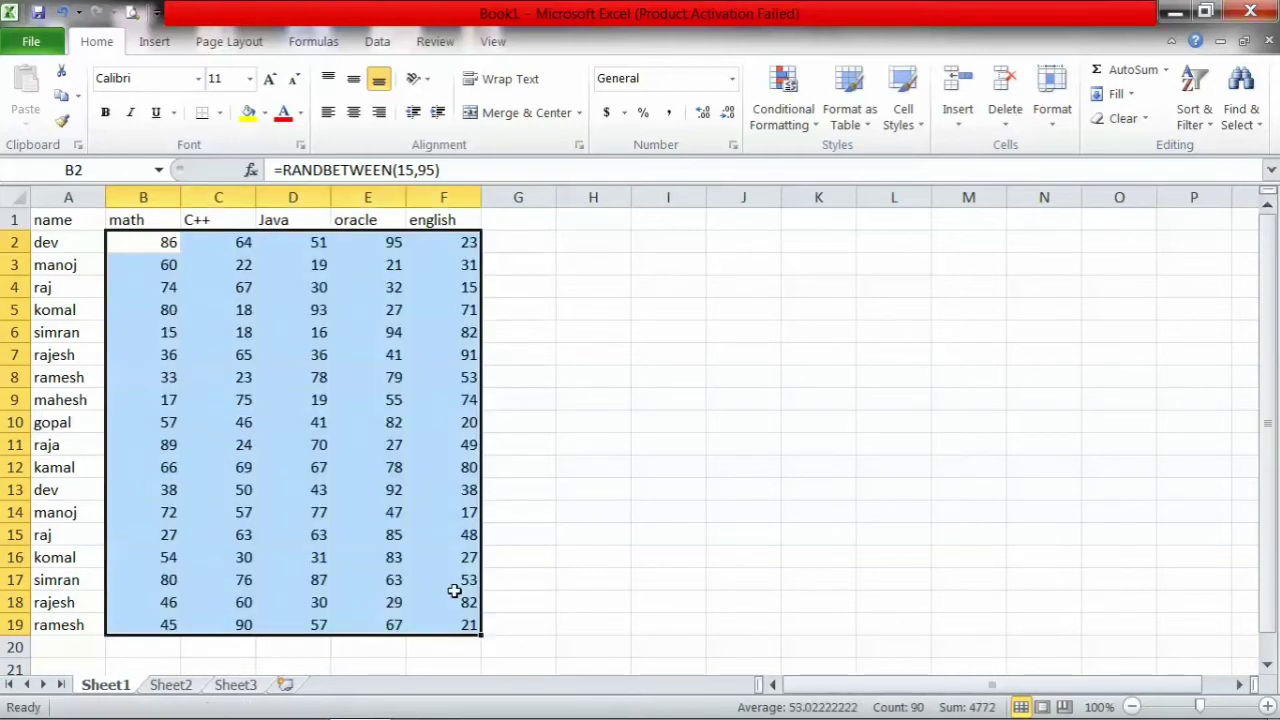
Check several of the generated marks, such as C6 and C11.
left_click(281, 470)
left_click(235, 372)
left_click(200, 313)
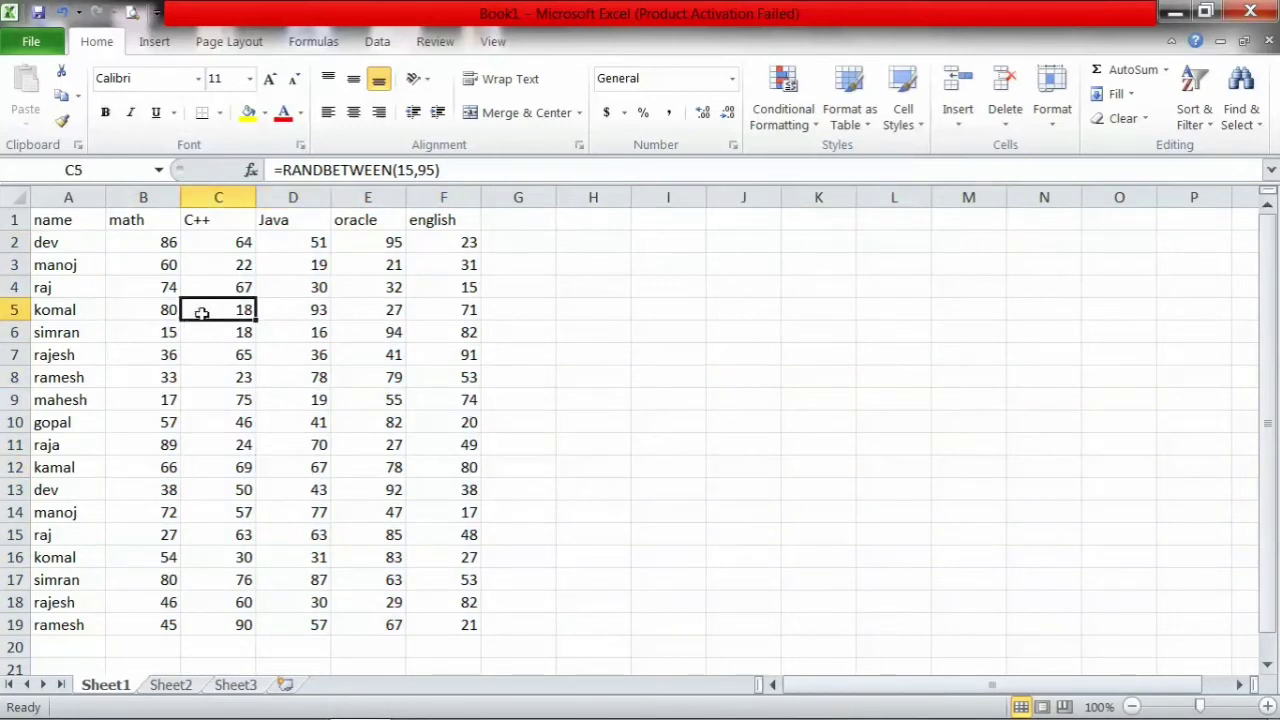
left_click(267, 311)
left_click(217, 438)
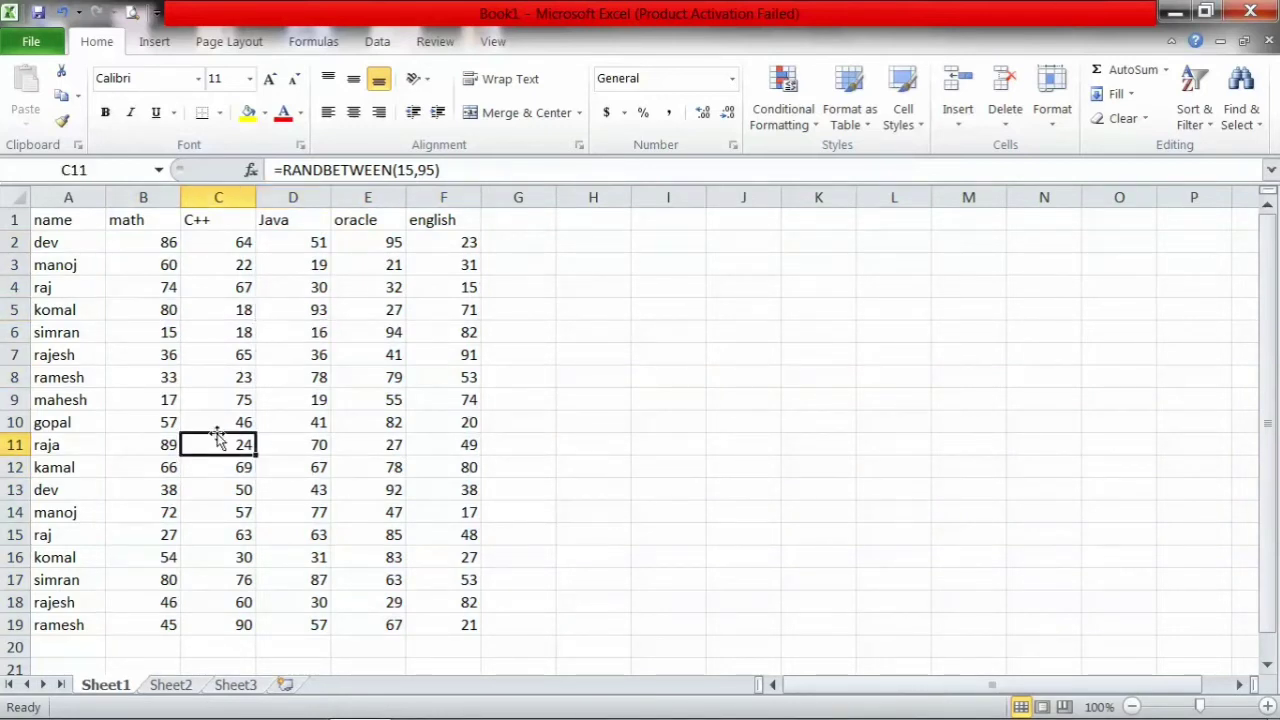
left_click(215, 322)
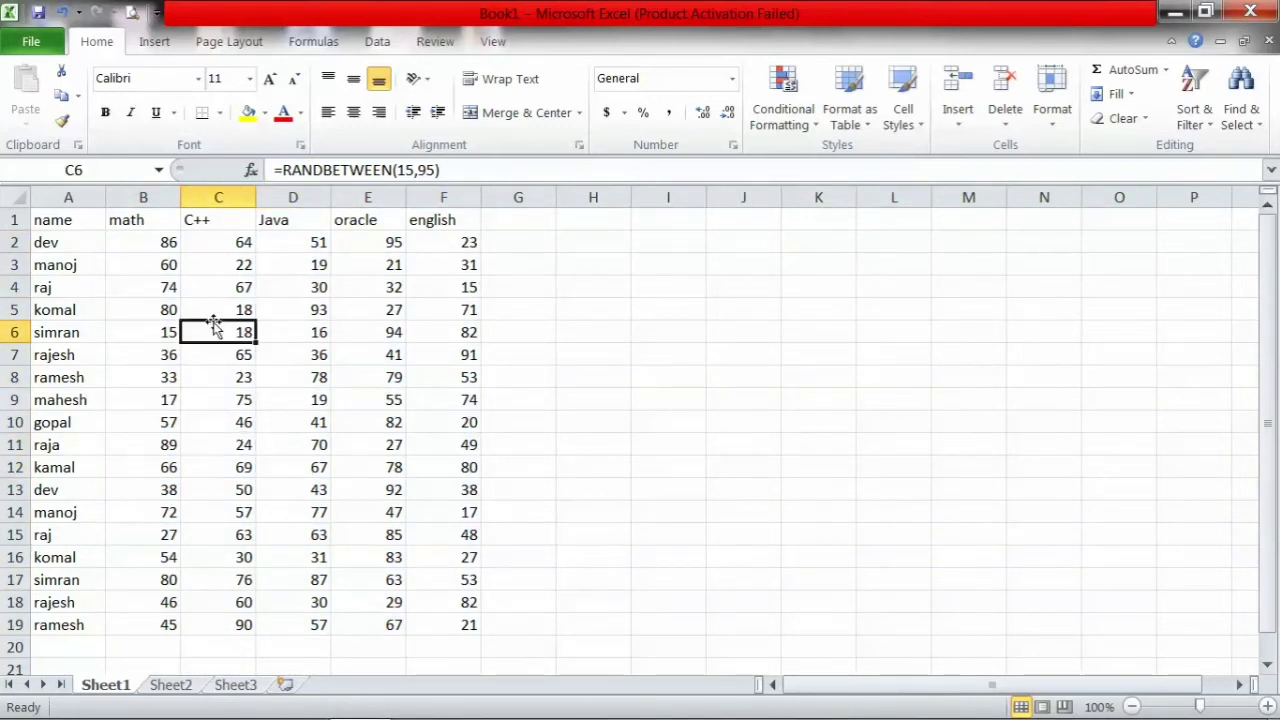
left_click(507, 230)
Enter the heading 'total' in G1 and select the marks B2:F19.
type("total")
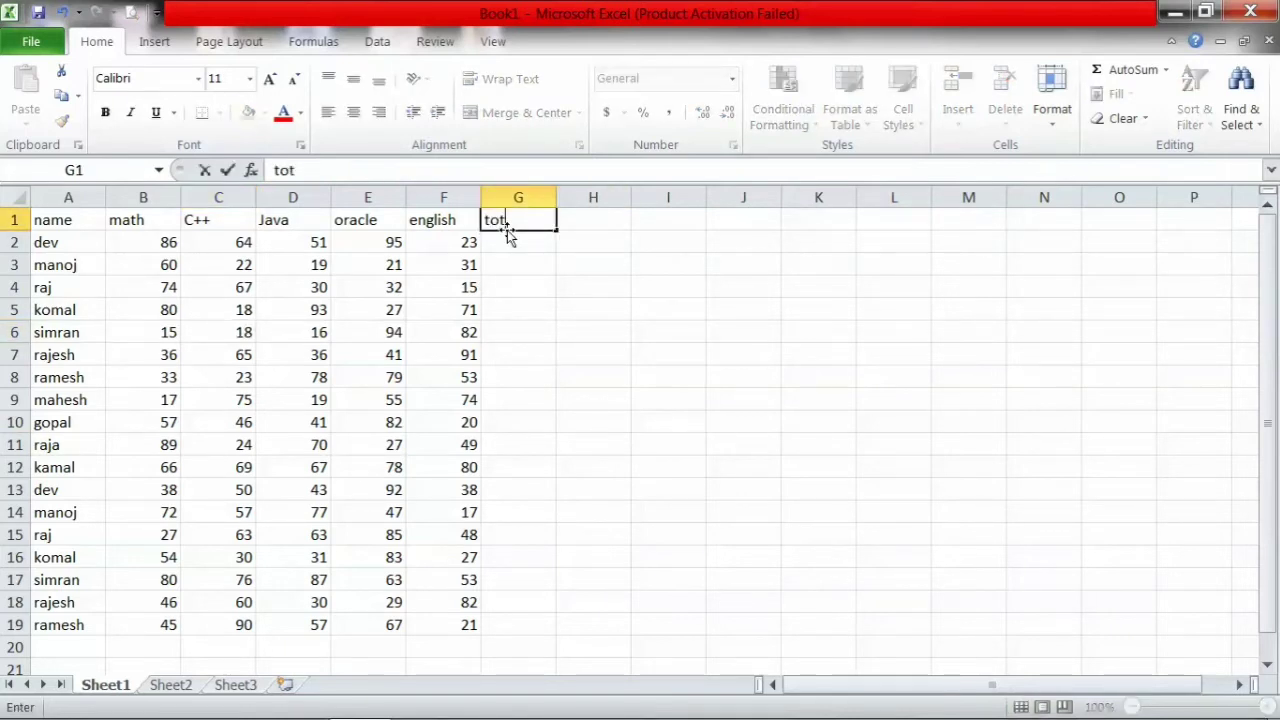
left_click(336, 309)
left_click(194, 279)
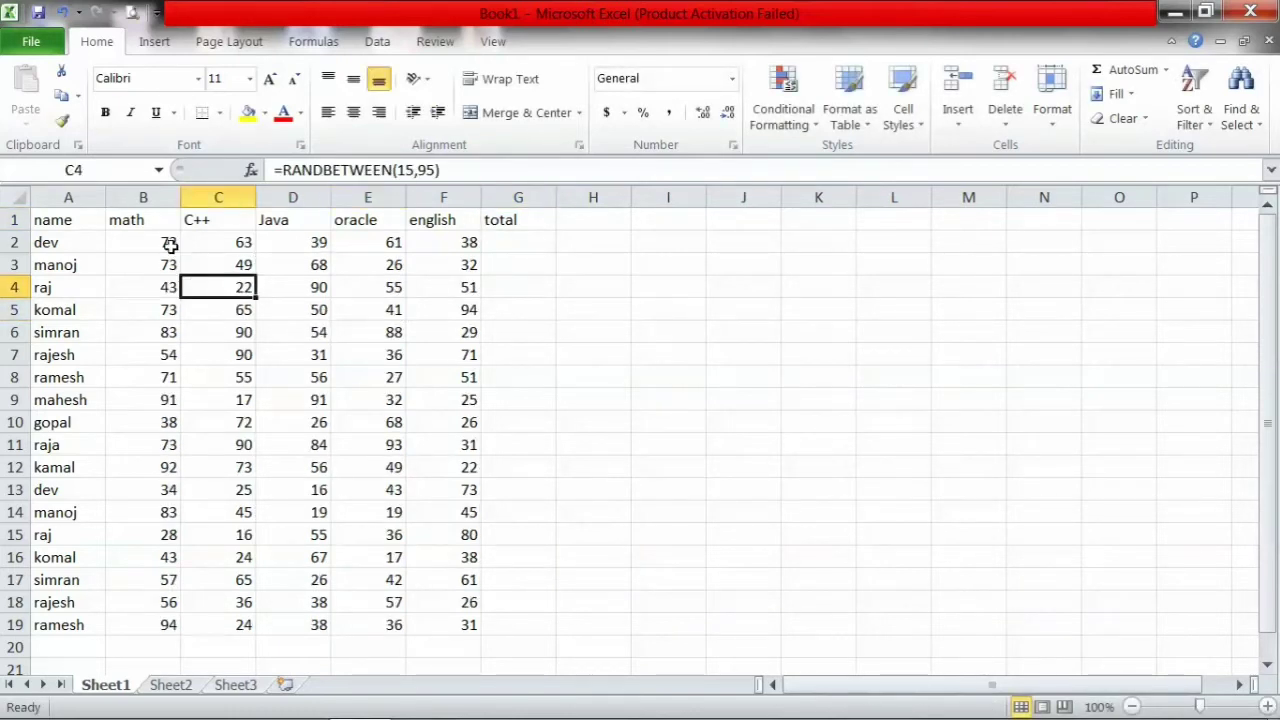
left_click(166, 245)
left_click_drag(166, 245, 467, 623)
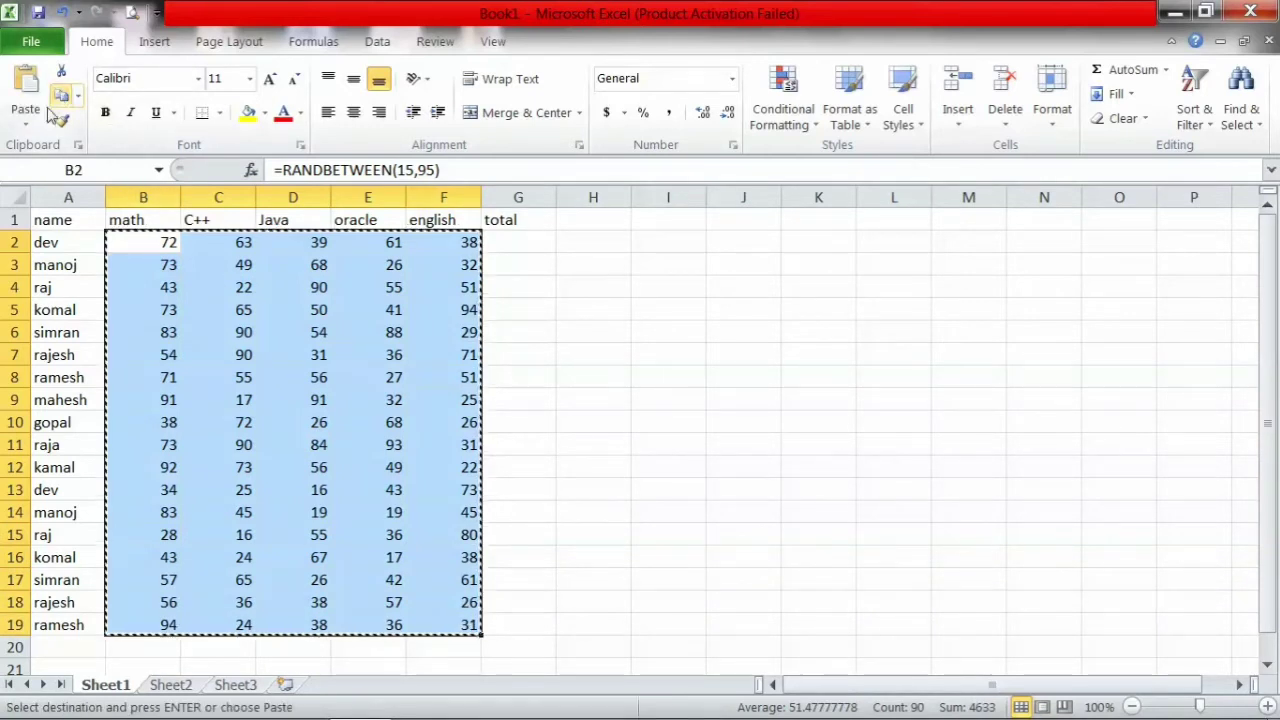
Paste the B2:F19 marks back as plain values, undoing a stray paste at E8.
left_click(22, 125)
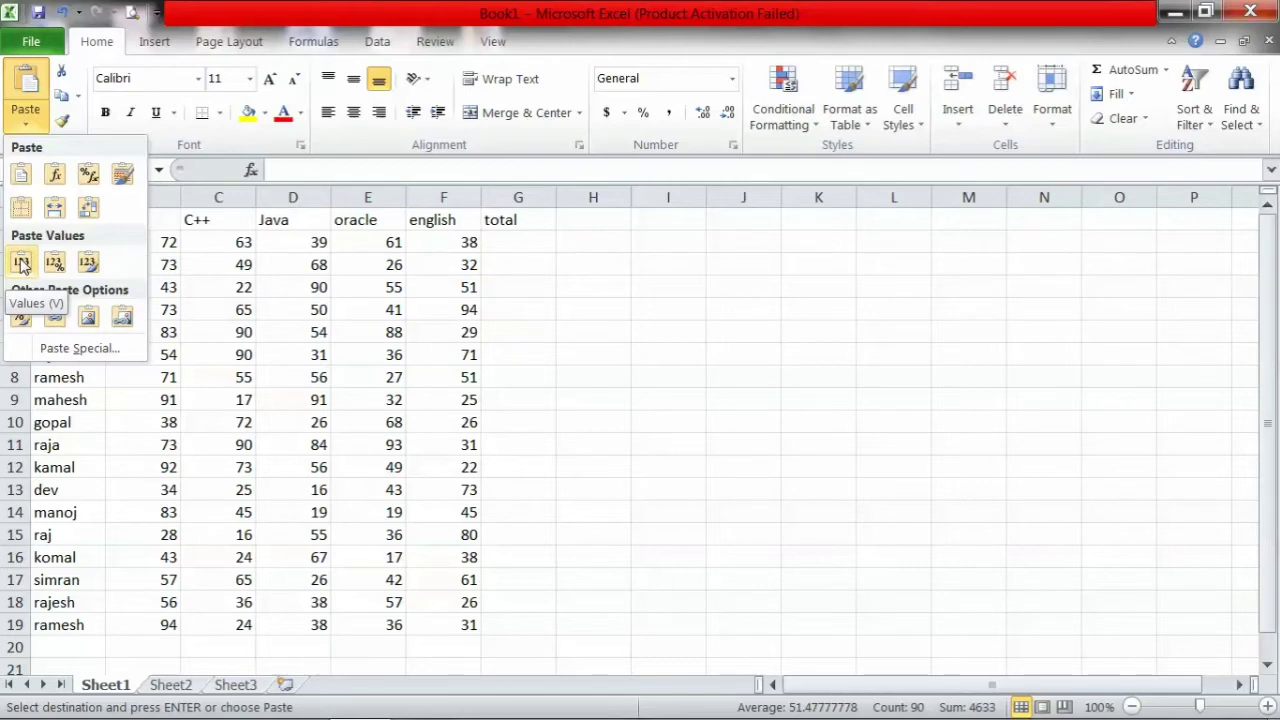
left_click(21, 262)
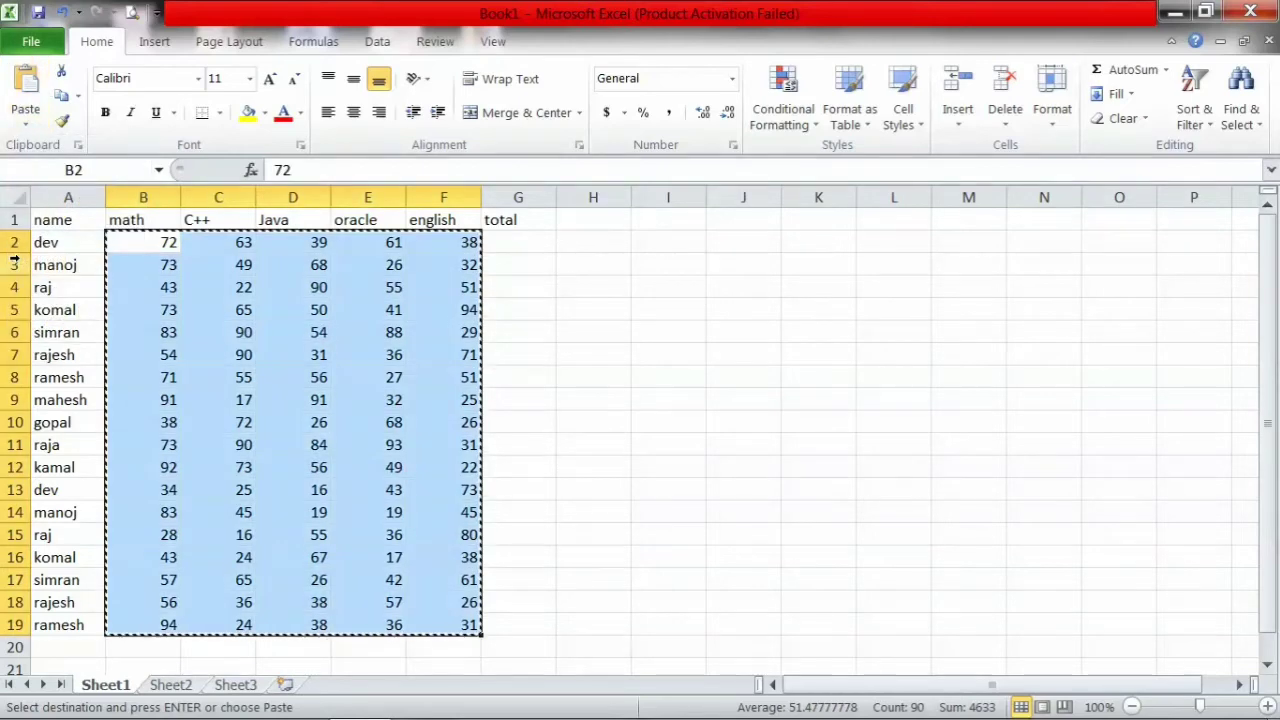
left_click(265, 331)
left_click(394, 374)
key("Return")
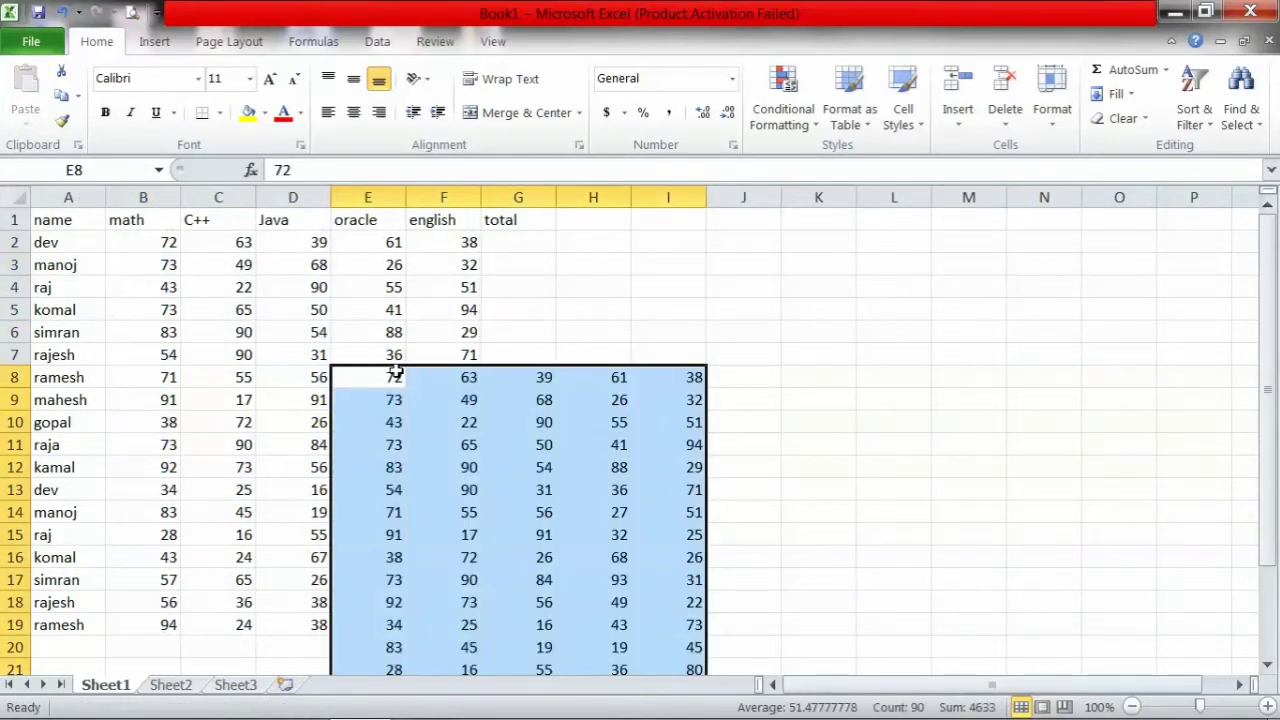
key("ctrl+z")
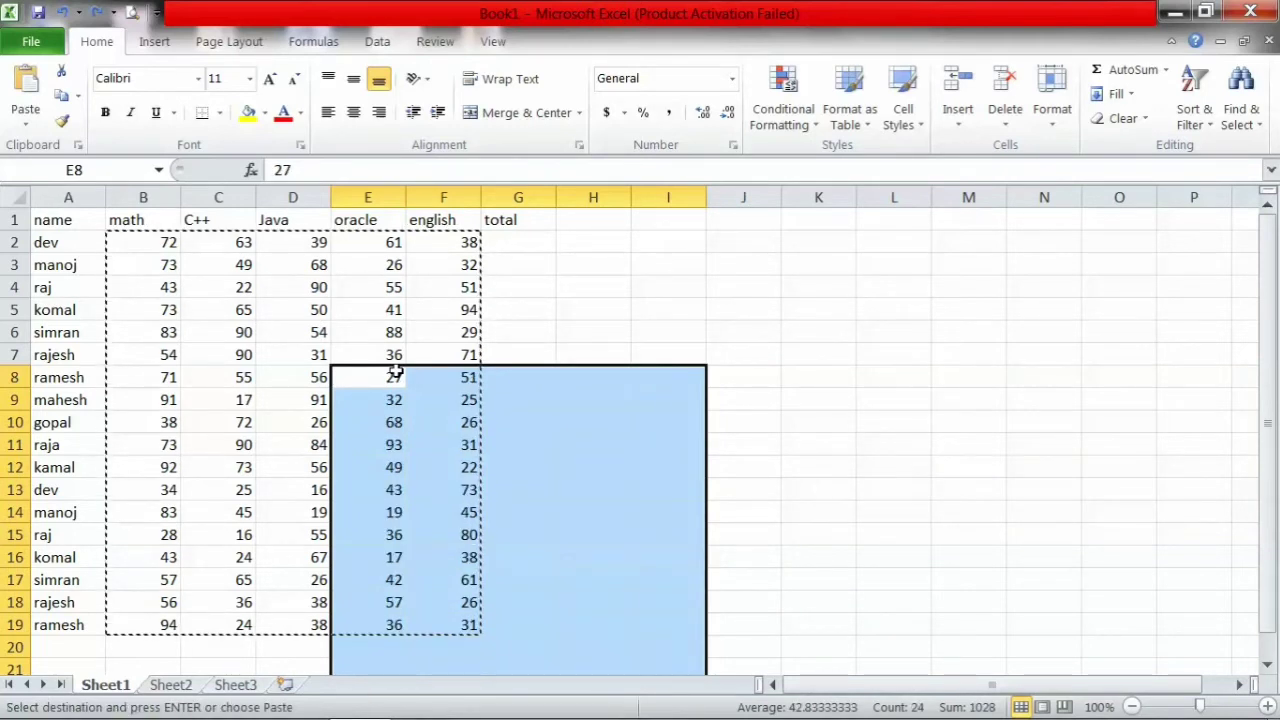
left_click(160, 240)
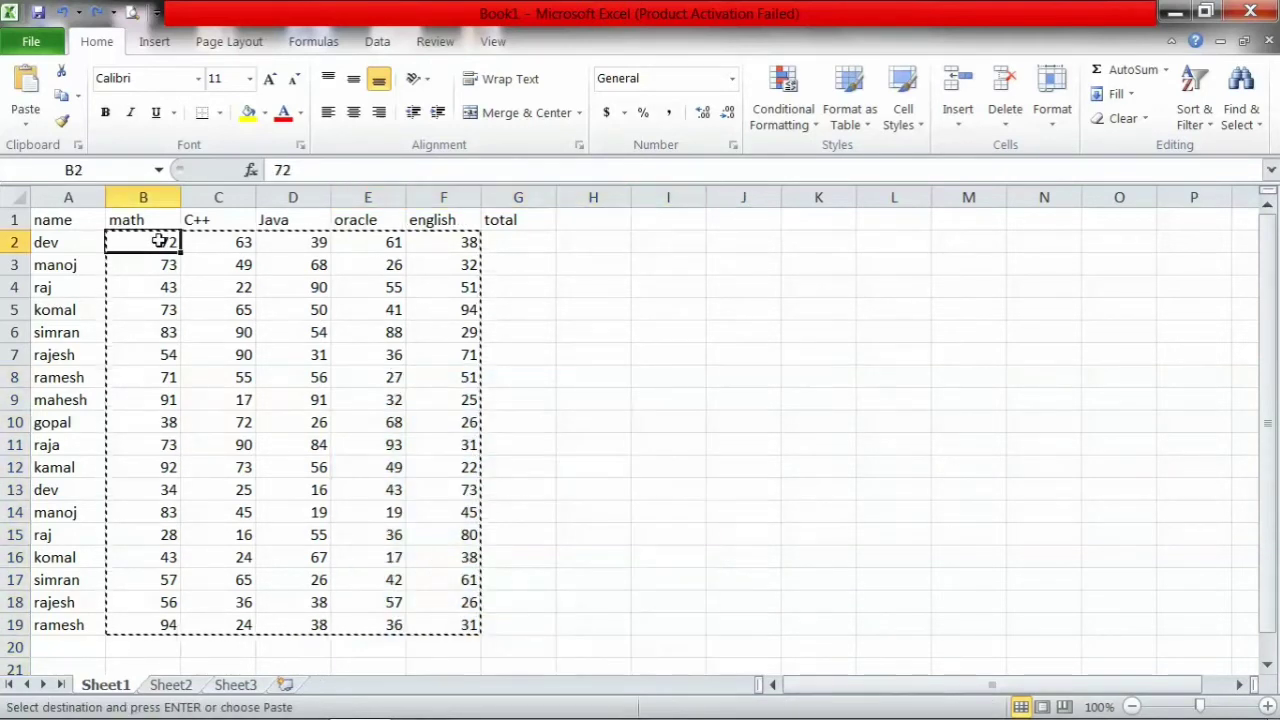
key("Return")
Confirm that F8, C11, C12 and D11 now hold fixed numbers.
left_click(424, 374)
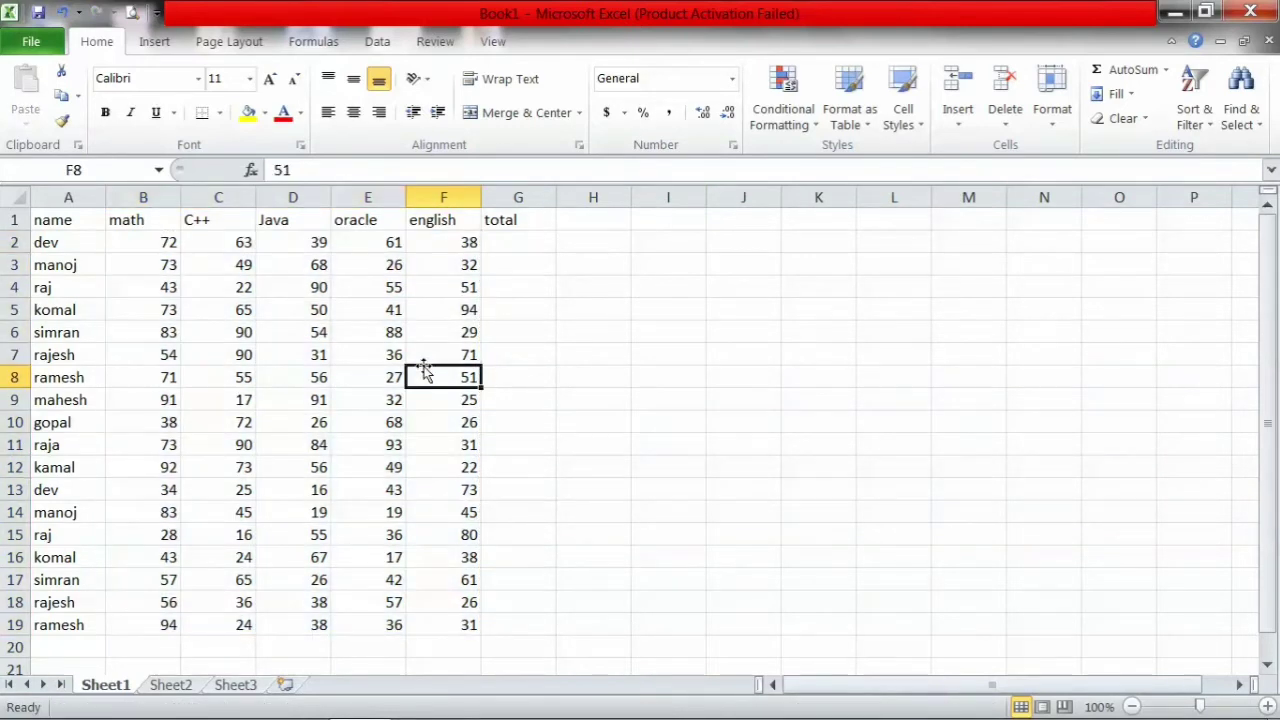
left_click(228, 442)
left_click(244, 466)
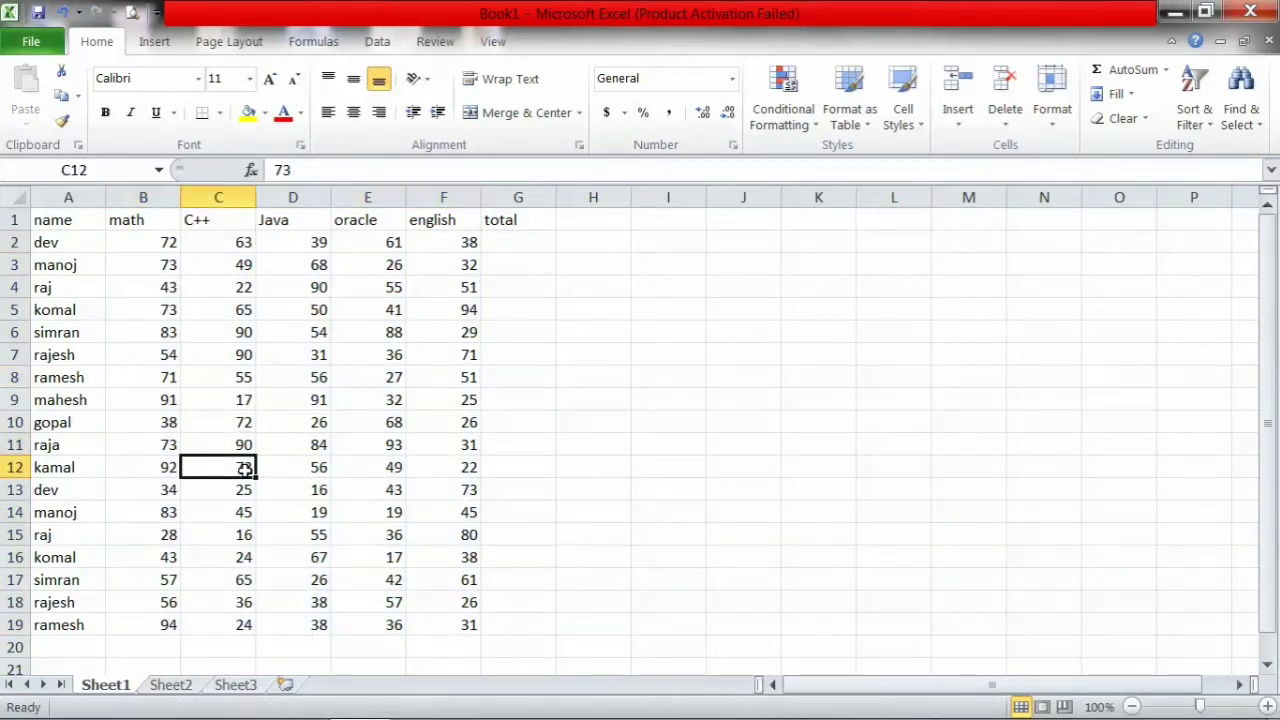
left_click(313, 450)
left_click(518, 245)
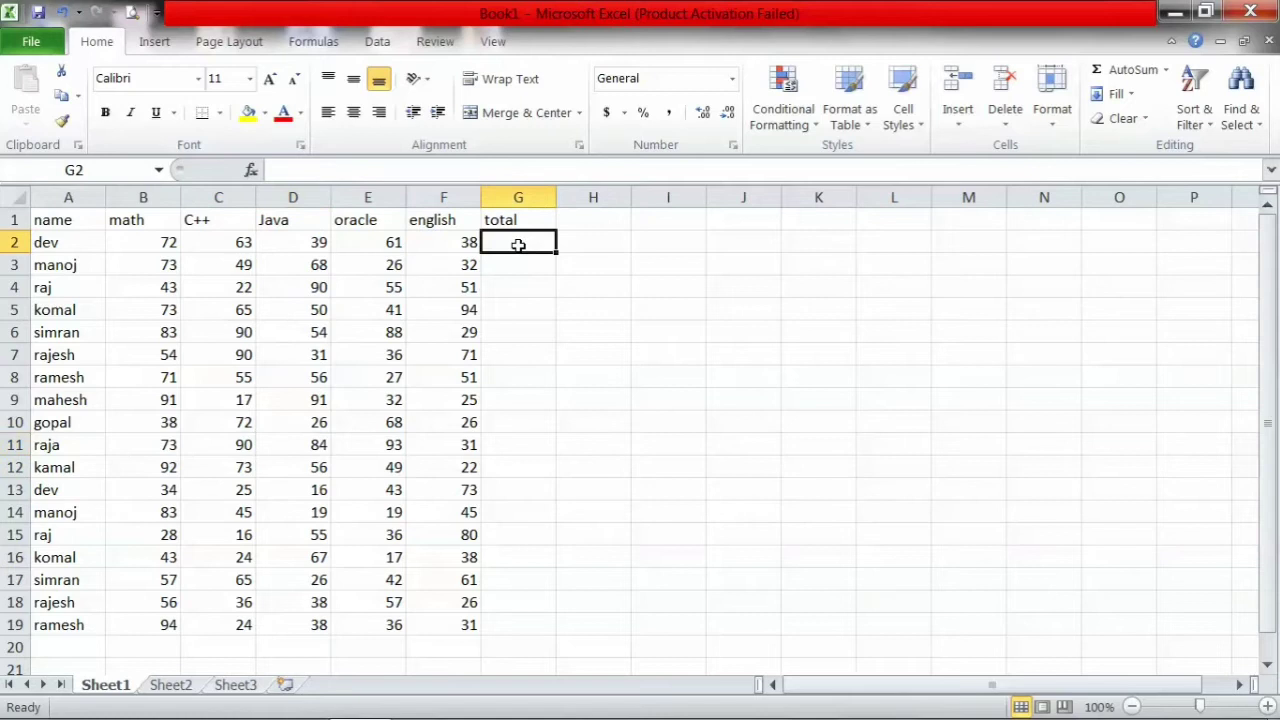
AutoSum each student's five marks as =SUM(B2:F2) in G2, filled down to G19.
left_click(320, 270)
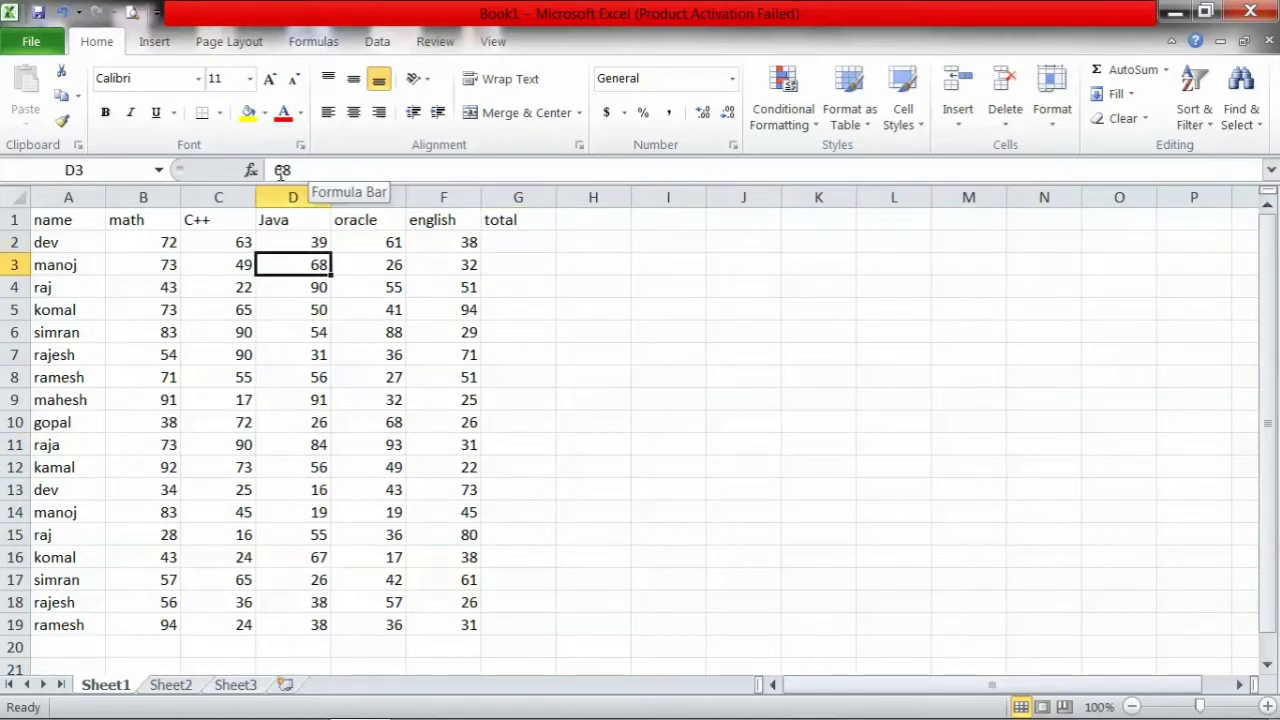
left_click(509, 239)
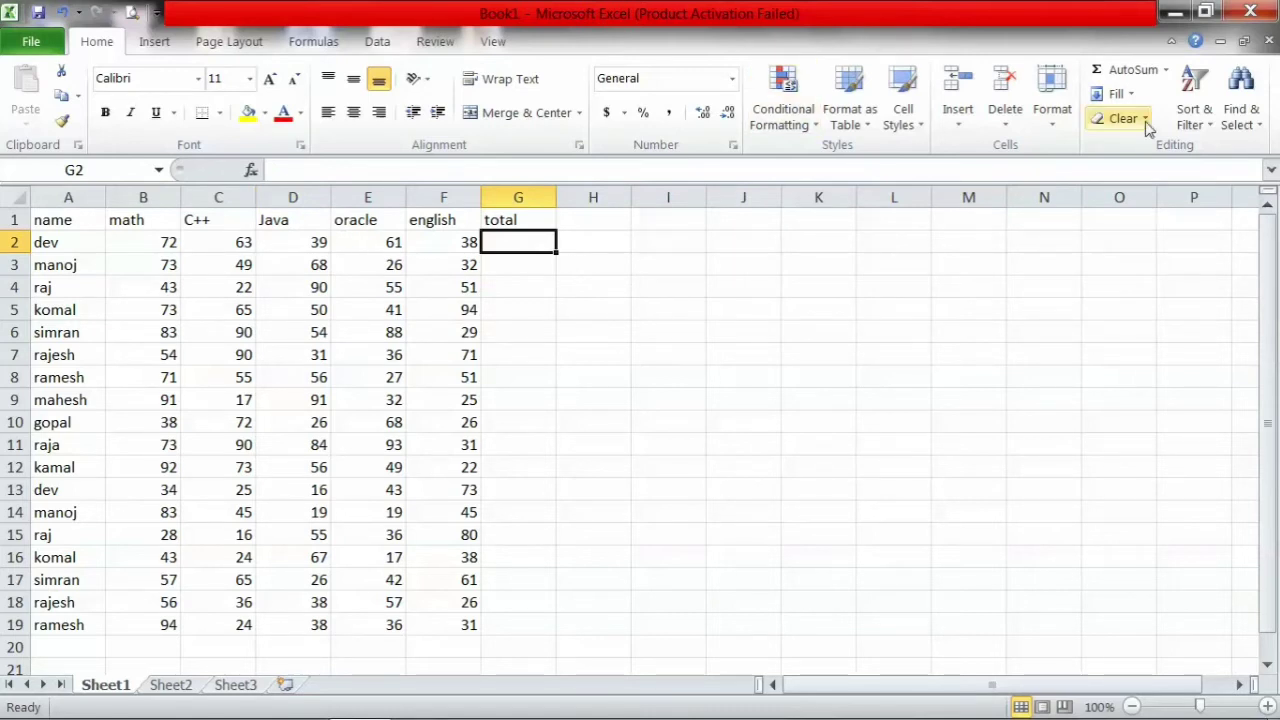
left_click(1132, 72)
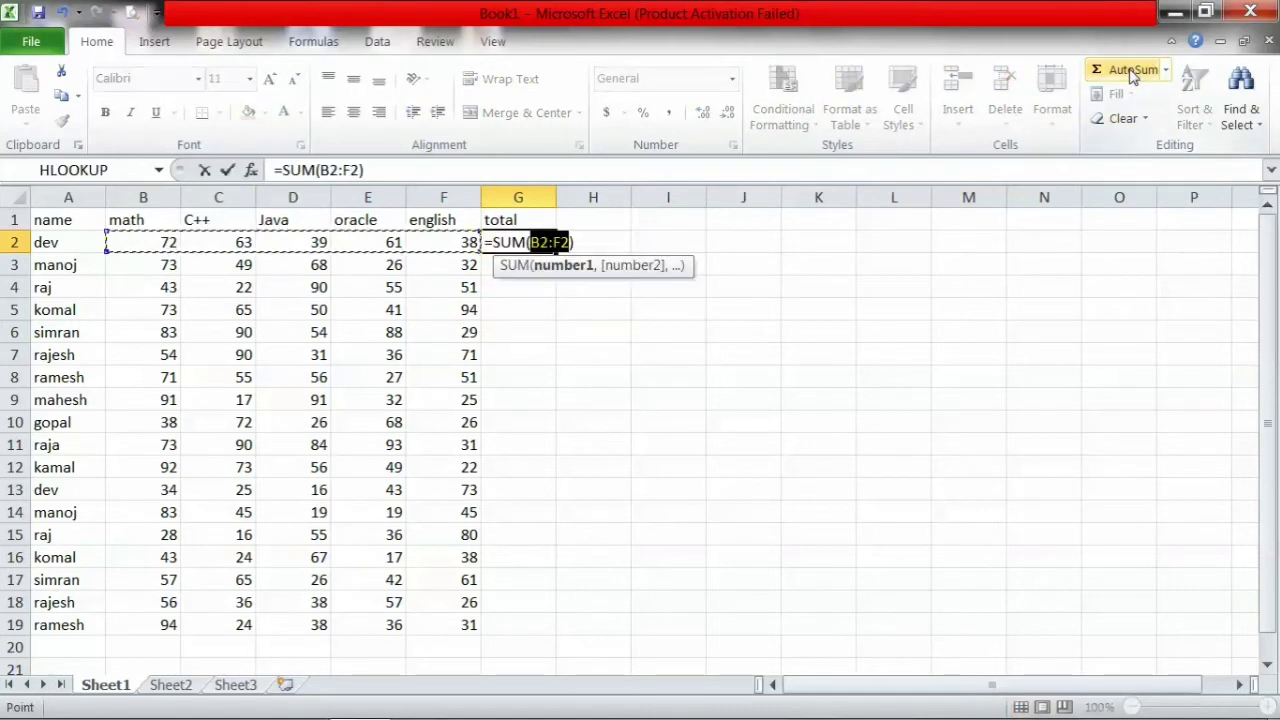
key("Return")
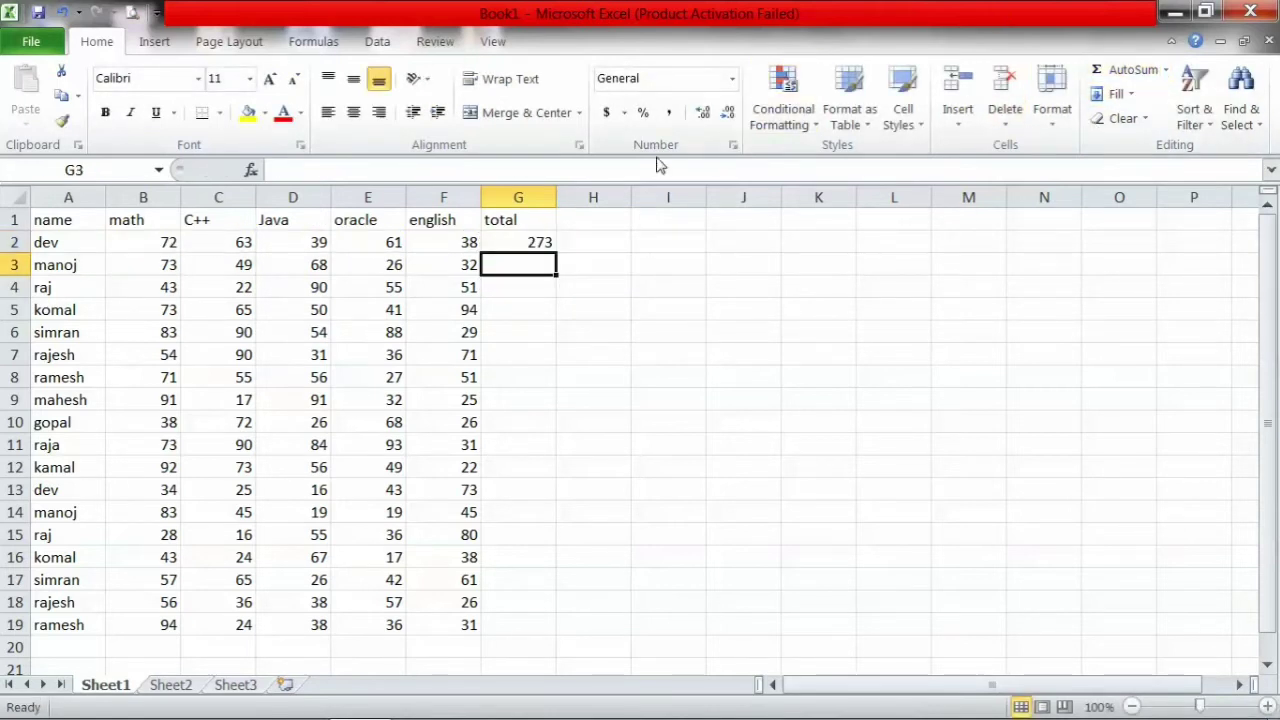
left_click(540, 245)
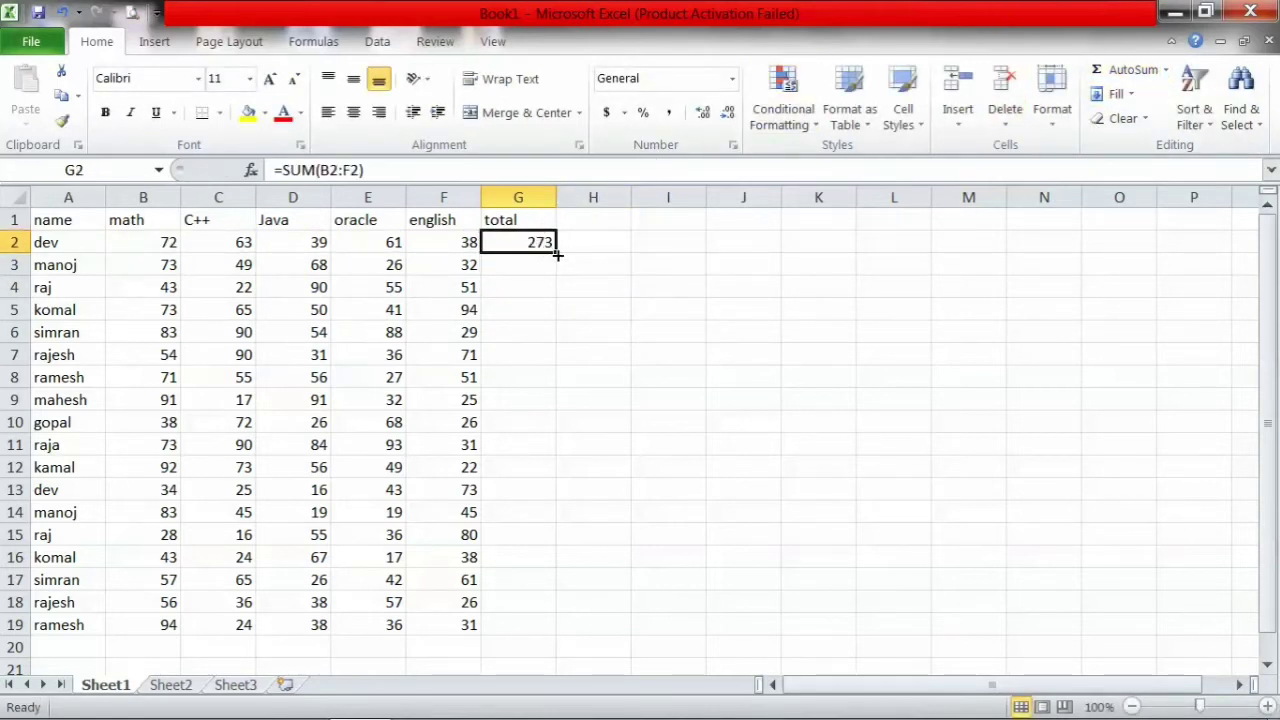
left_click_drag(557, 255, 522, 635)
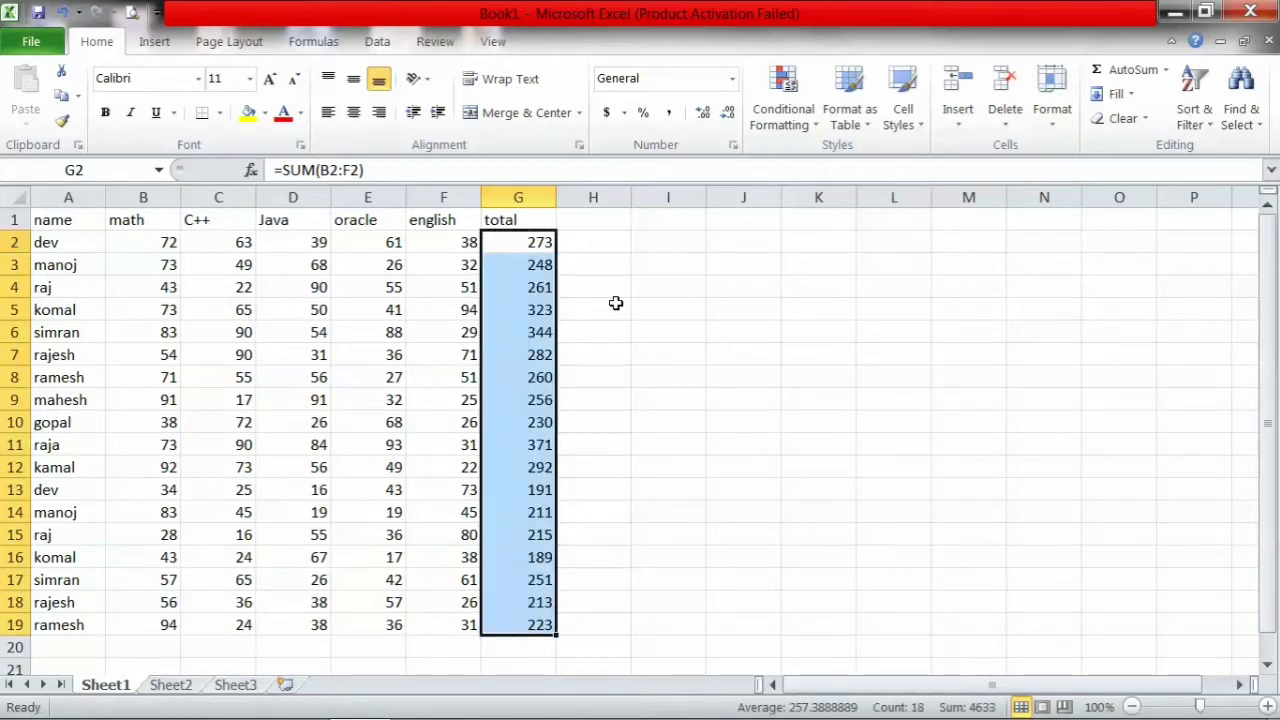
Enter the heading 'pass/fail' in H1.
left_click(598, 224)
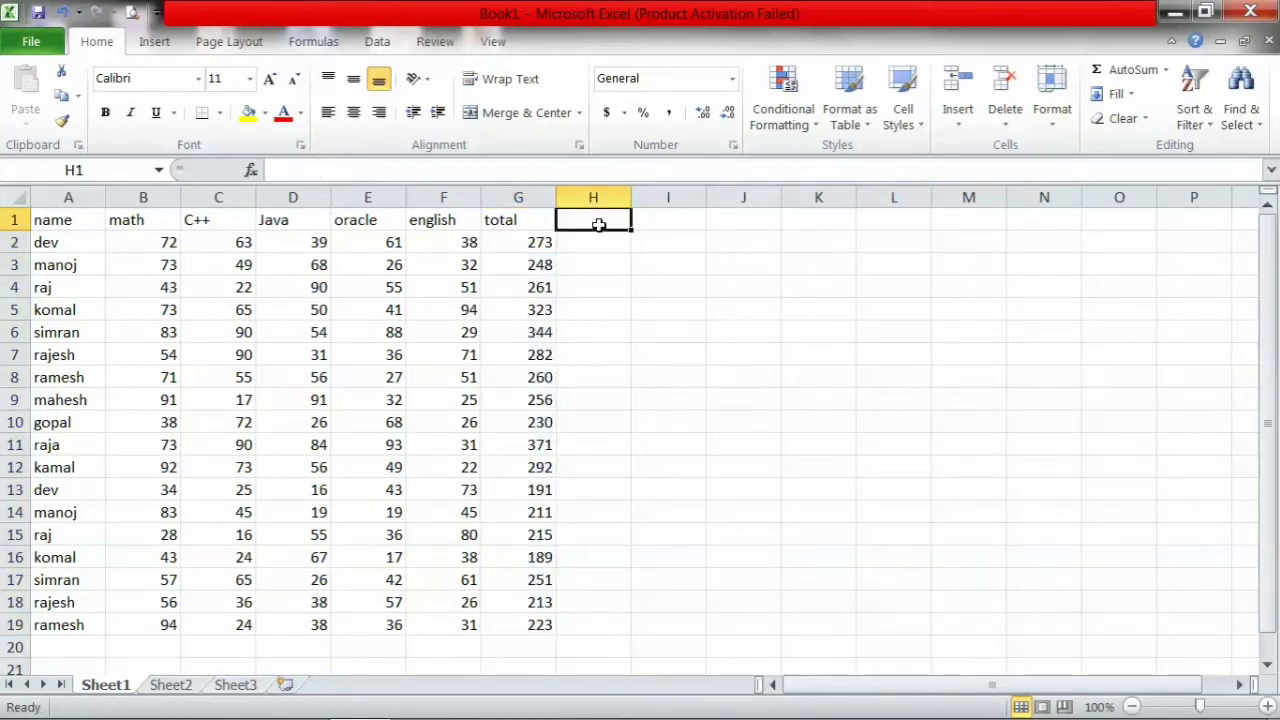
type("pa")
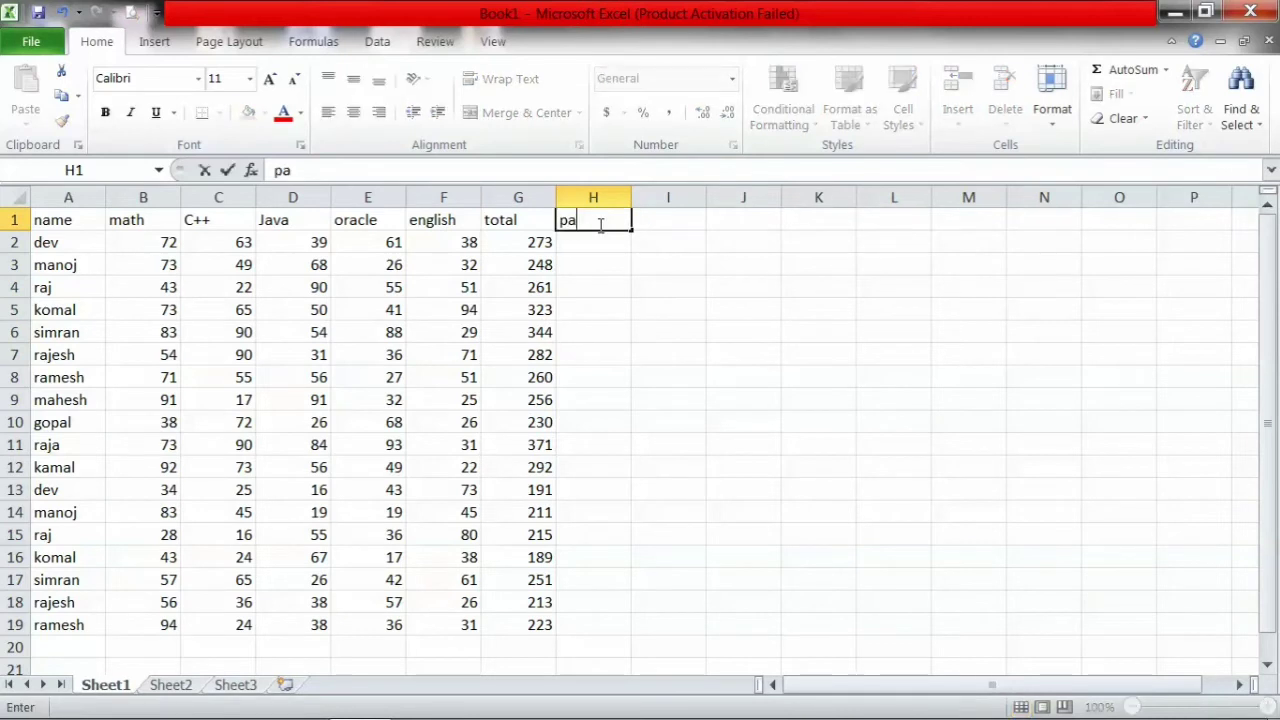
type("ss")
type("/ga")
key("BackSpace")
key("BackSpace")
type("fail")
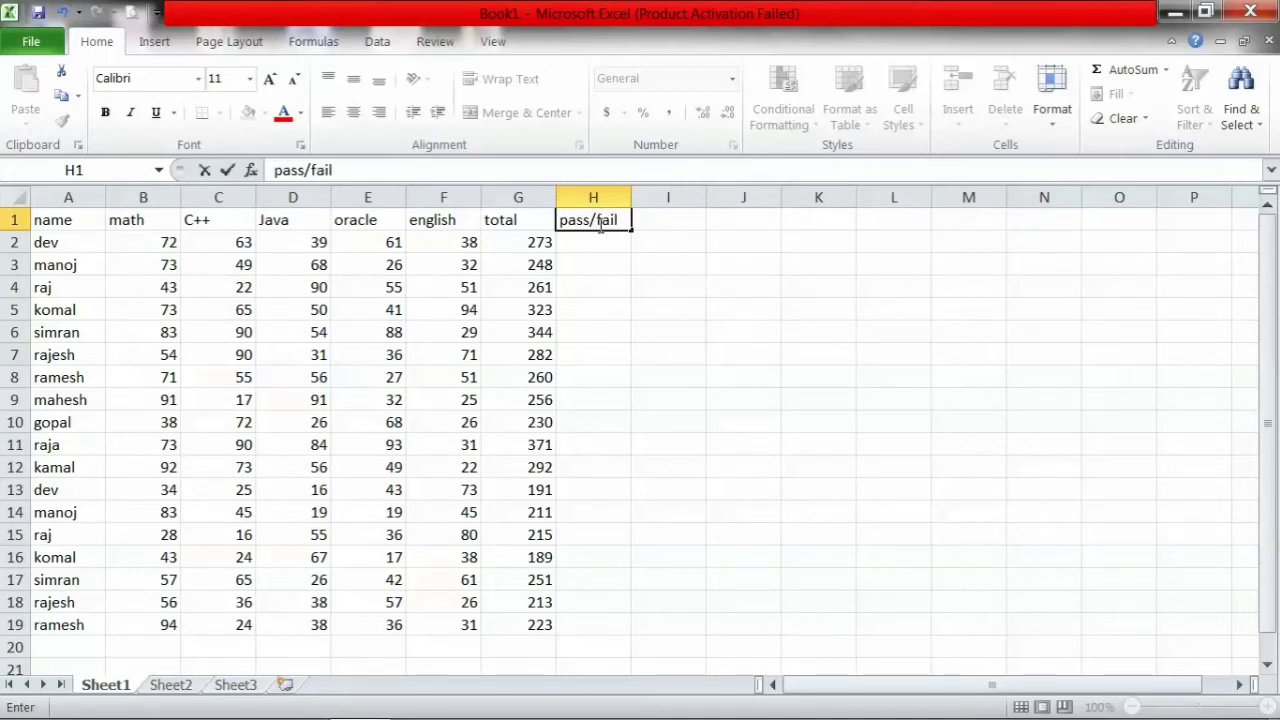
key("Return")
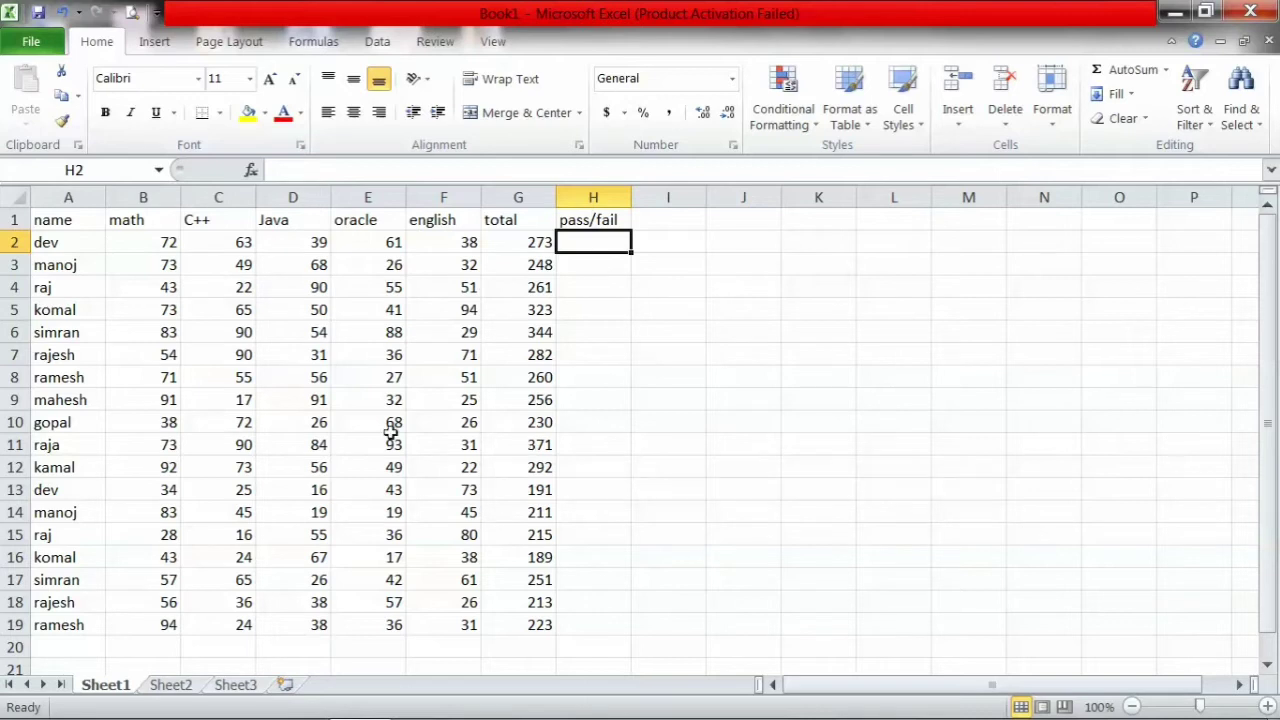
Enter =IF(G2>=200,"pass","fail") in H2 and fill it down to H19.
type("=")
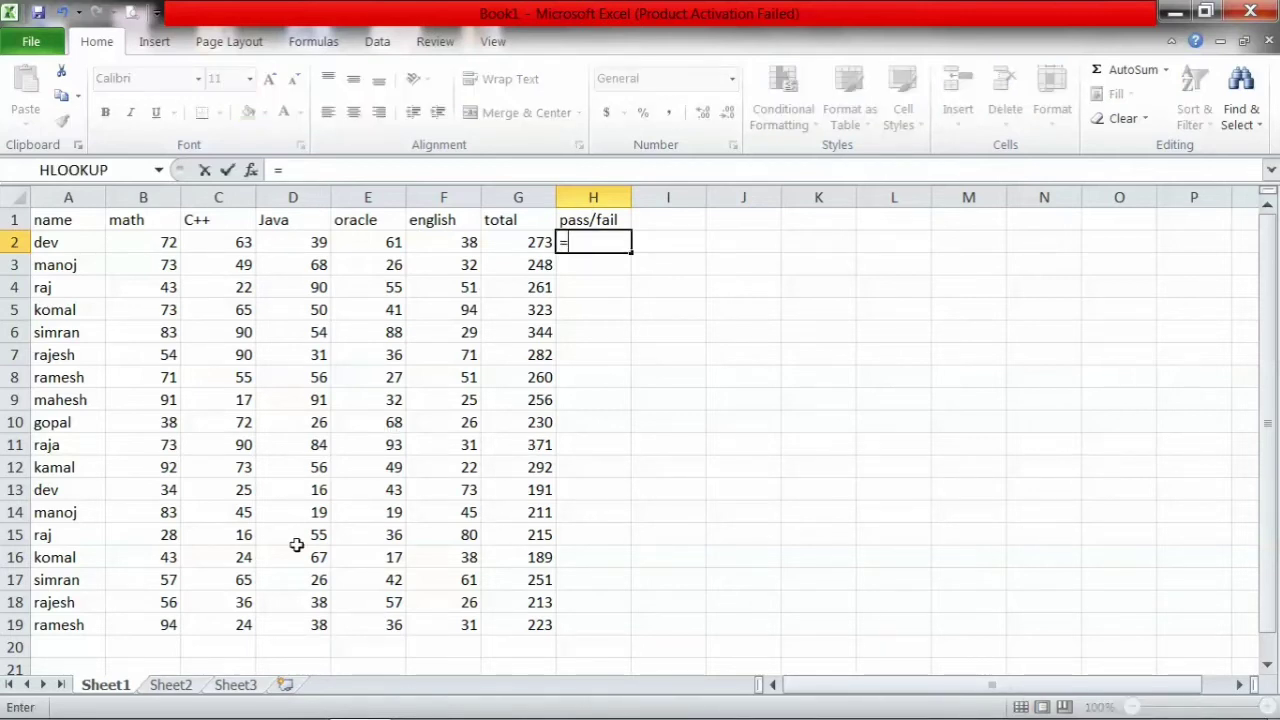
type("if")
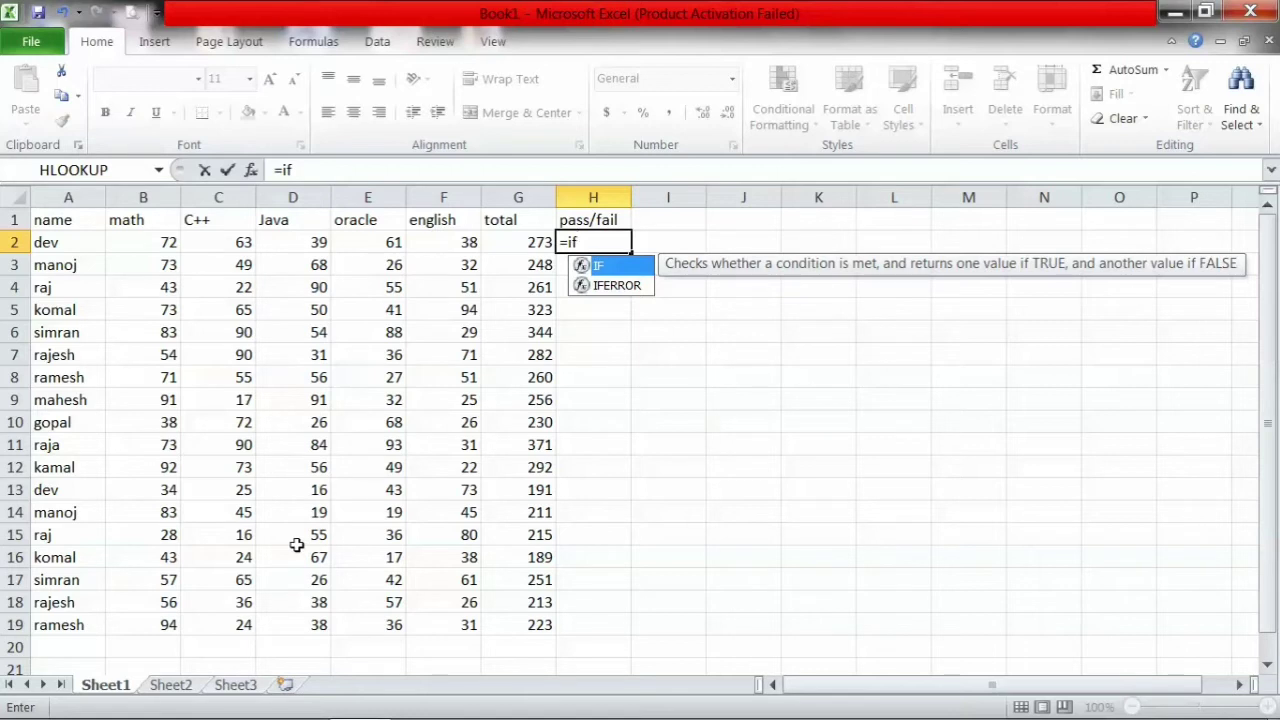
type("(")
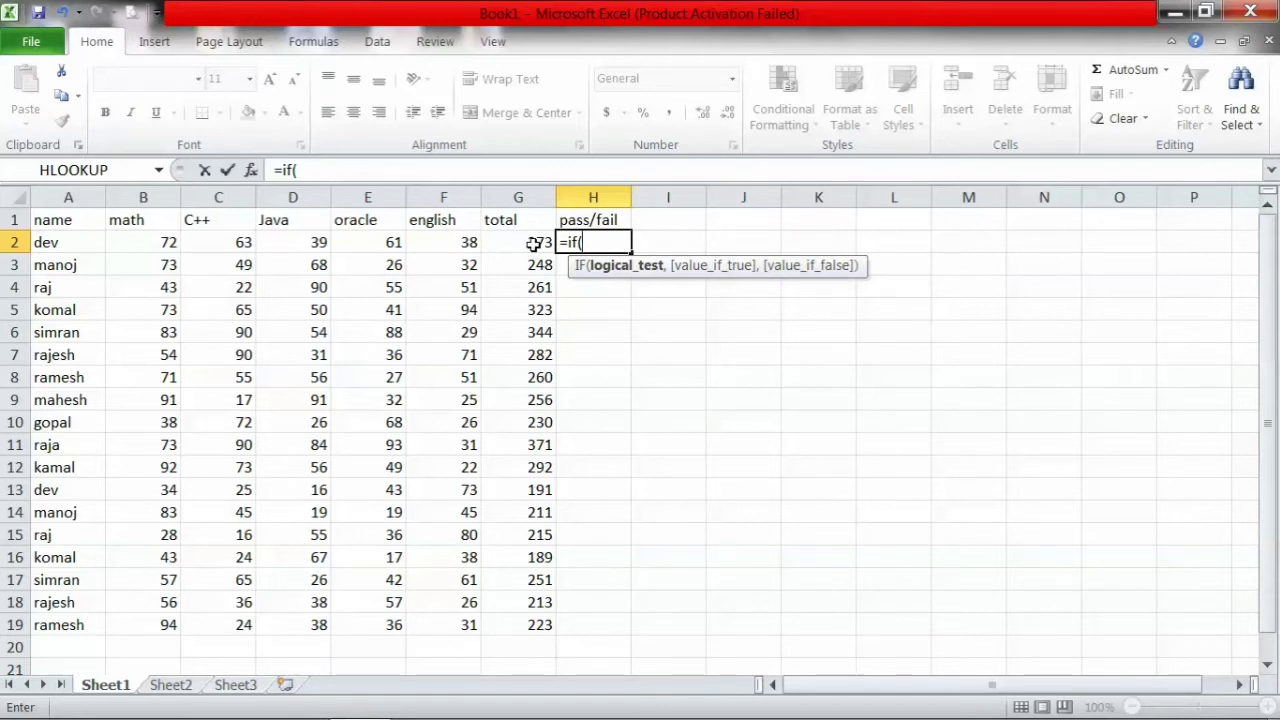
left_click(535, 243)
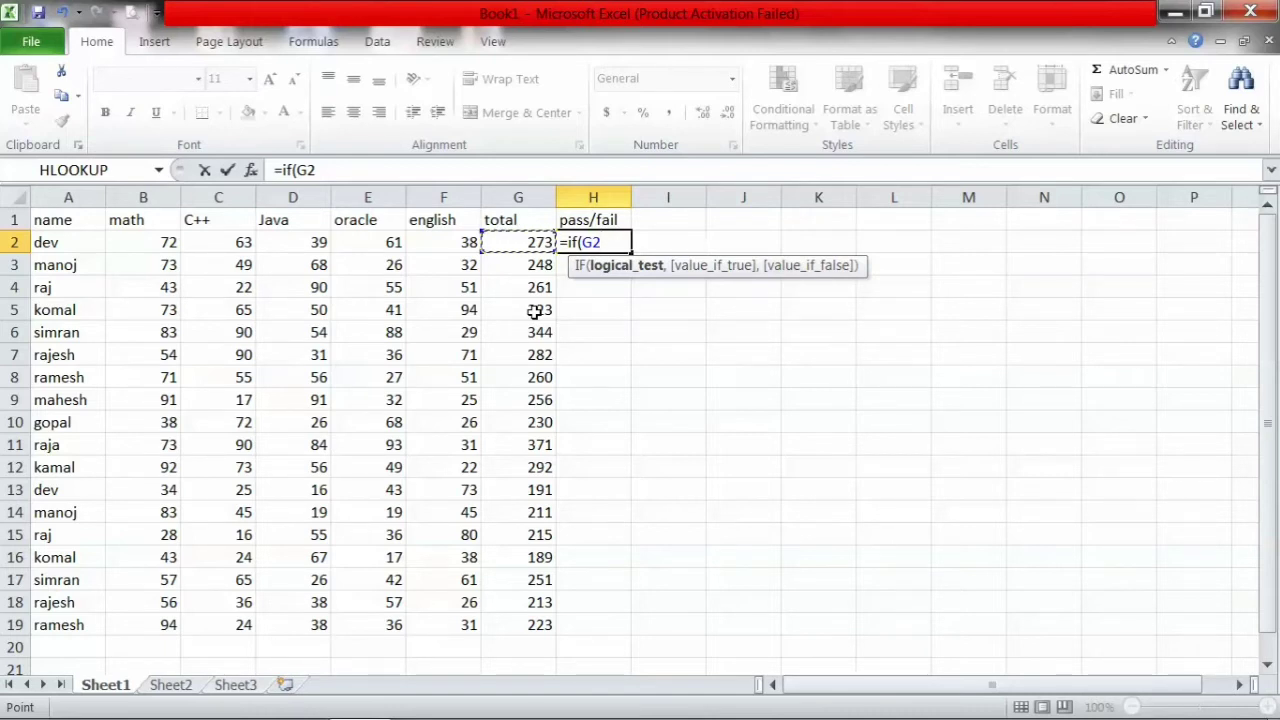
type(">=")
type("2")
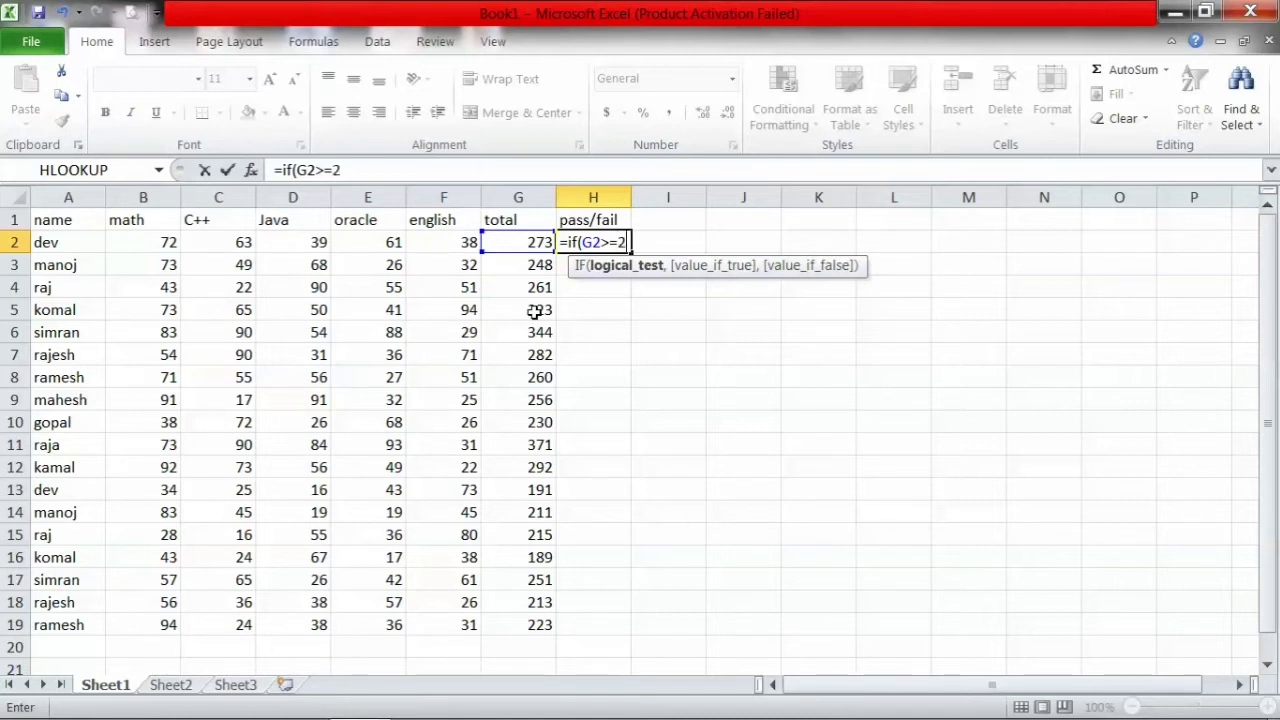
type("00")
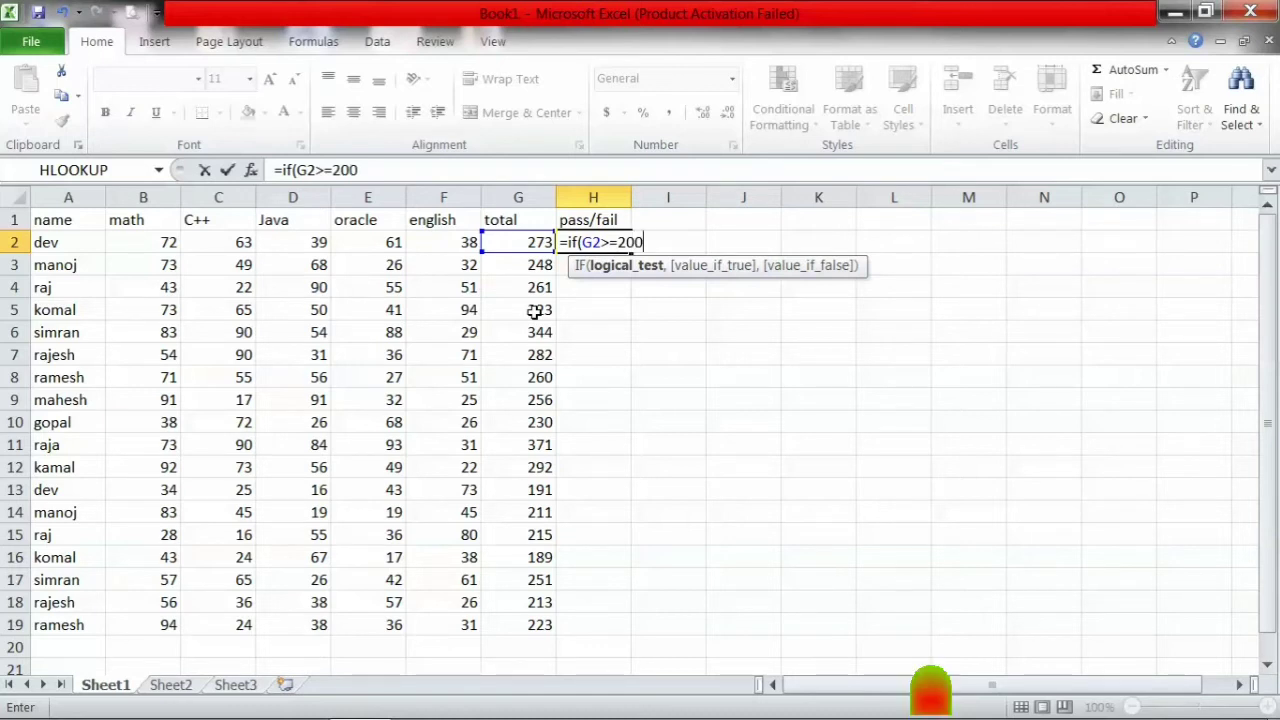
type(",")
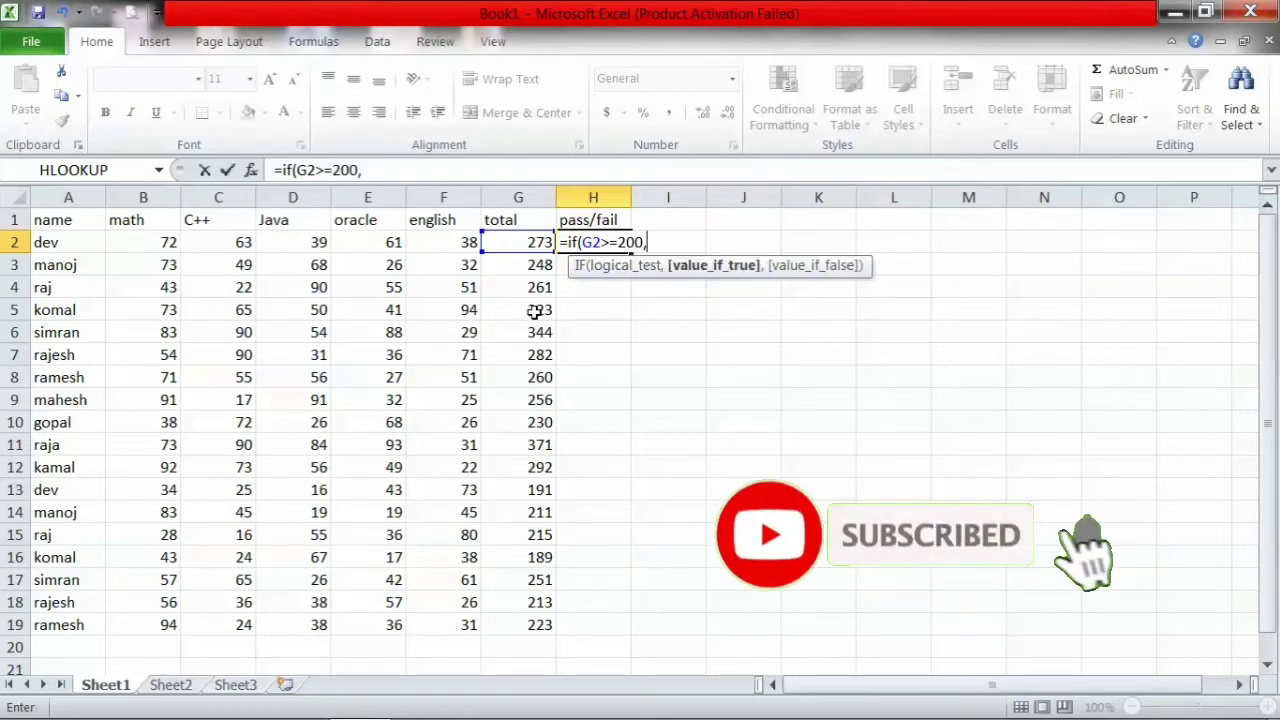
type("\"")
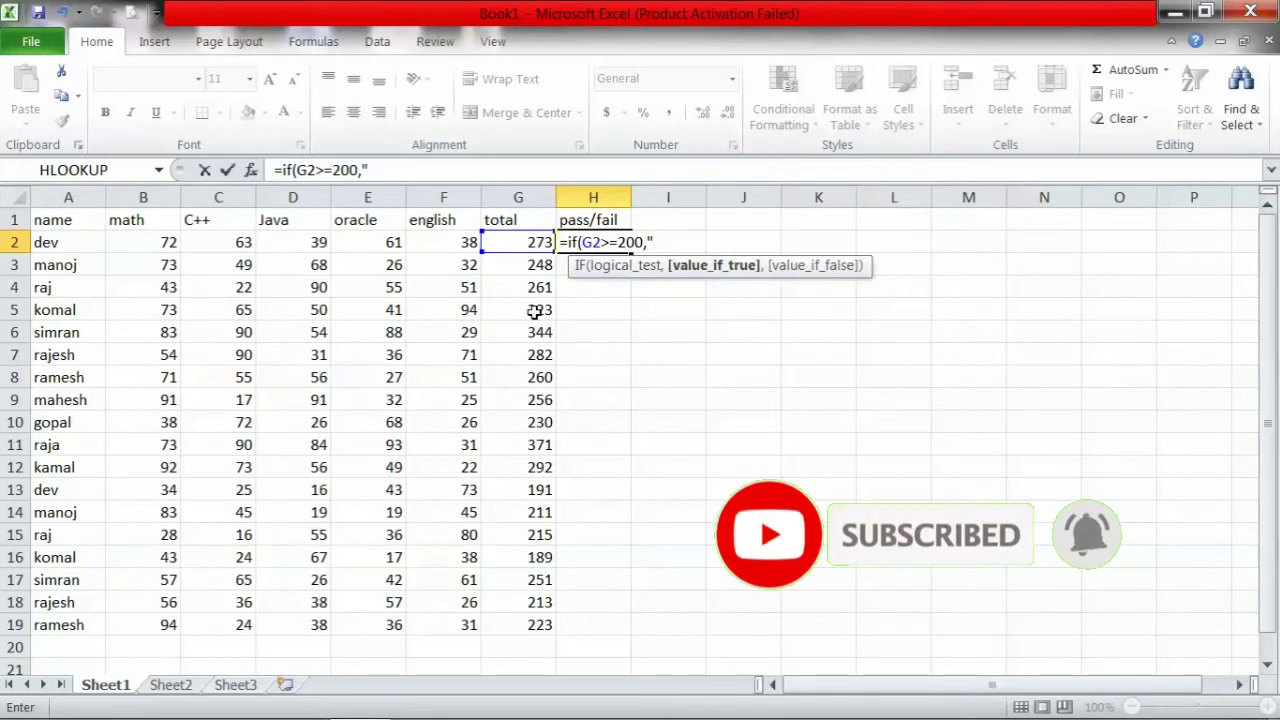
type("pas")
type("s\"")
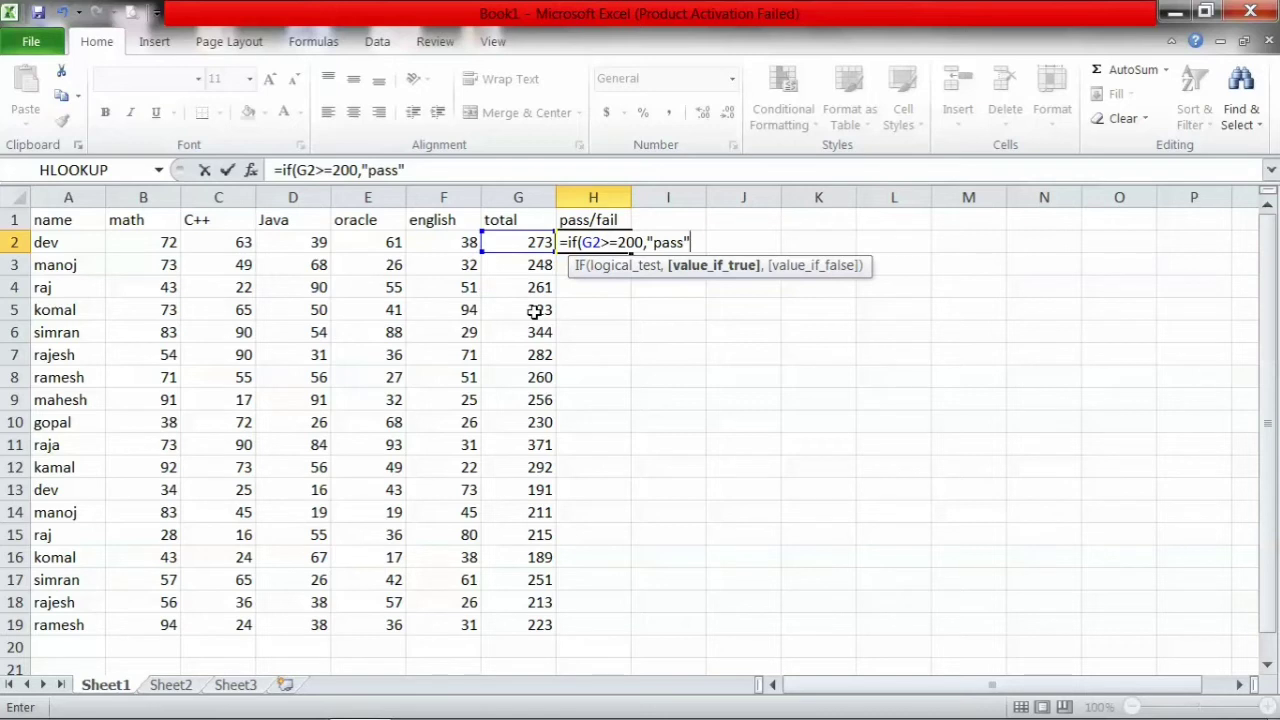
type(",")
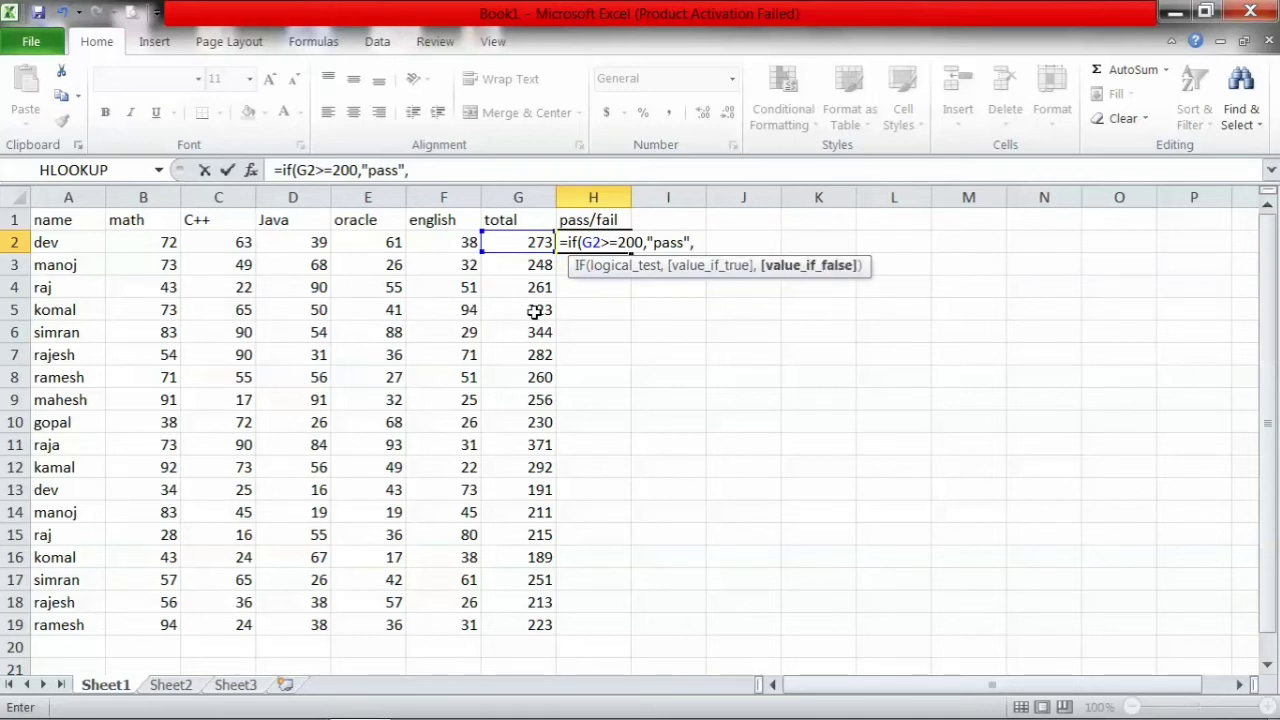
type("\"fa")
type("il\"")
key("Return")
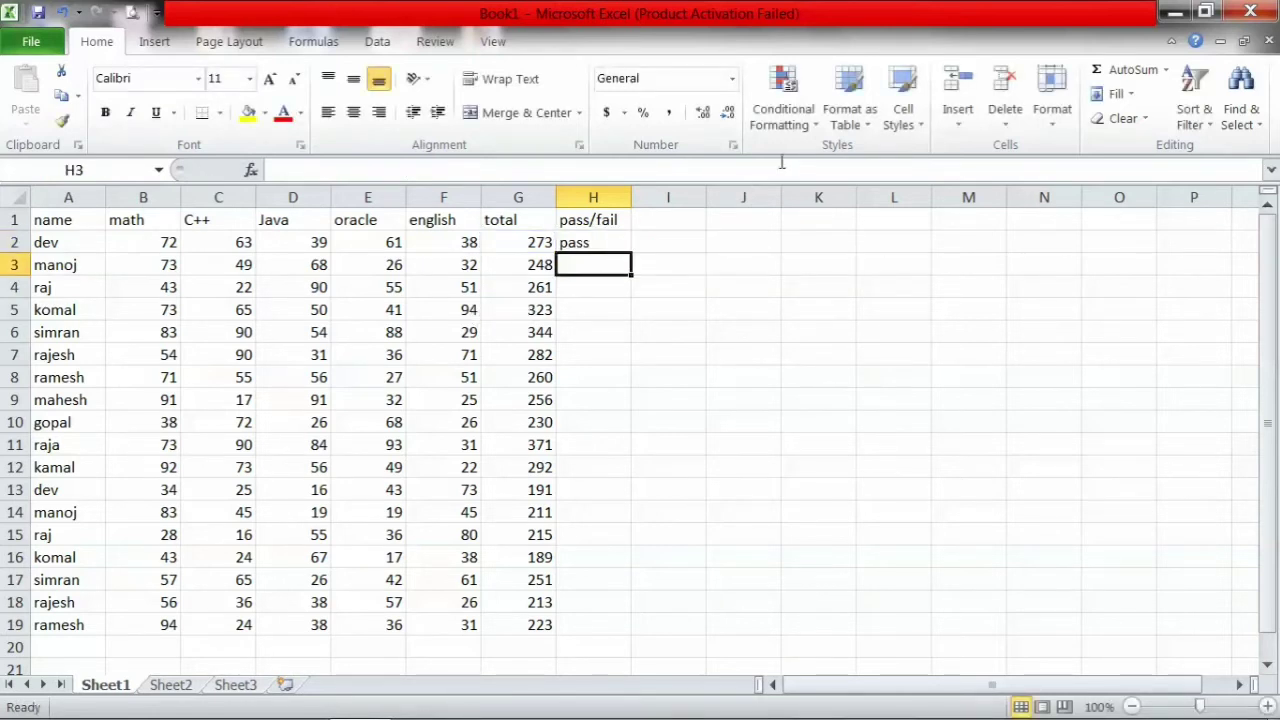
left_click(605, 242)
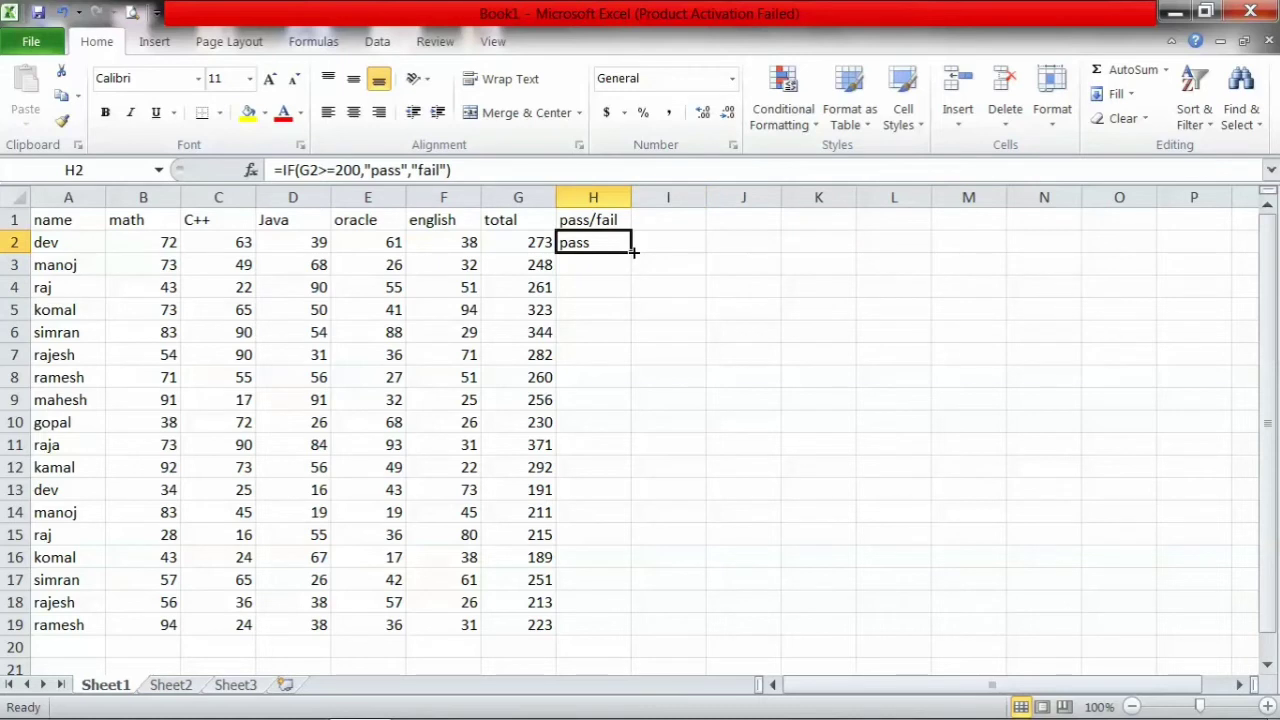
mouse_move(633, 253)
left_mouse_down()
mouse_move(608, 650)
mouse_move(604, 627)
left_mouse_up()
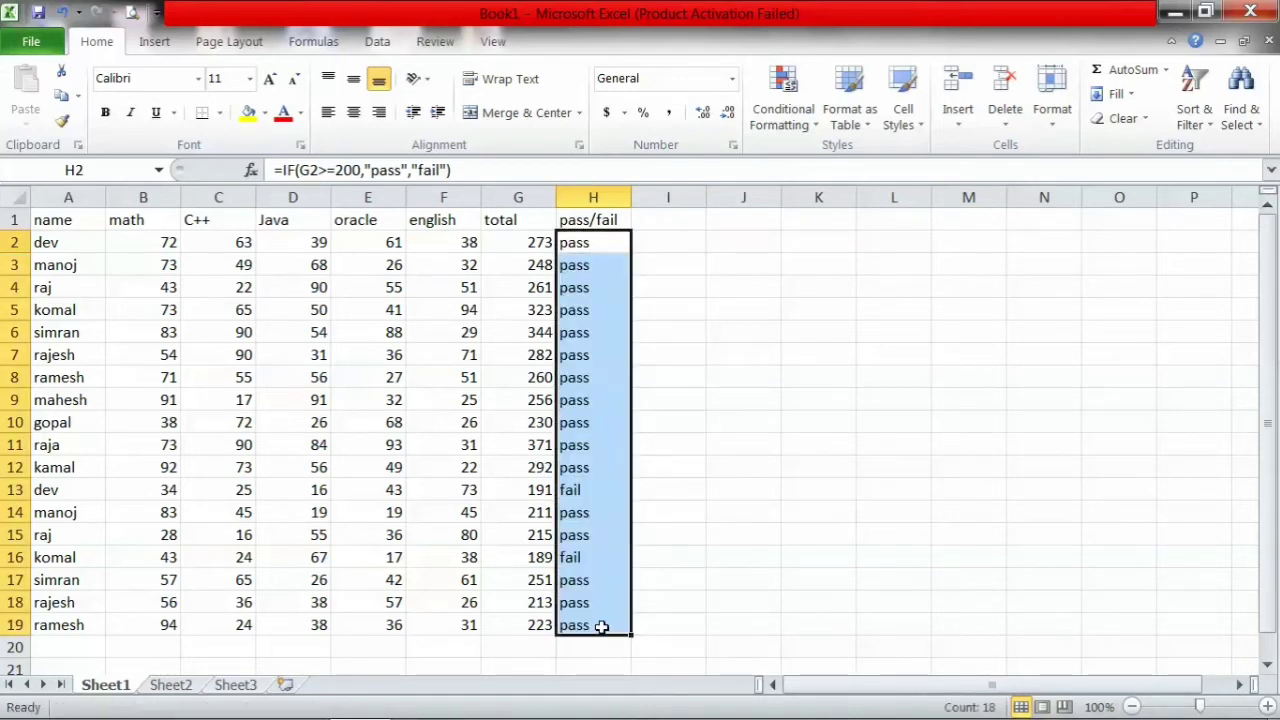
left_click(758, 578)
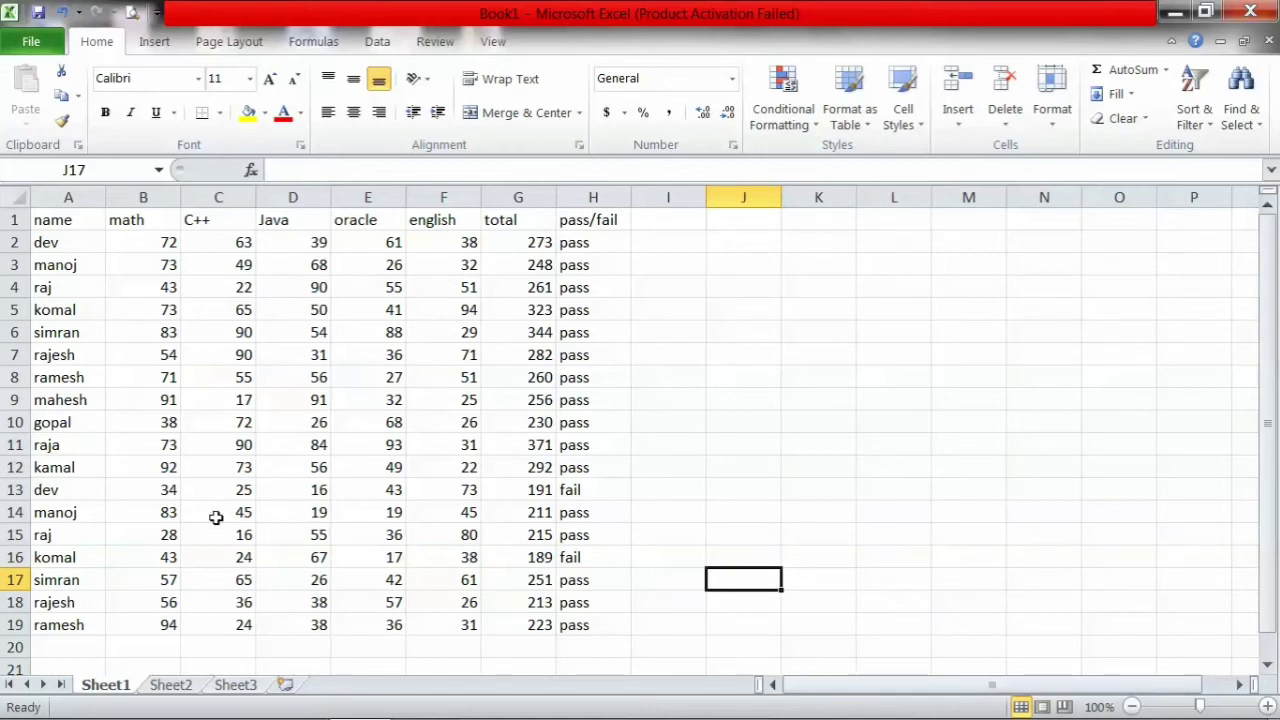
Change B14's math mark from 83 to 6, making that row's total 134 and fail.
left_click(172, 511)
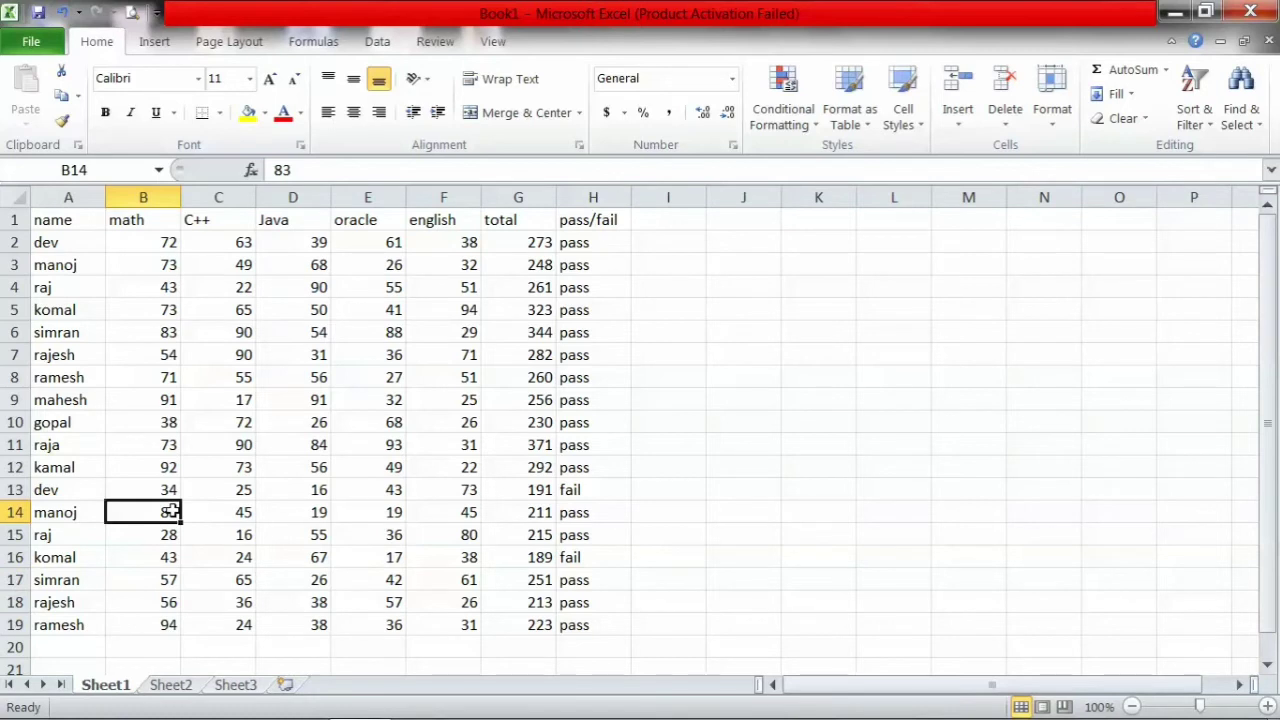
type("6")
key("Return")
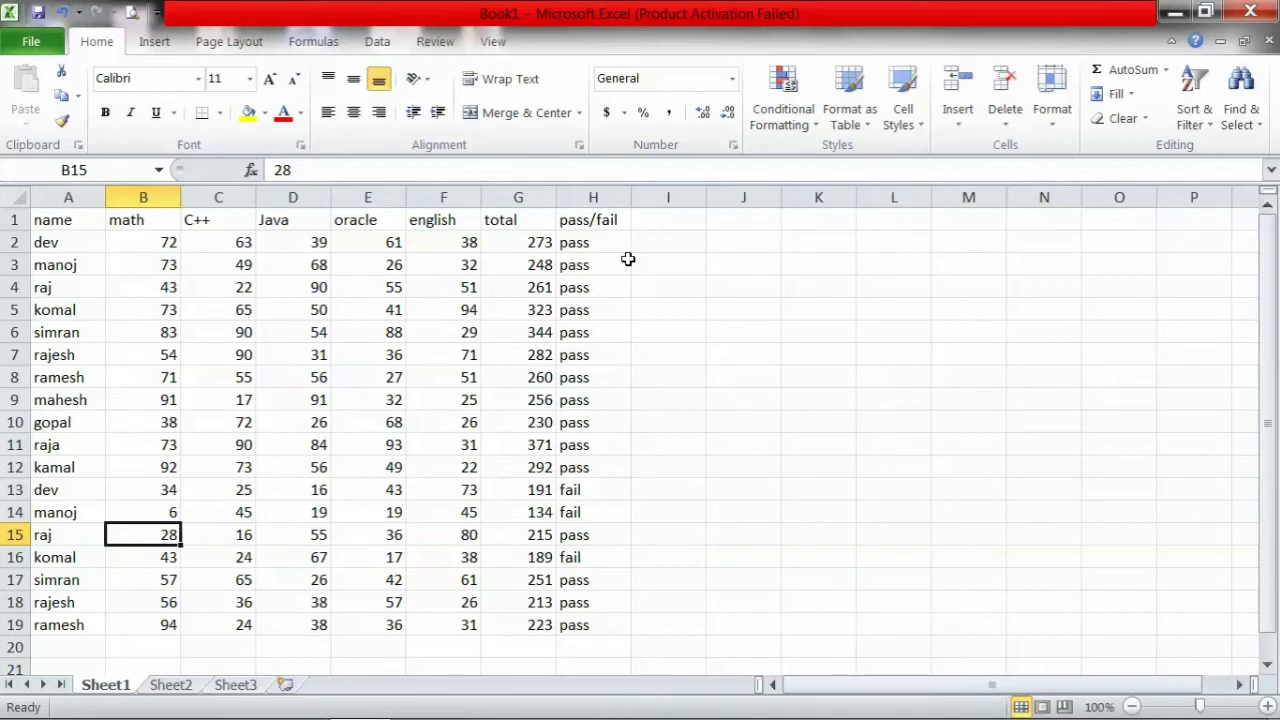
left_click(657, 215)
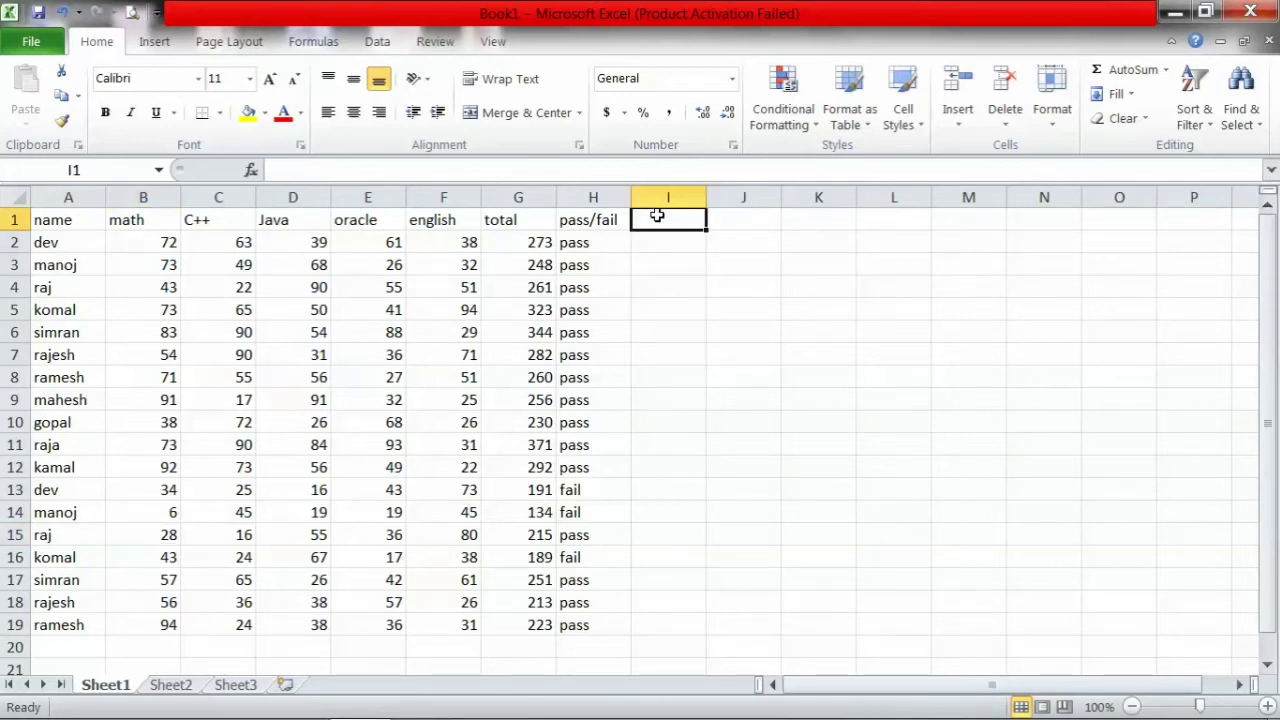
Head column I 'grade' and begin I2 with =if(G2>=300,"first",if(.
type("gra")
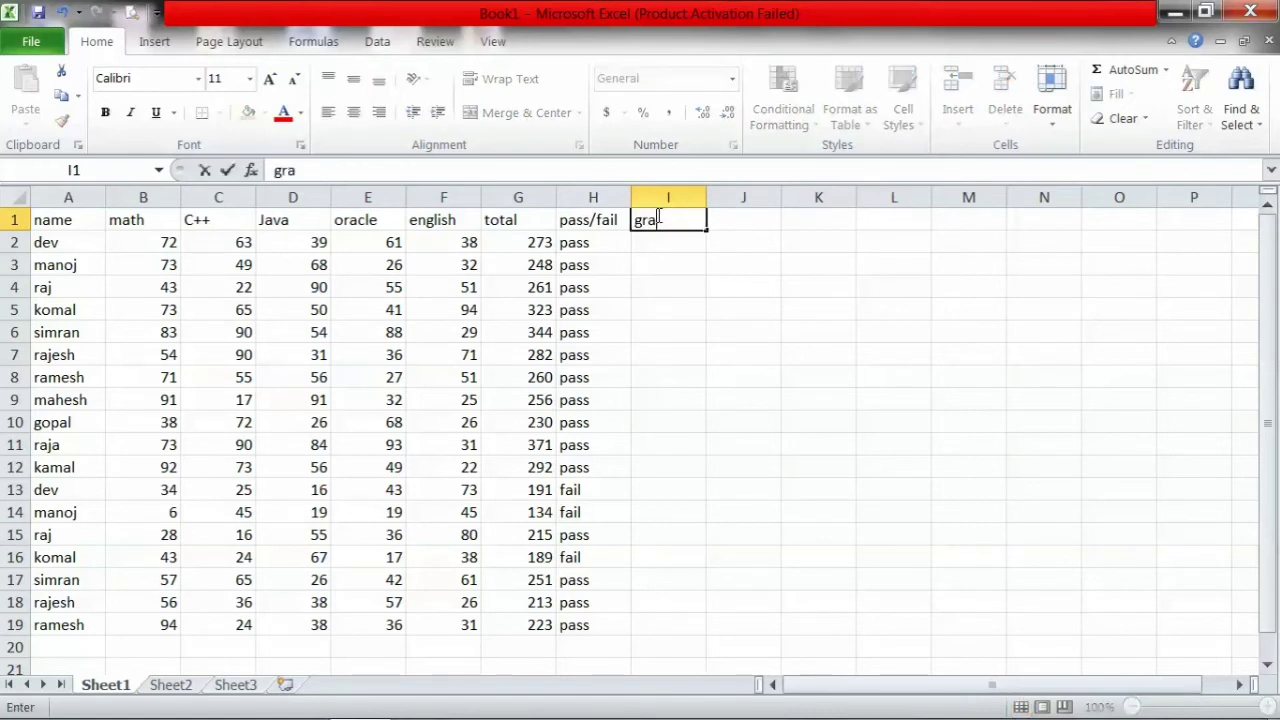
type("de")
key("Return")
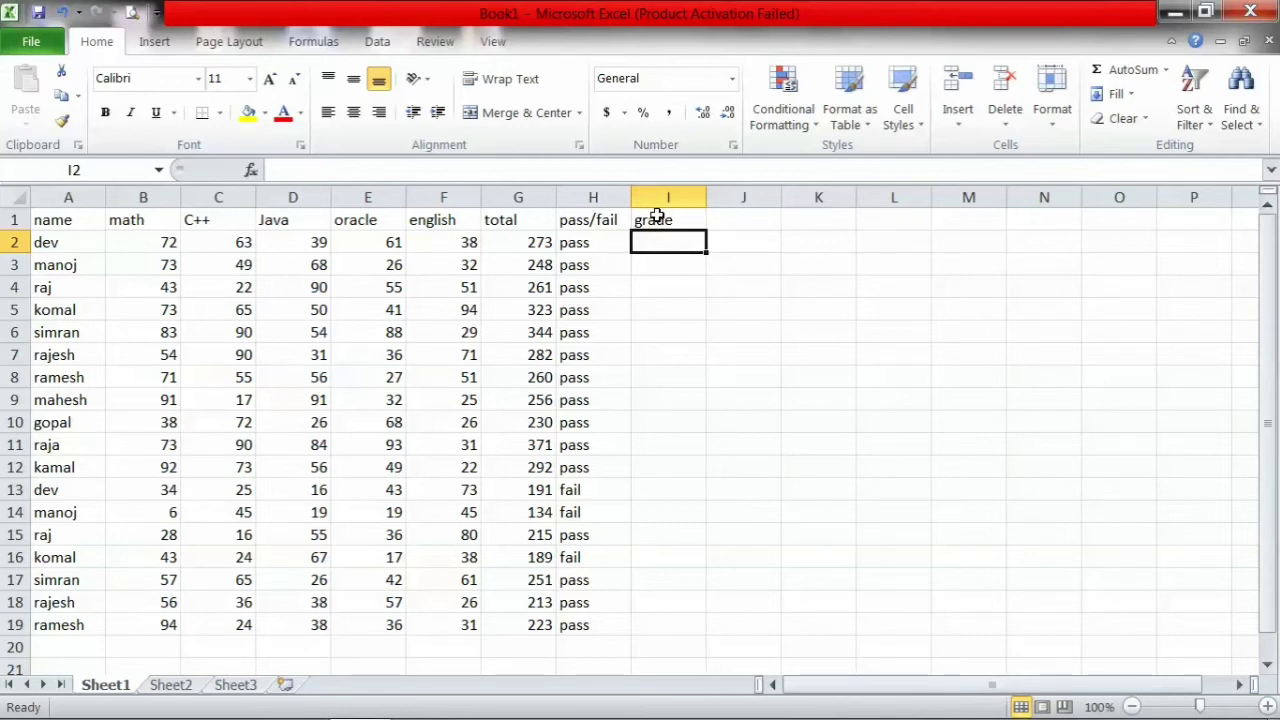
type("=if")
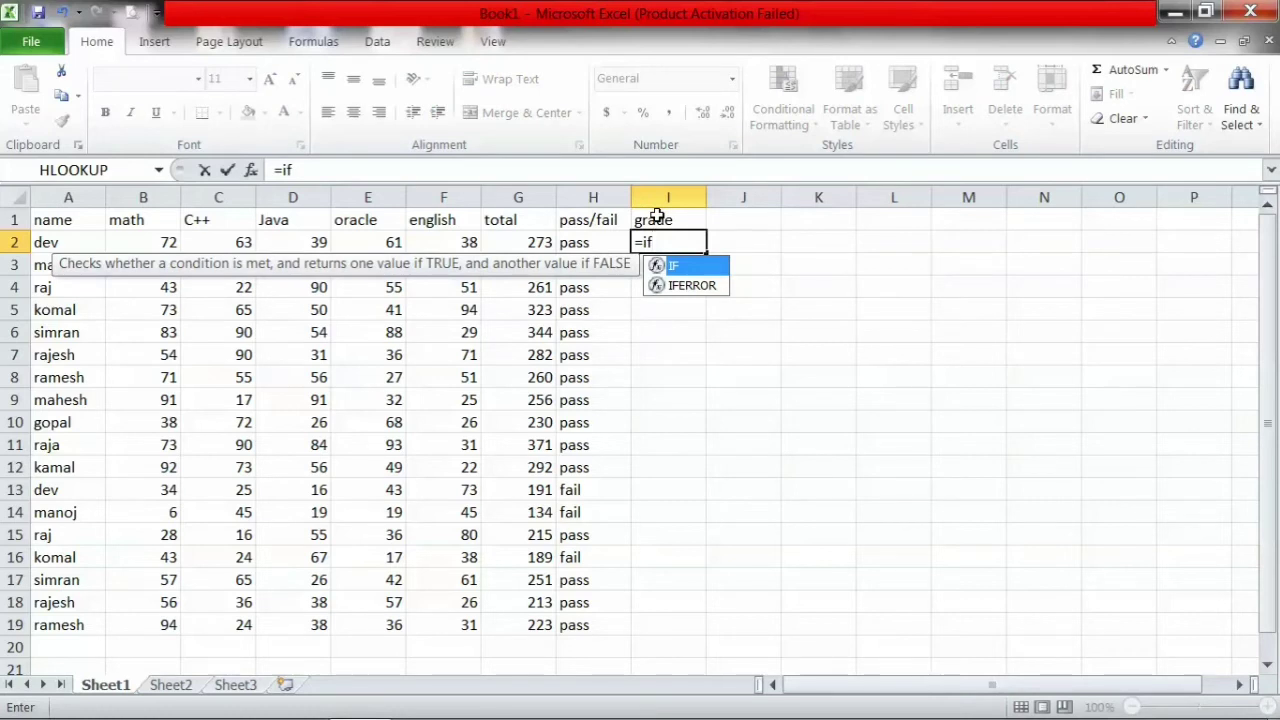
type("(")
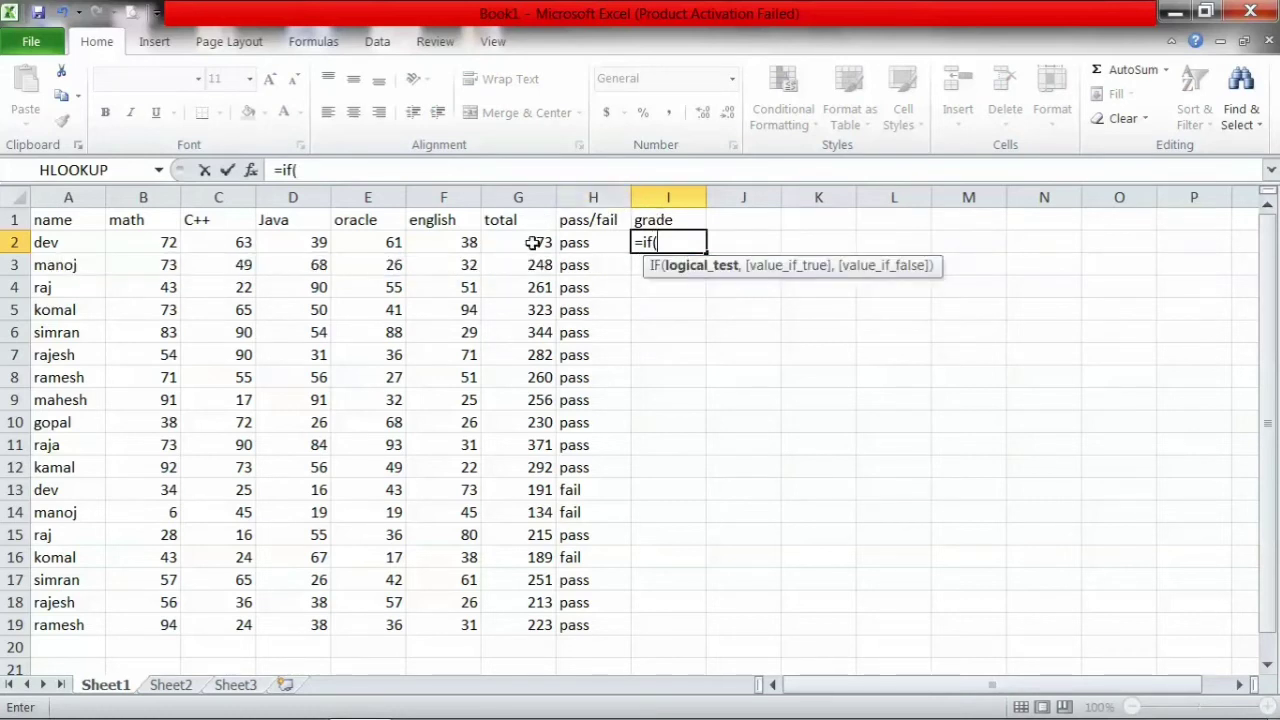
left_click(534, 243)
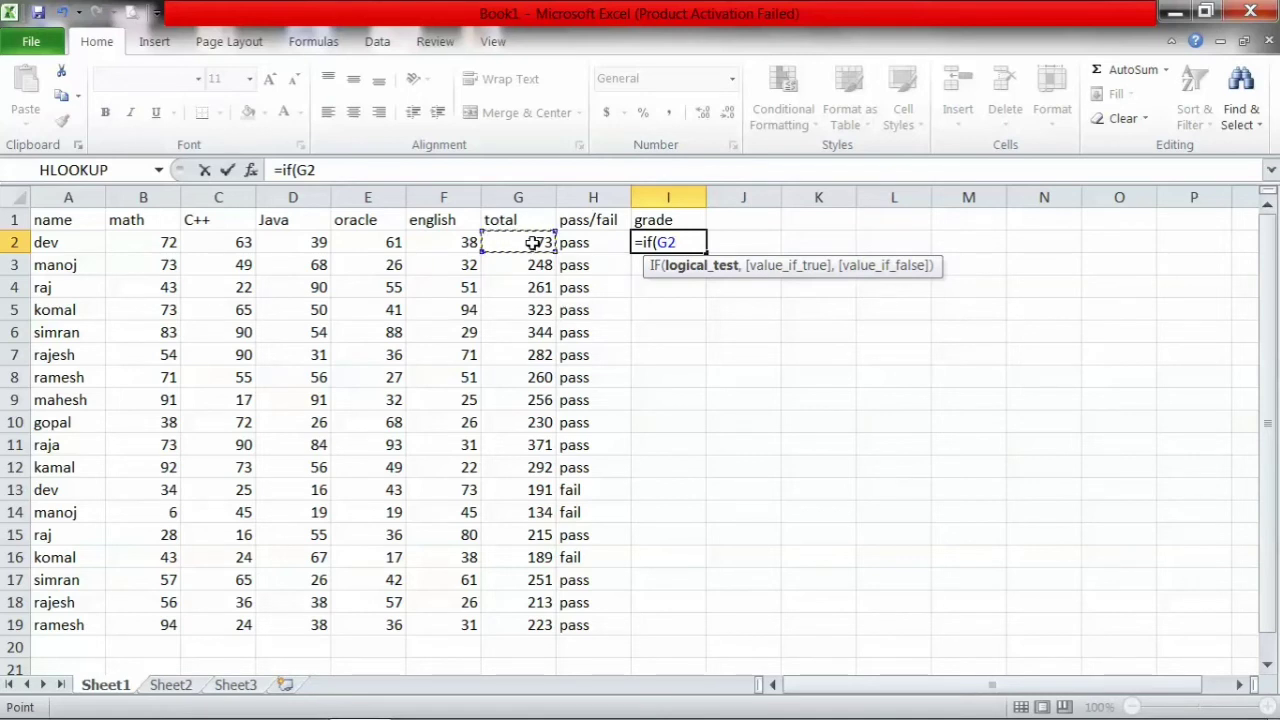
type(">")
type("=")
type("3")
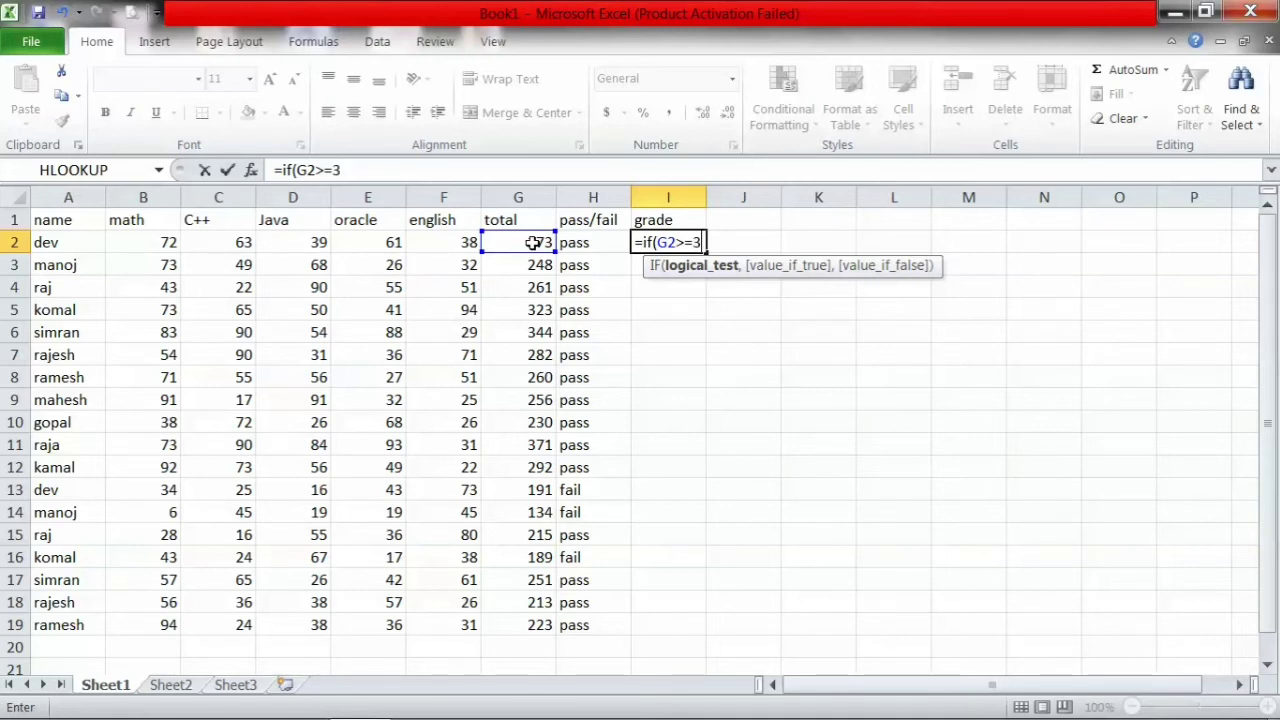
type("00")
type(",")
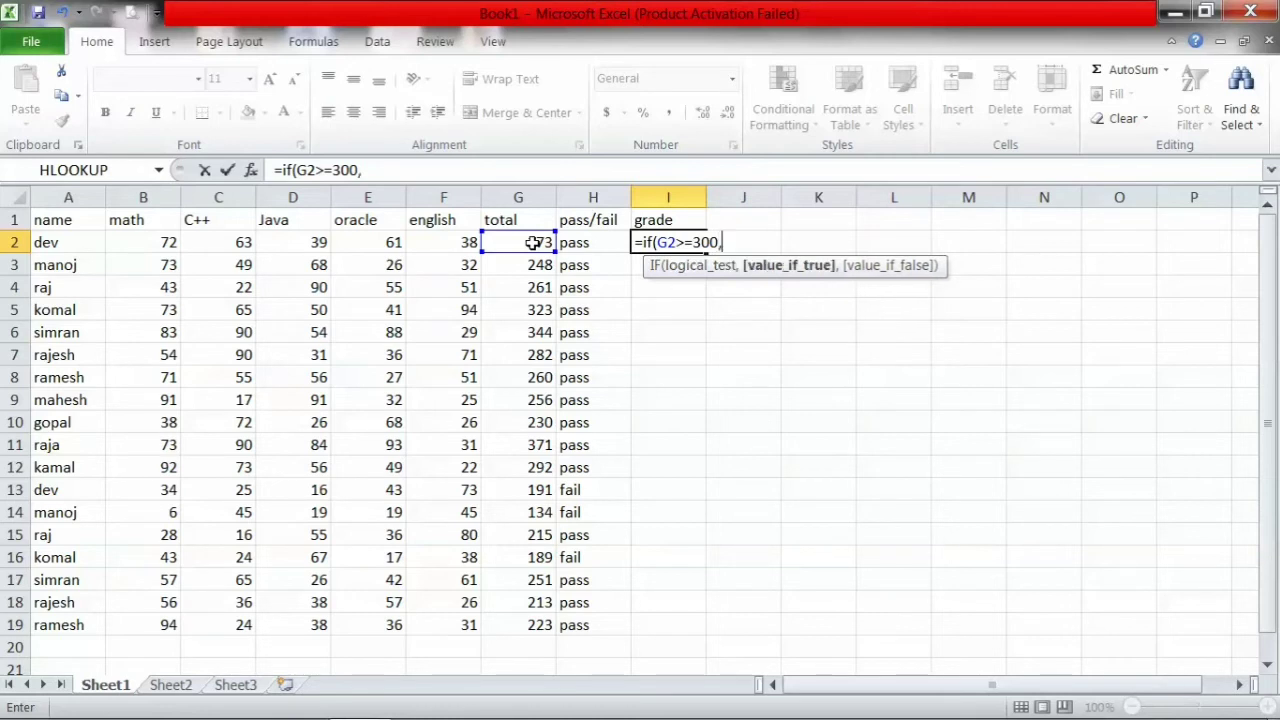
type("\"fi")
type("rst")
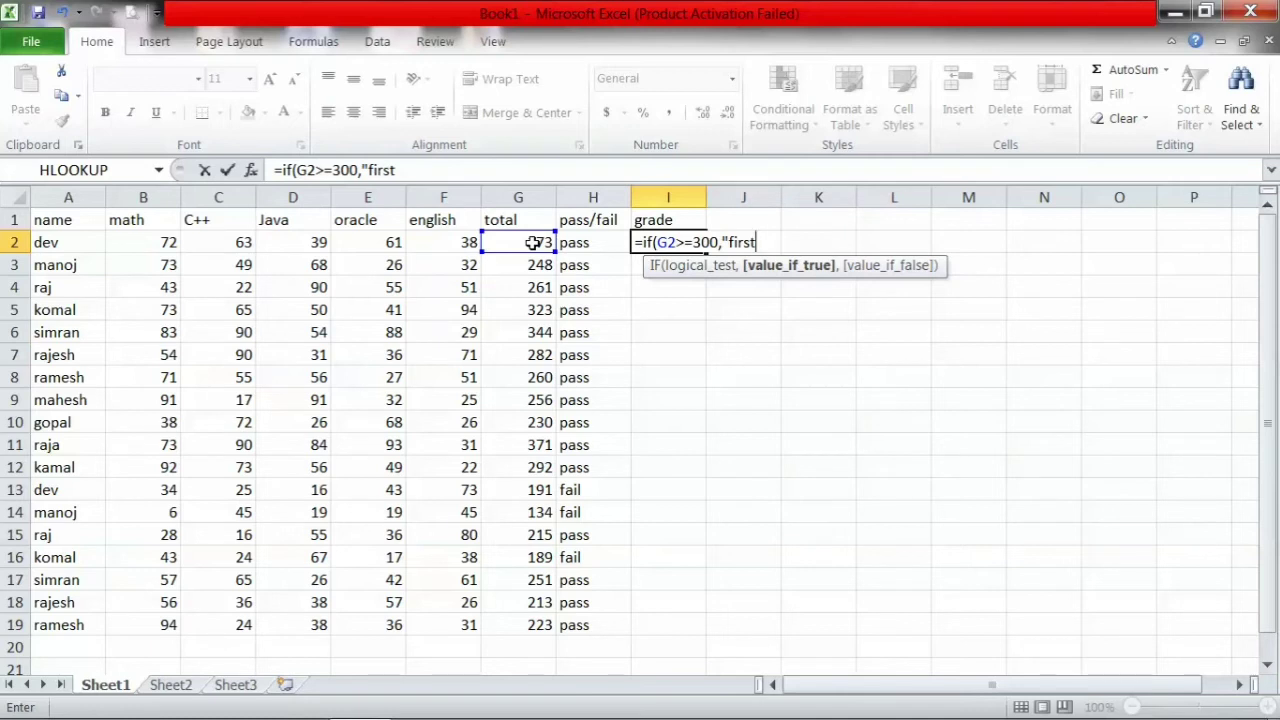
type("\"")
type(",")
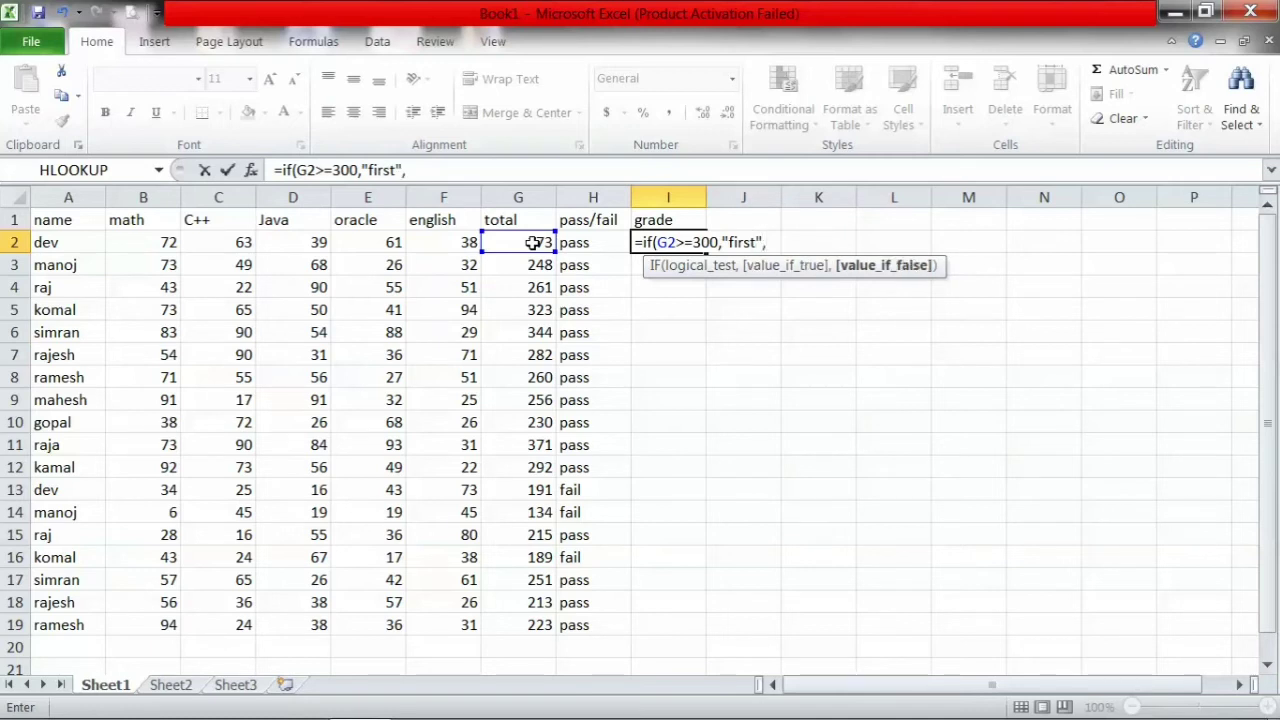
type("if")
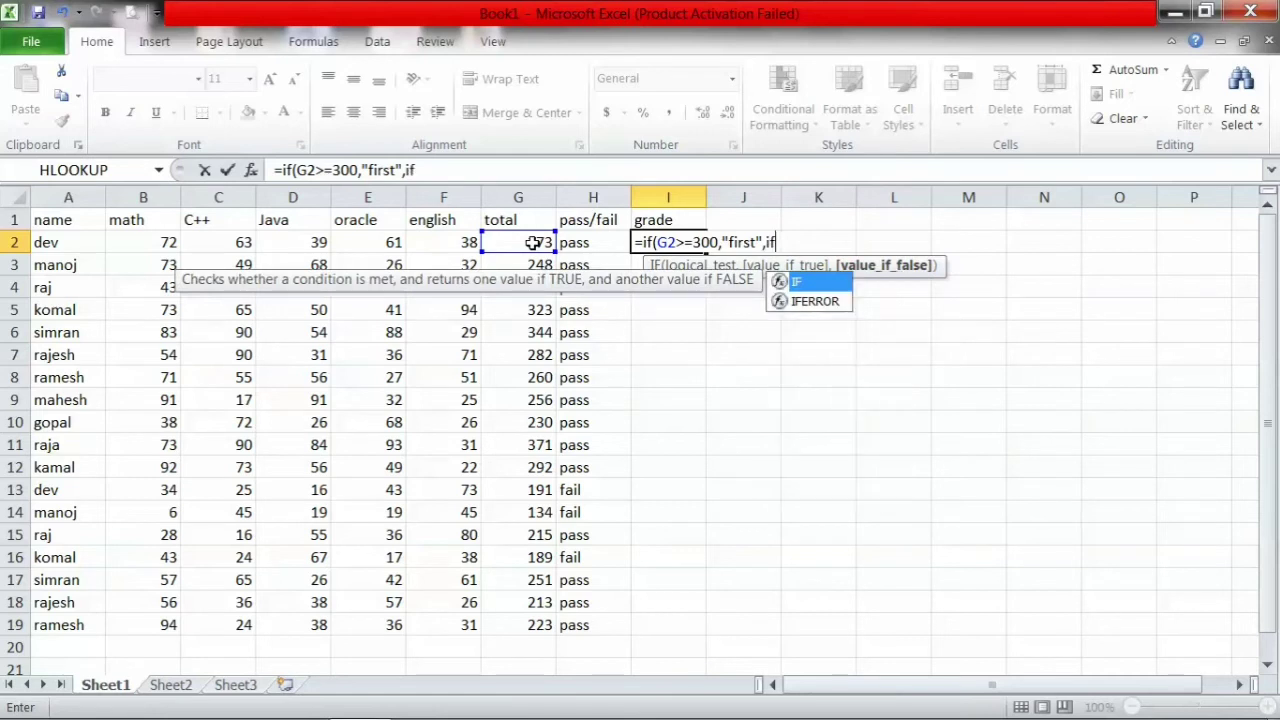
type("(")
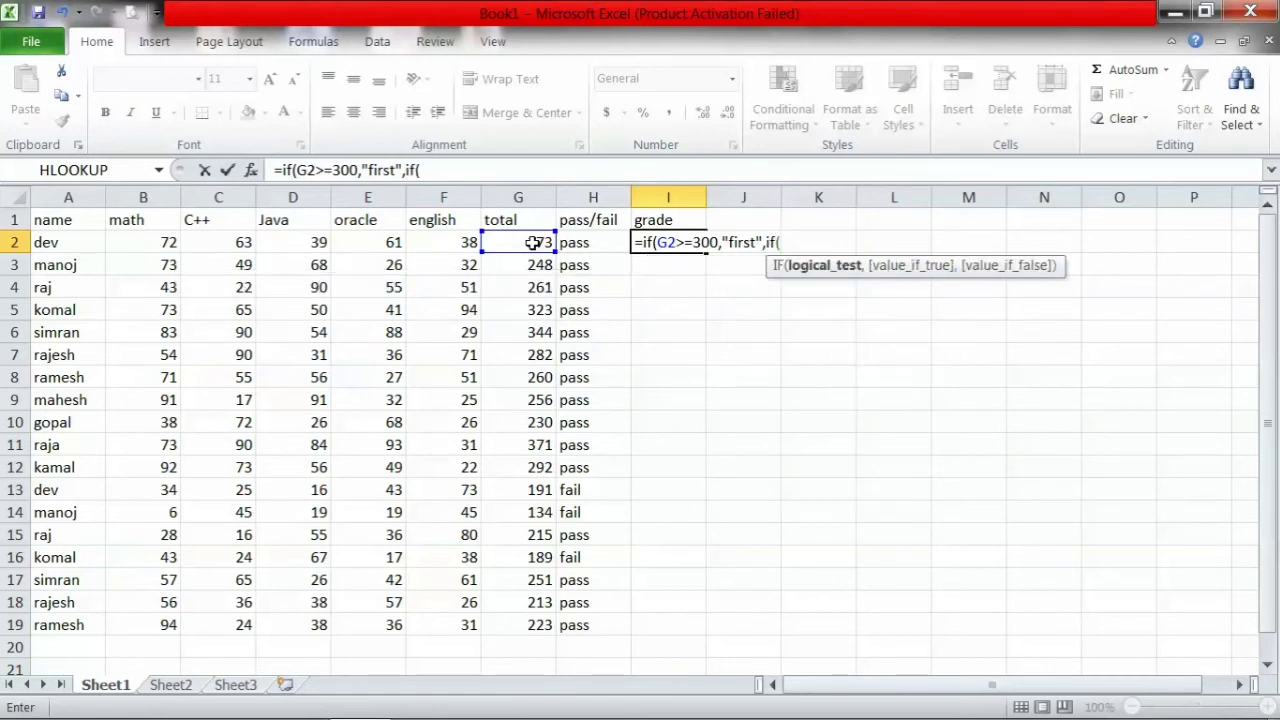
Add the nested test G2>=250 returning "second", then open another if.
left_click(541, 243)
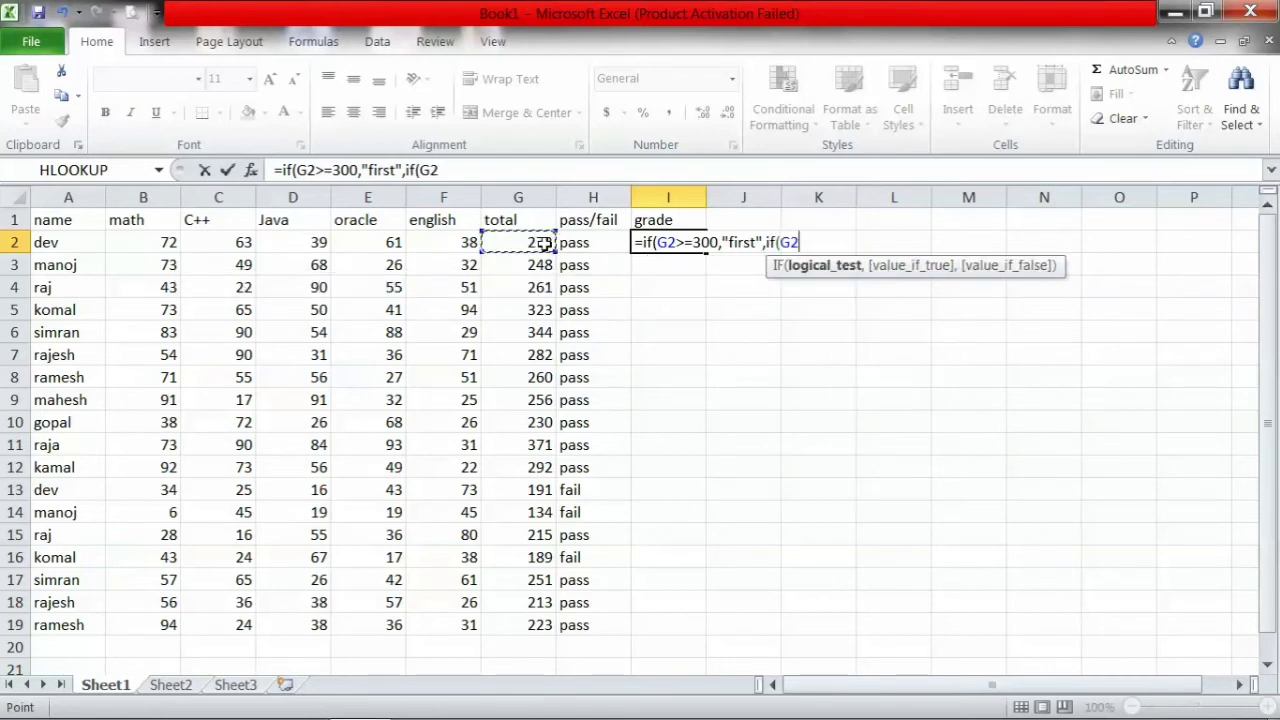
type(">")
type("=")
type("2")
type("5")
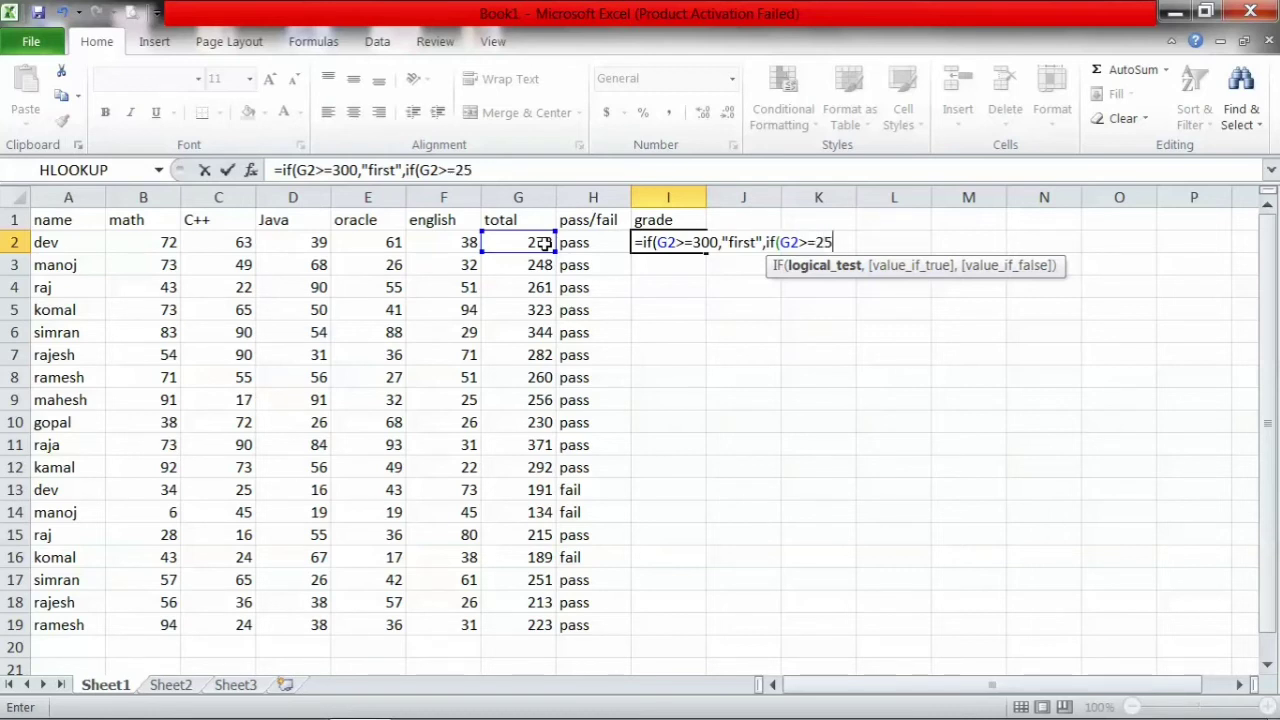
type("0")
type(",")
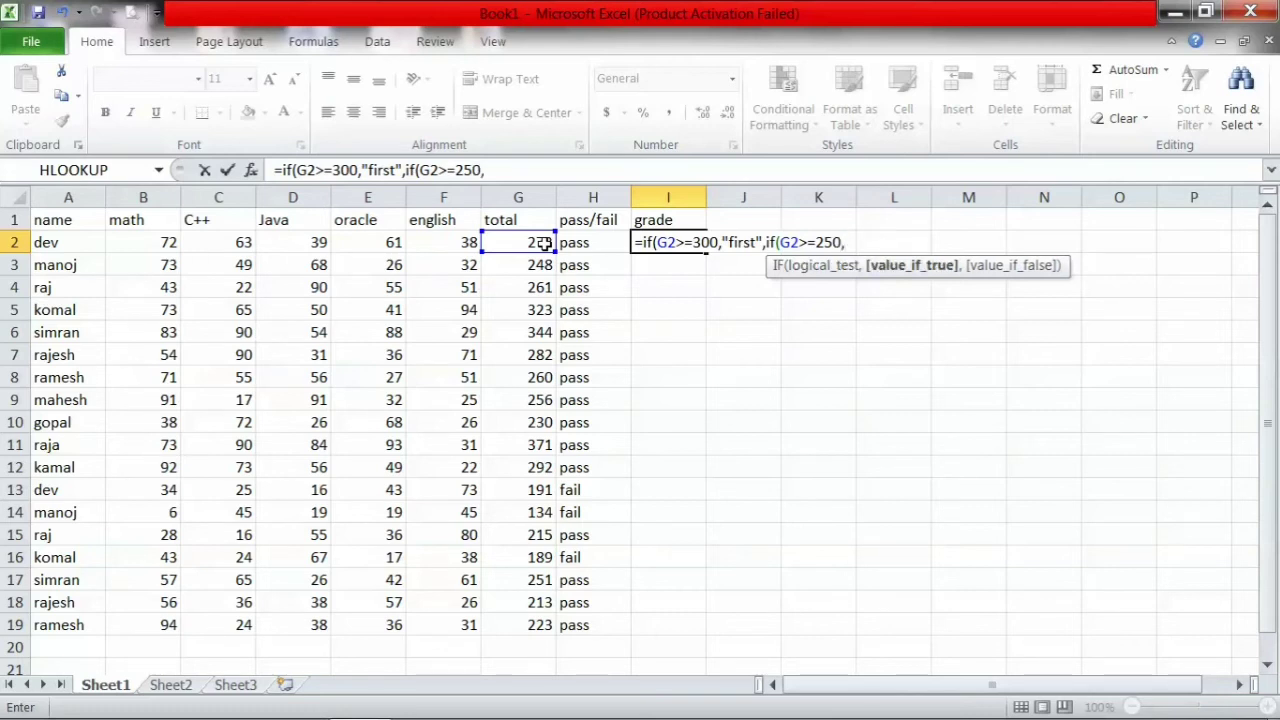
type("\"seco")
type("nd")
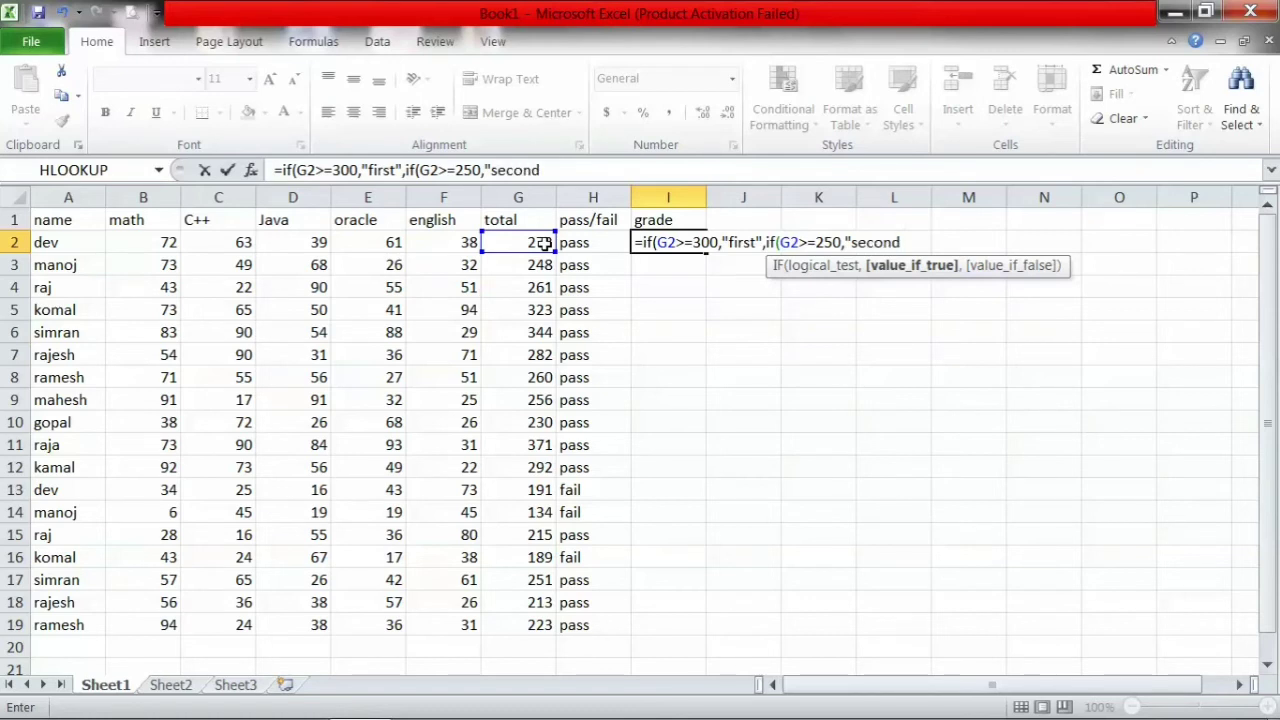
type("\"")
type(",")
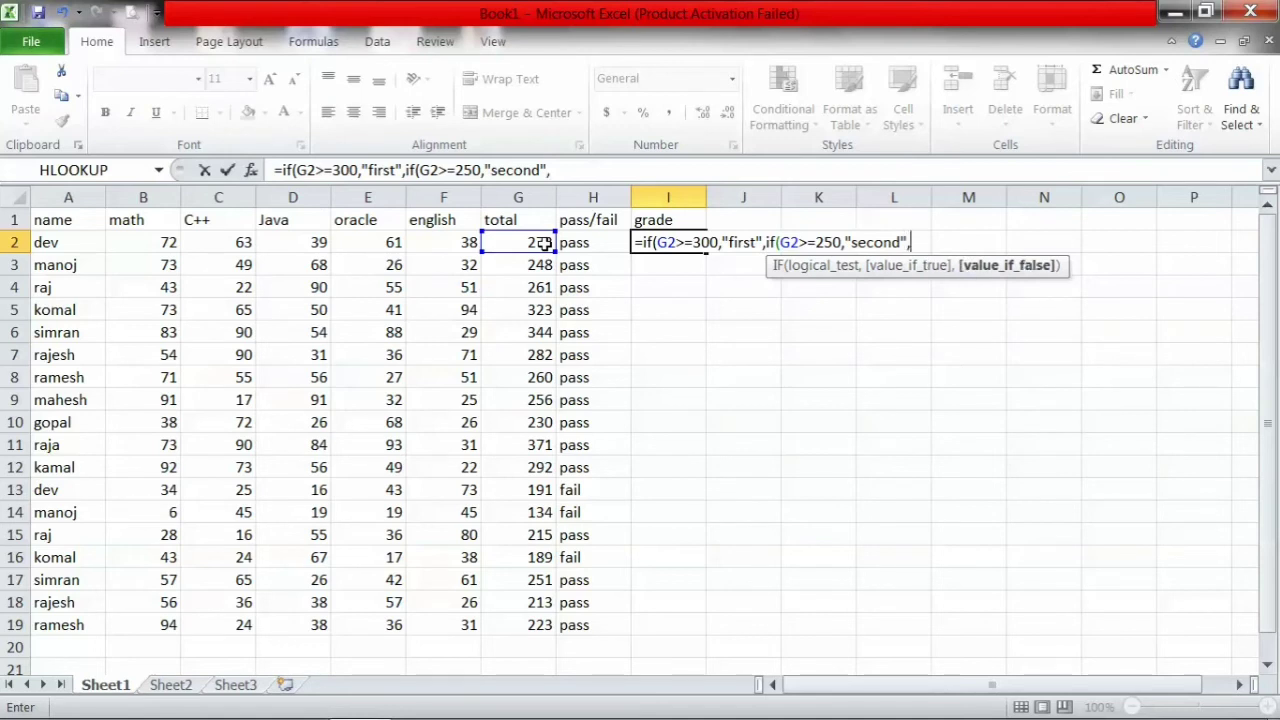
type("if")
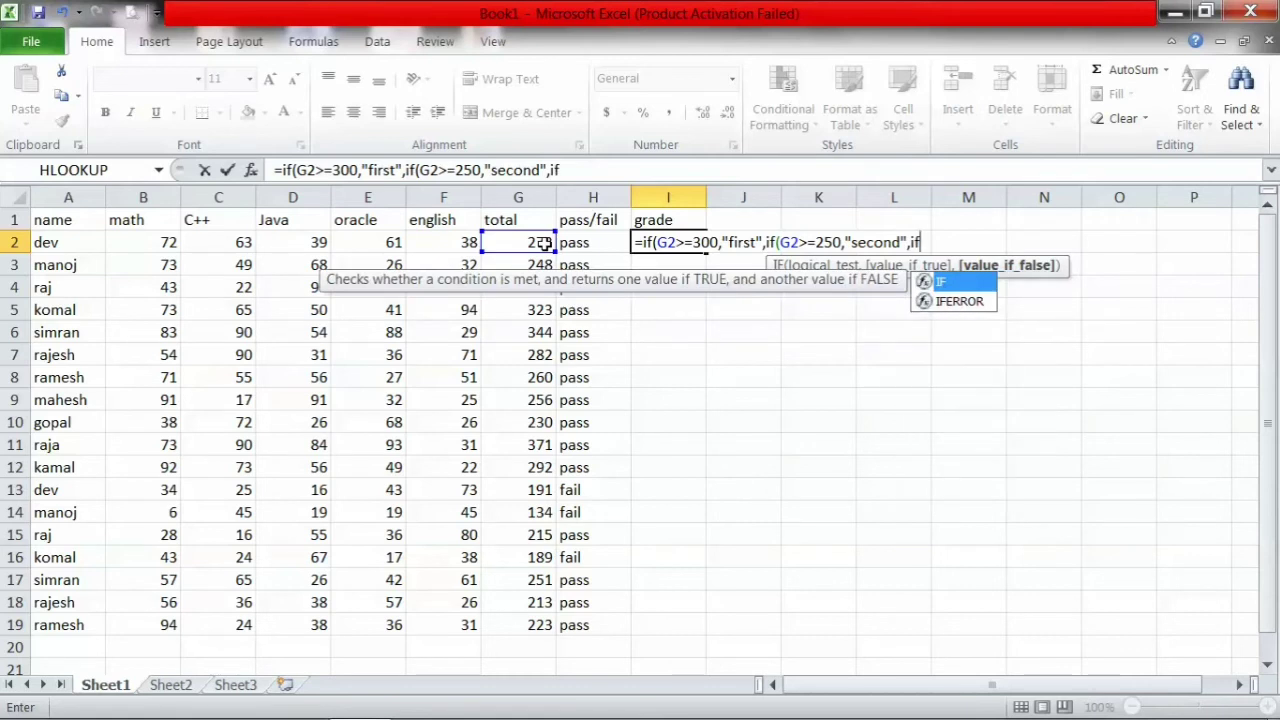
type("(")
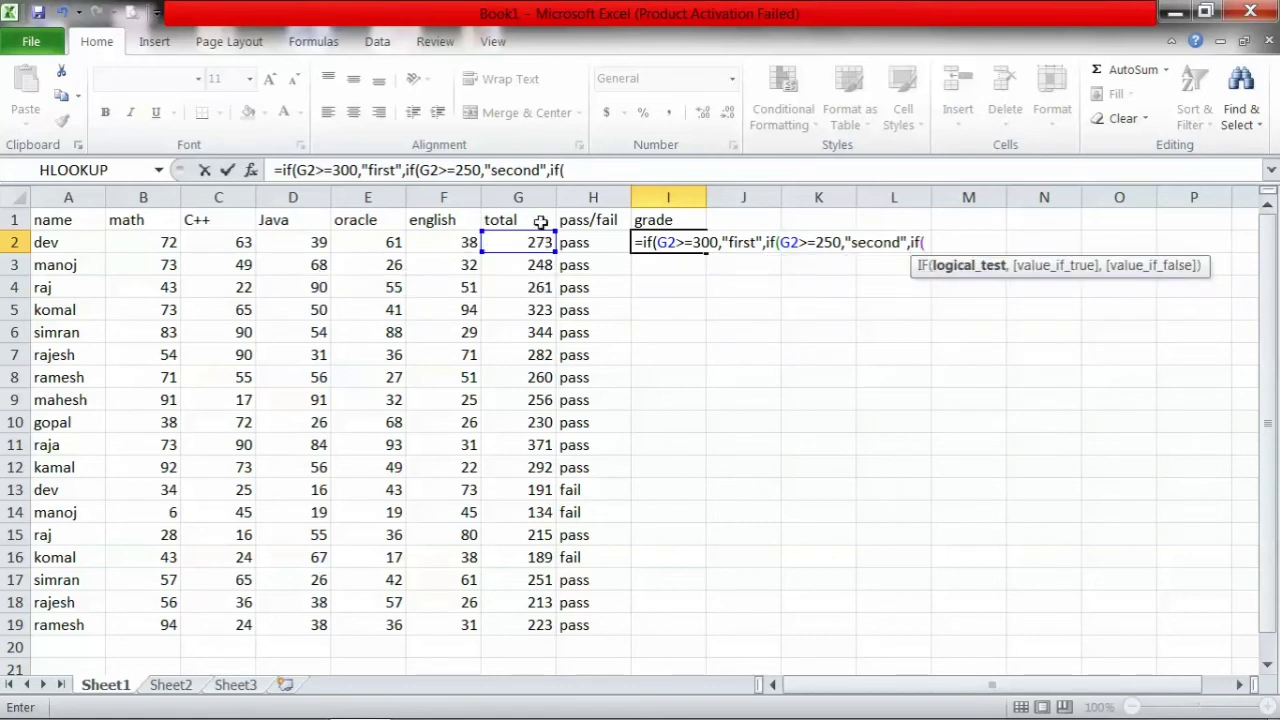
Finish with G2>=200 giving "third", else "fail", close the brackets, and confirm I2.
left_click(524, 238)
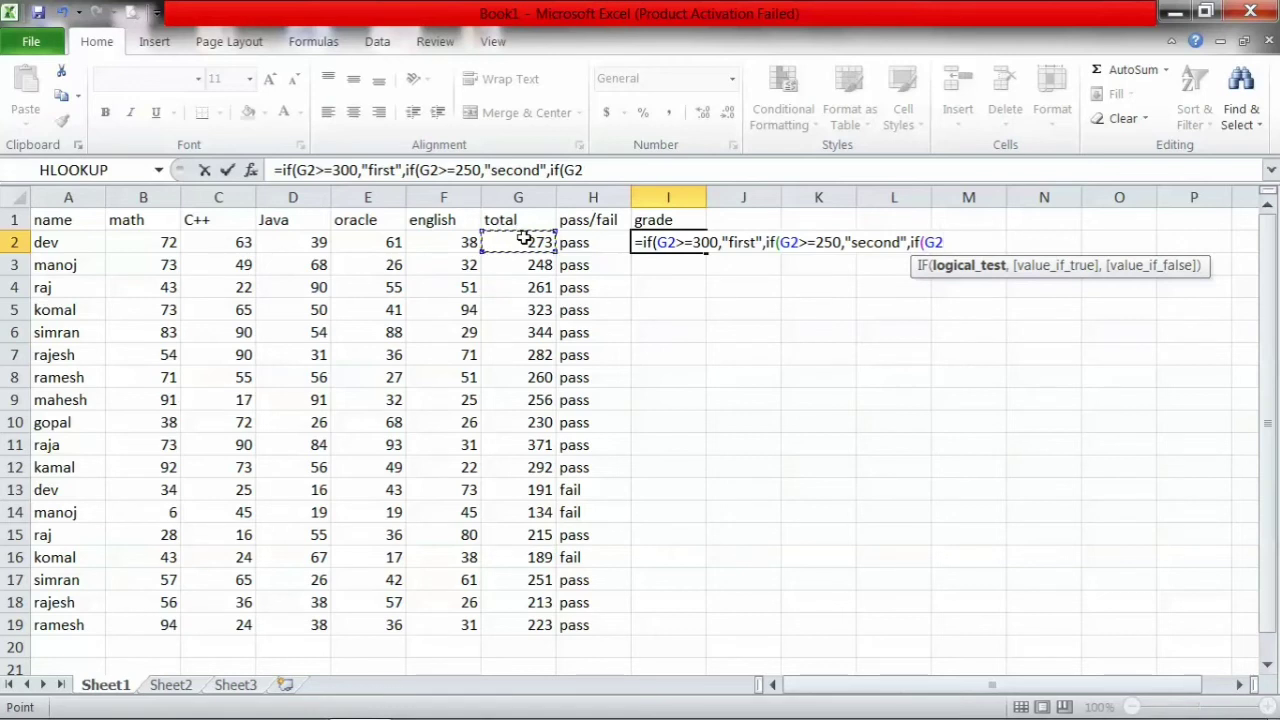
type(">")
type("=")
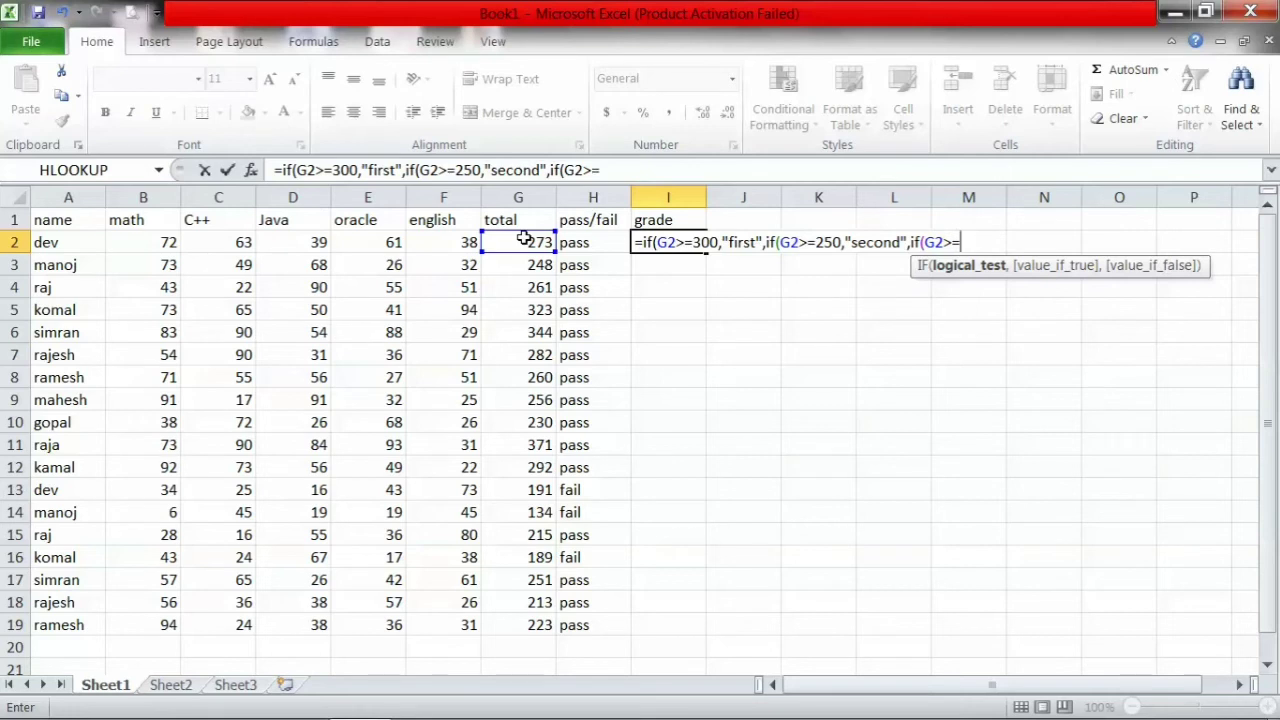
type("2")
type("00,")
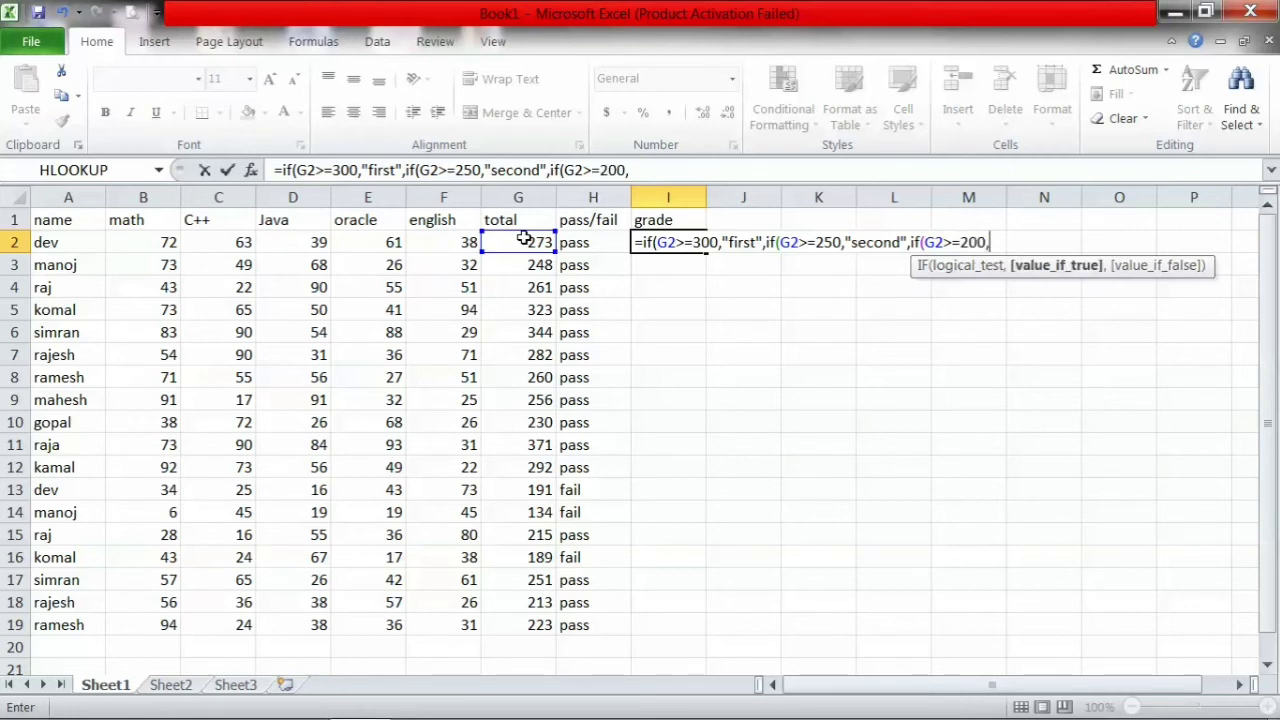
type("\"thi")
type("rd")
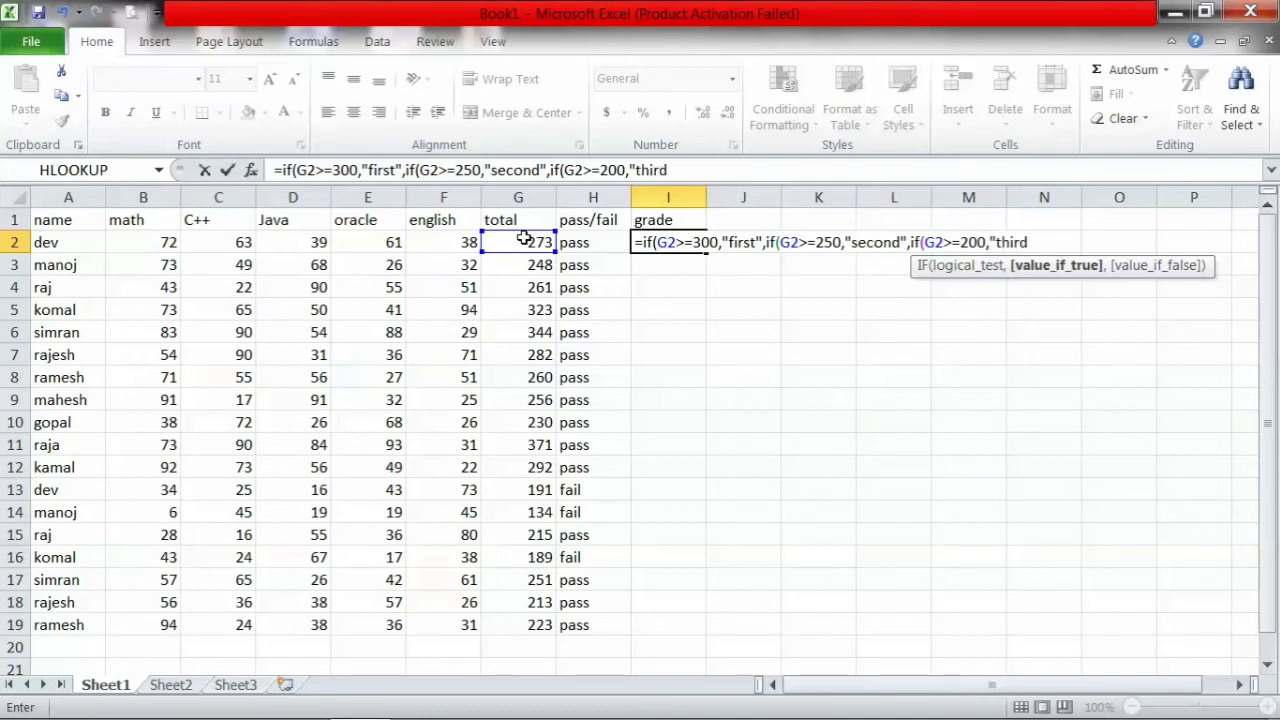
type("\"")
type(",")
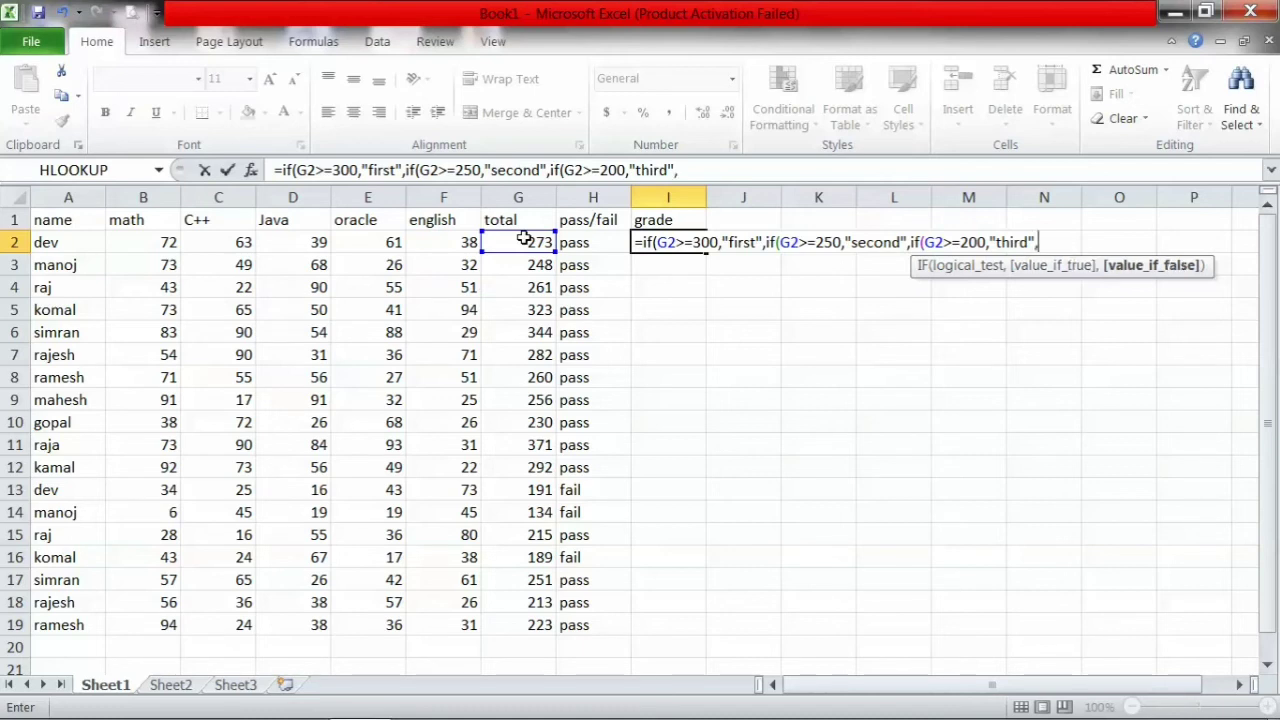
type("\"fai")
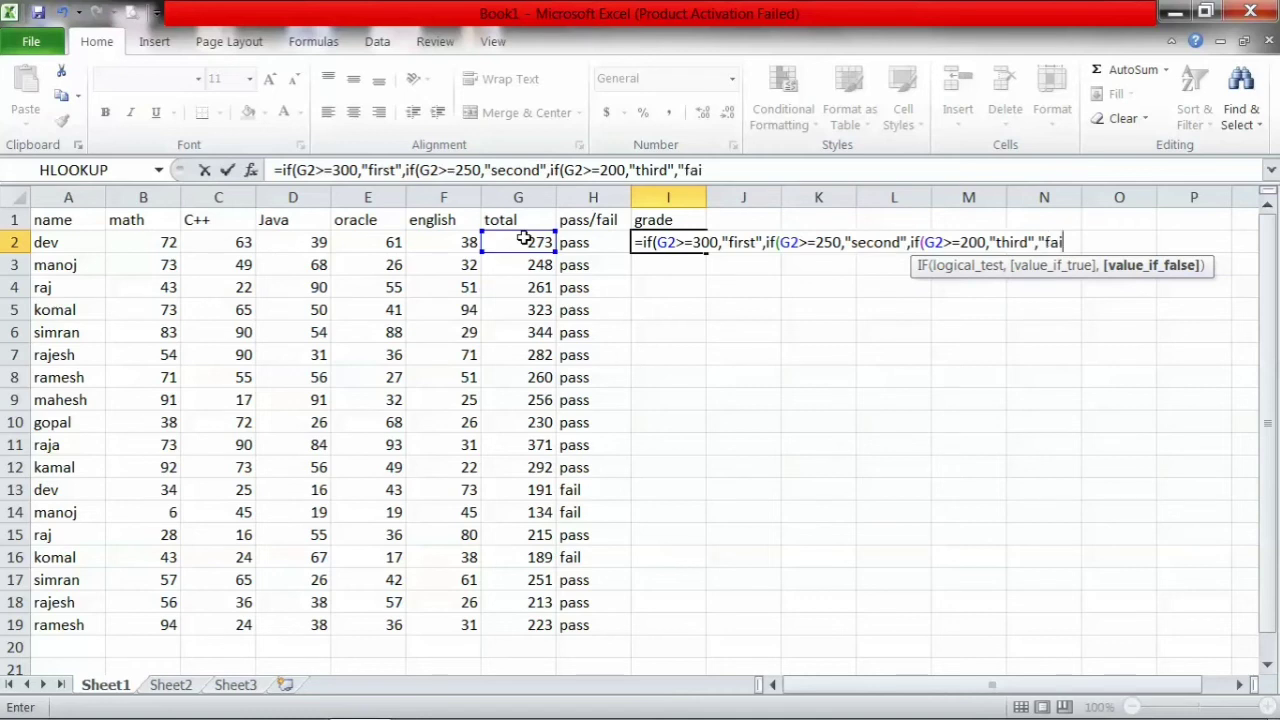
type("l")
type("\"")
type(")")
type(")")
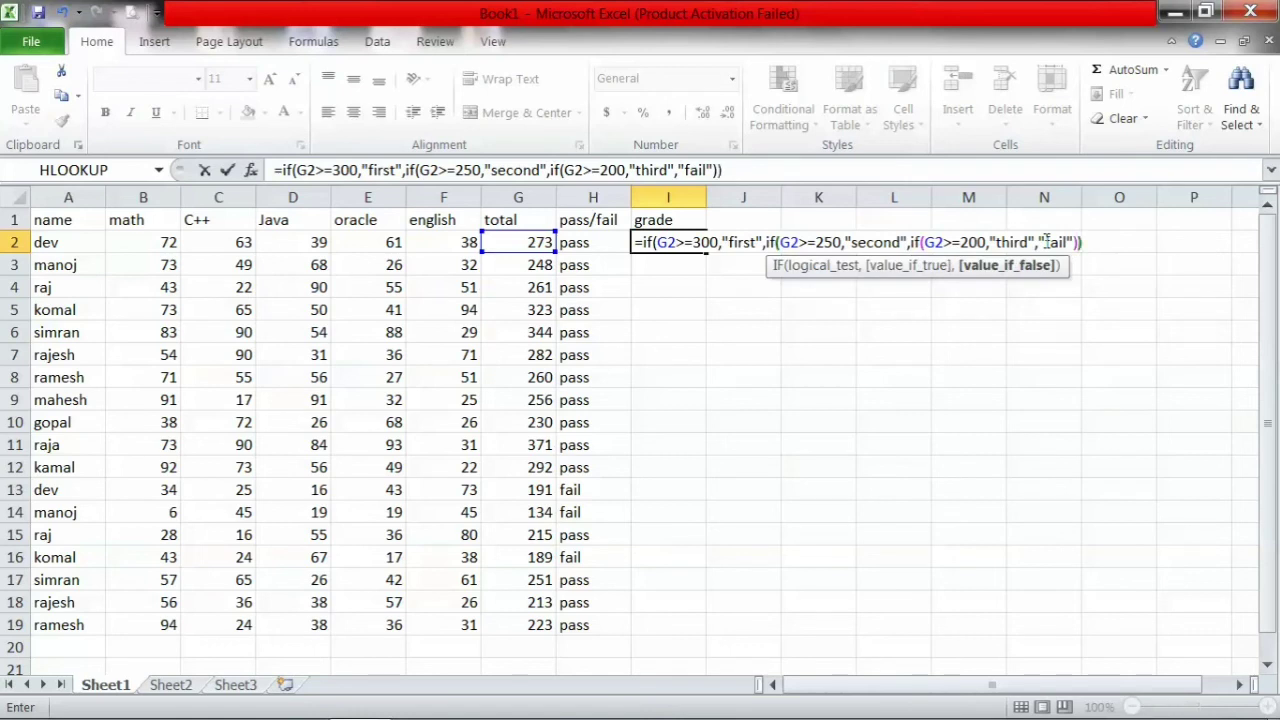
type(")")
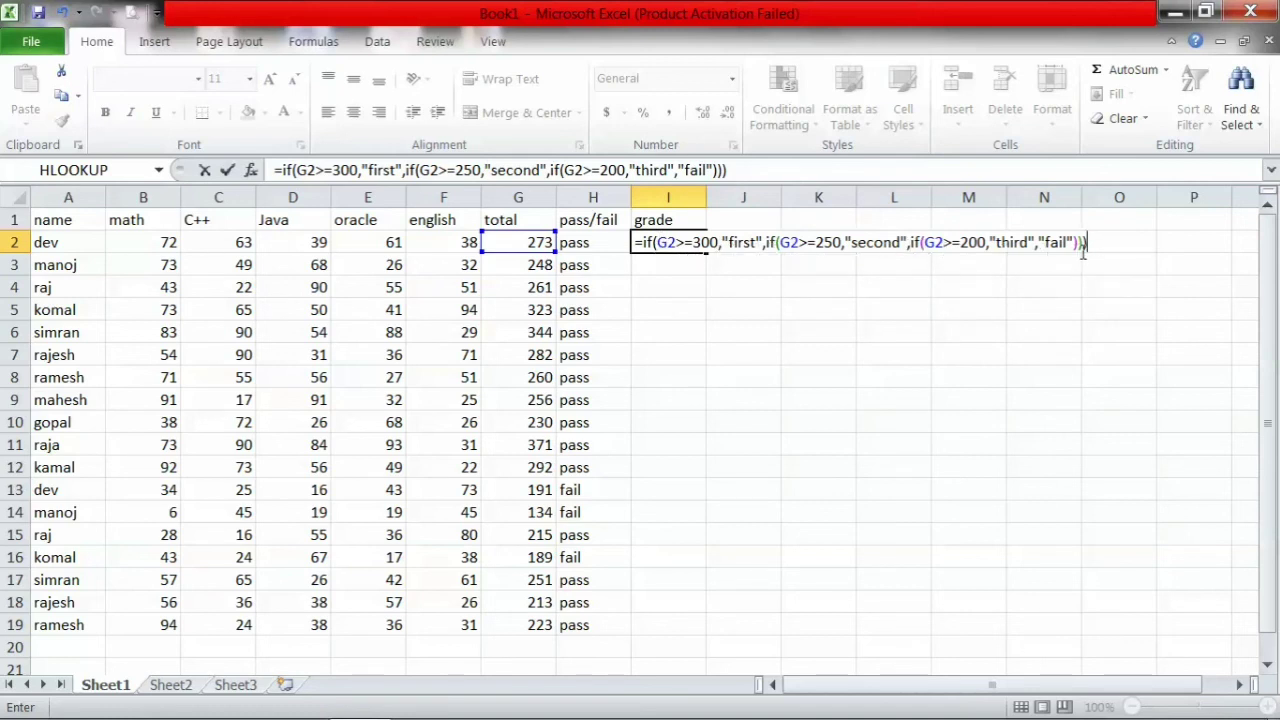
key("Return")
Copy the nested-IF grade formula from I2 down through I19 for every student.
left_click(703, 241)
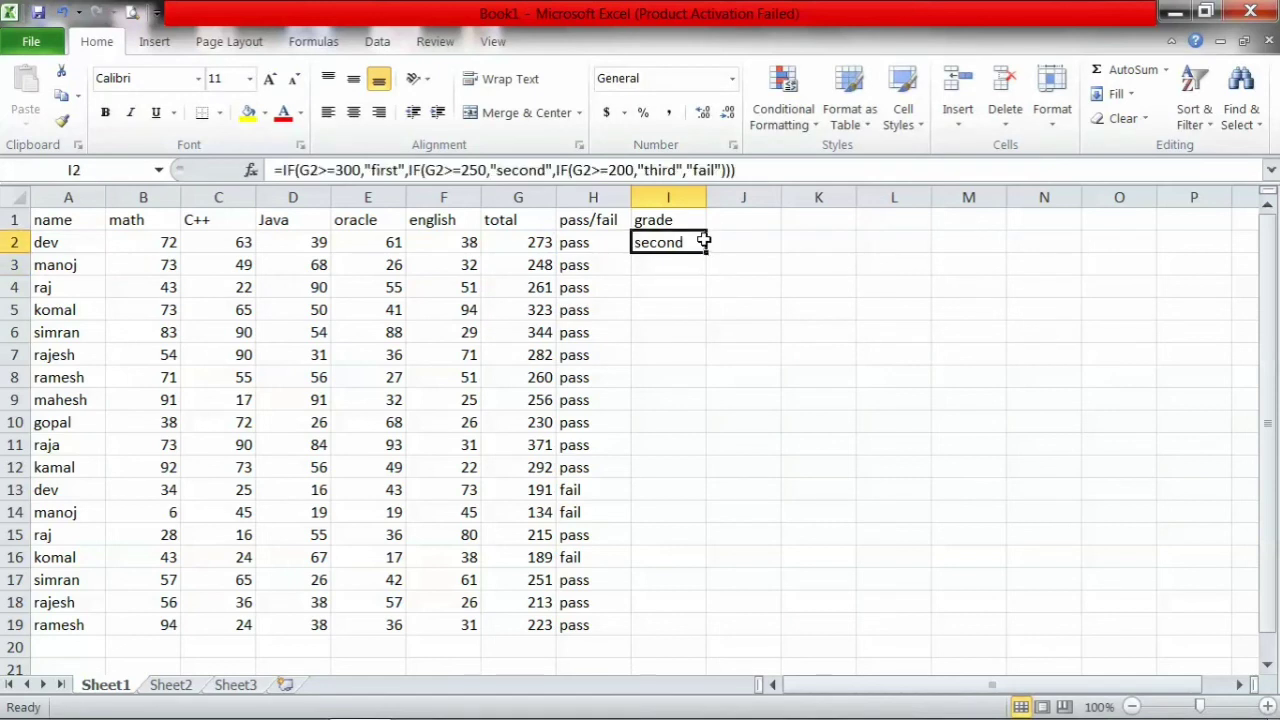
left_click_drag(705, 254, 678, 647)
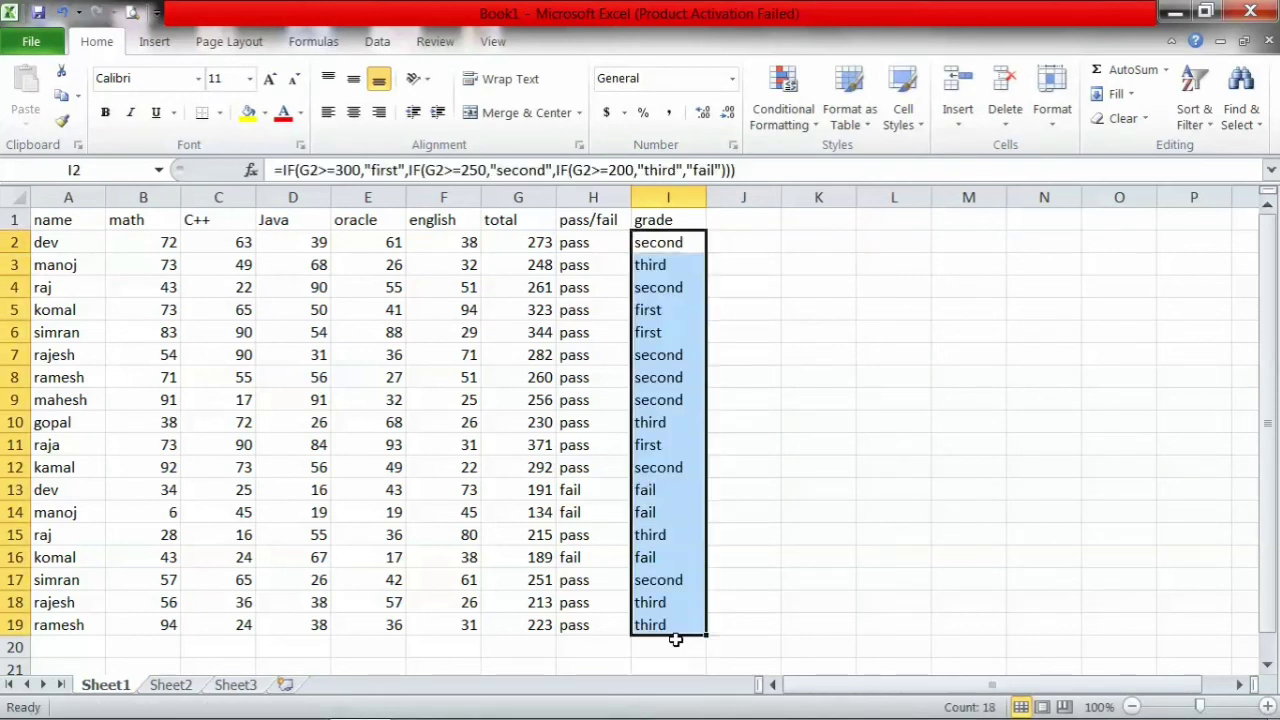
left_click(840, 492)
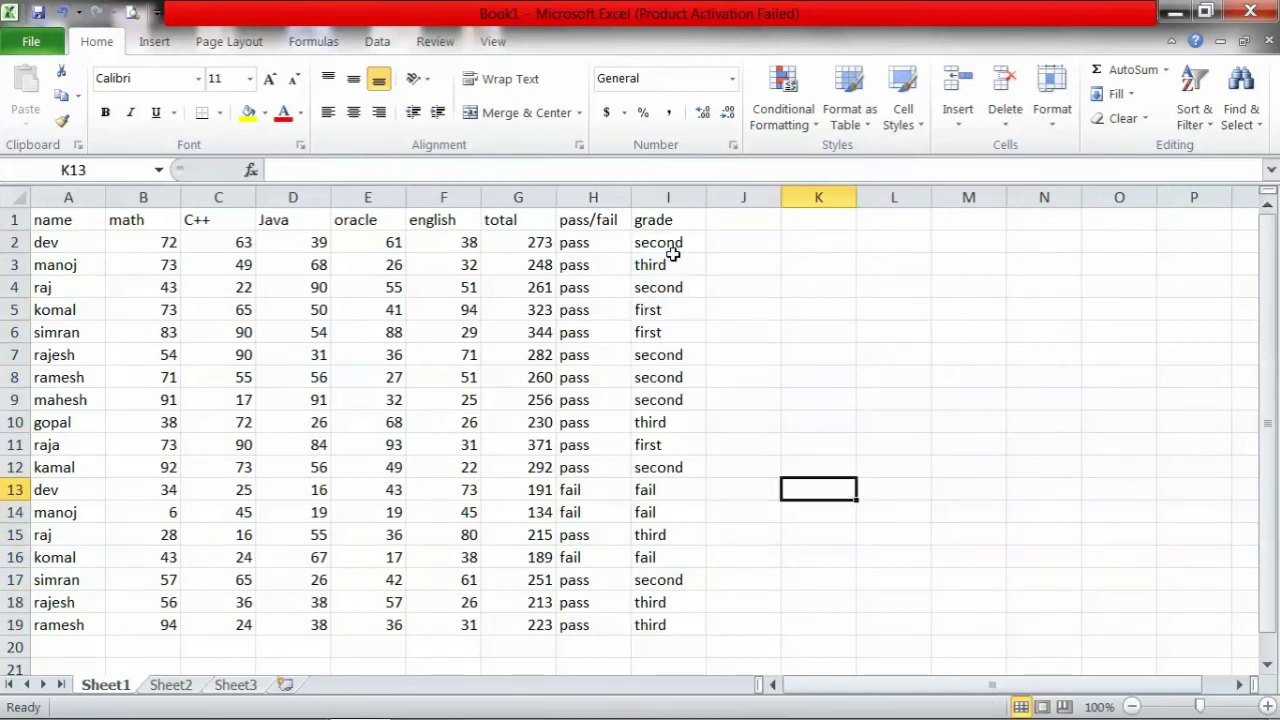